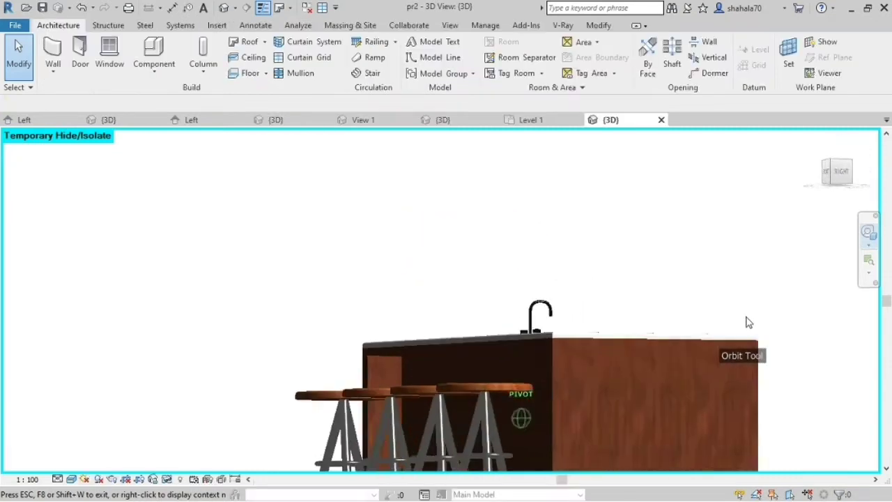
Step: Orbit the 3D view around the kitchen island to show the bar stools from several angles
mouse_move(746, 318)
left_mouse_down()
mouse_move(792, 334)
mouse_move(750, 360)
mouse_move(705, 329)
mouse_move(538, 344)
left_mouse_up()
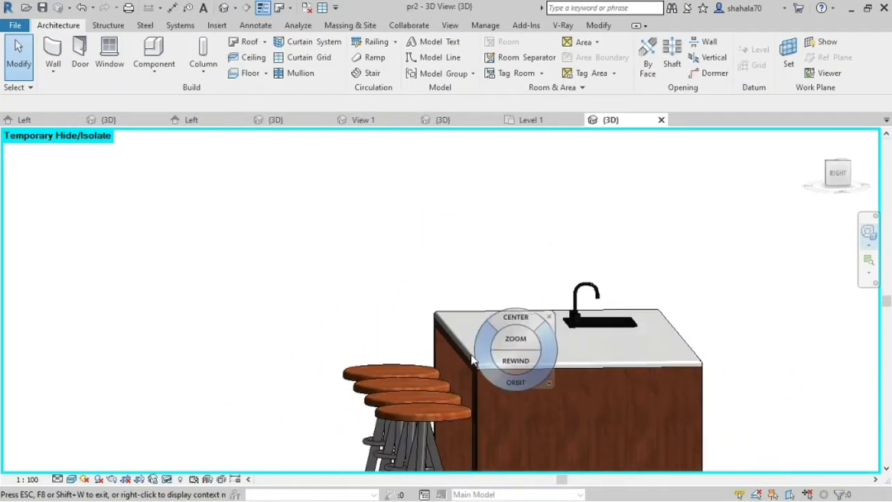
scroll(465, 335, "down", 3)
mouse_move(630, 297)
left_mouse_down()
mouse_move(573, 322)
mouse_move(345, 324)
mouse_move(712, 309)
left_mouse_up()
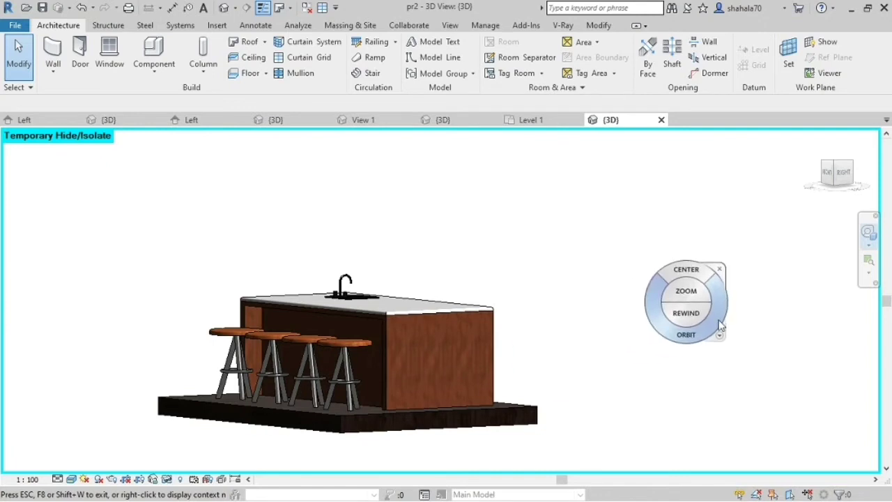
mouse_move(686, 338)
left_mouse_down()
mouse_move(762, 319)
mouse_move(802, 364)
mouse_move(776, 344)
mouse_move(84, 317)
left_mouse_up()
scroll(85, 315, "up", 2)
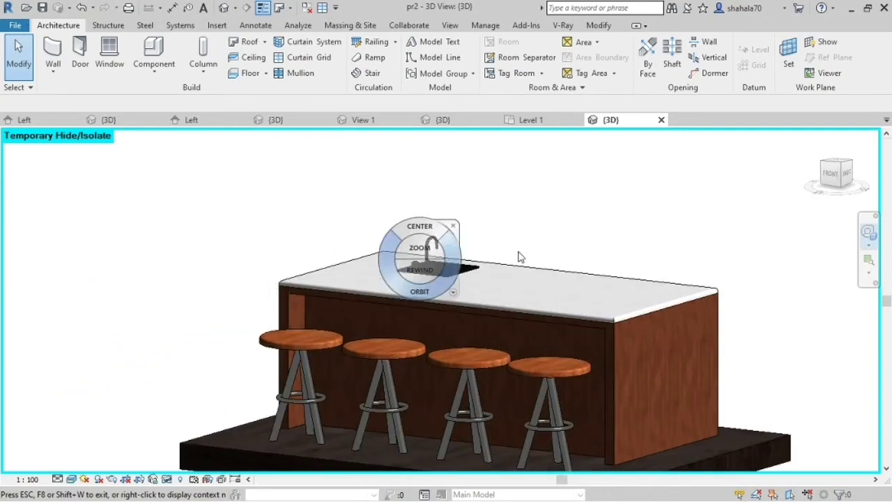
scroll(606, 230, "up", 2)
mouse_move(597, 270)
left_mouse_down()
mouse_move(572, 292)
mouse_move(378, 293)
left_mouse_up()
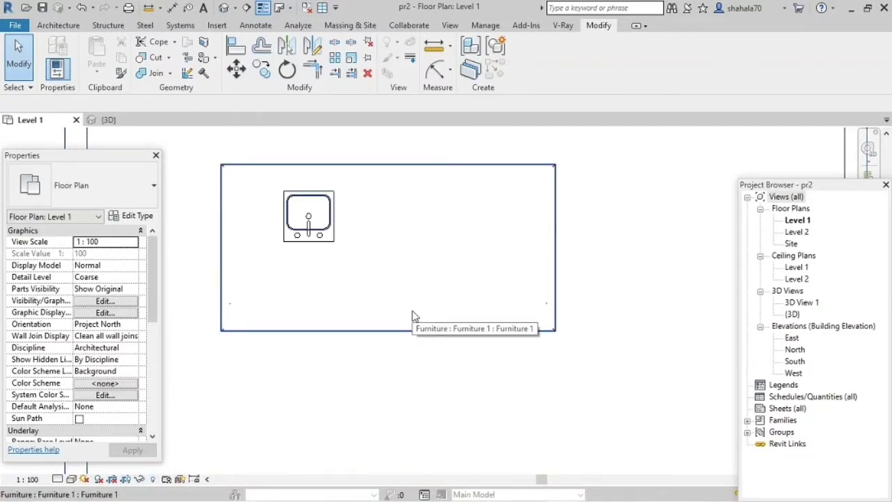
Step: Start a new family from a template via File > New > Family
left_click(15, 26)
mouse_move(43, 75)
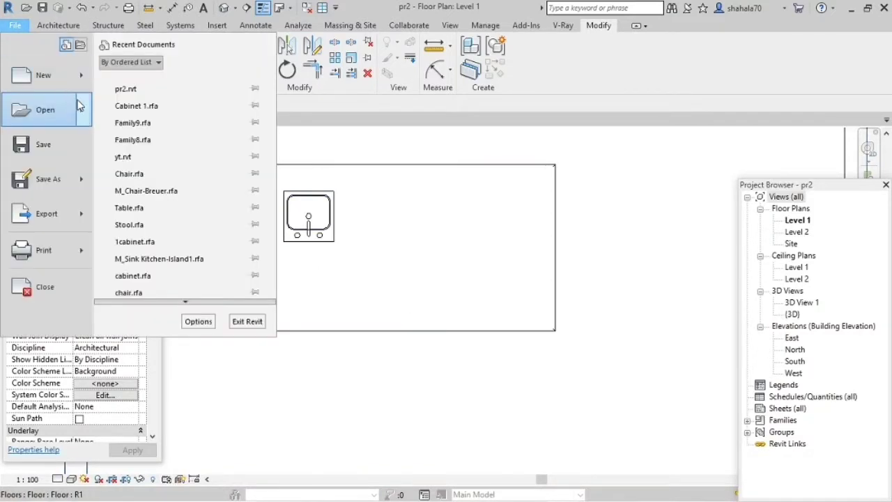
left_click(141, 133)
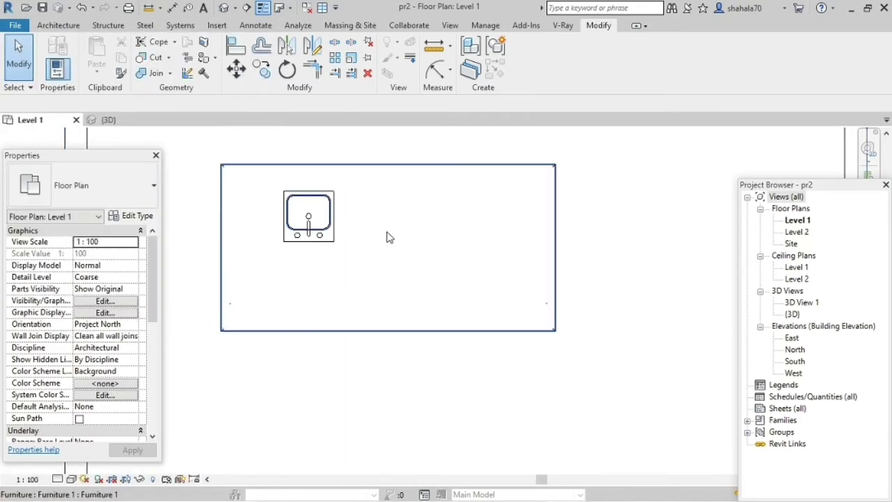
scroll(230, 199, "down", 4)
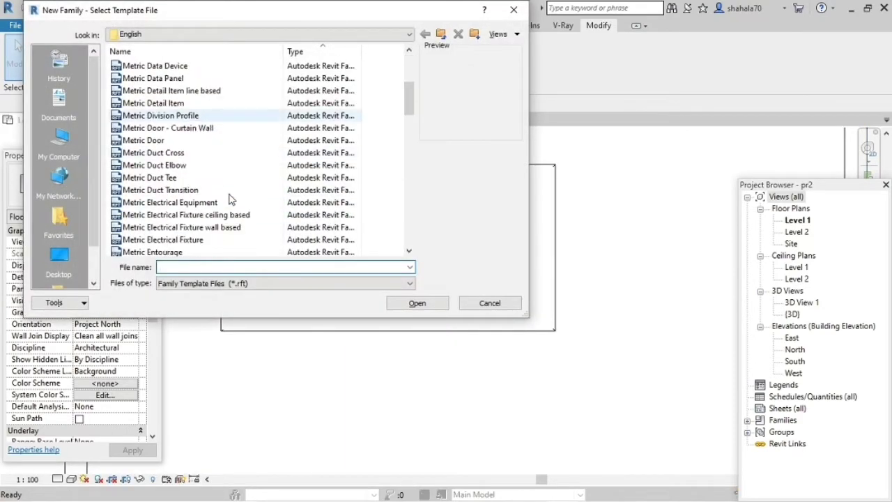
scroll(230, 200, "down", 3)
scroll(230, 199, "down", 4)
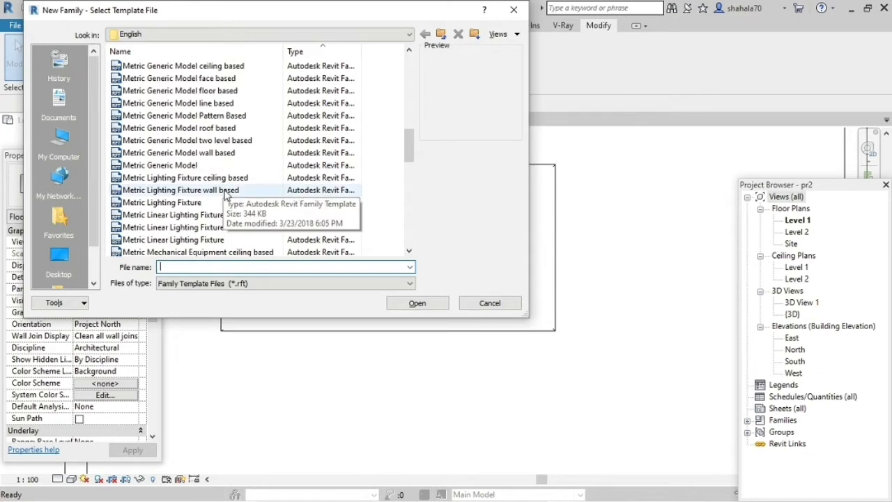
scroll(224, 195, "down", 1)
scroll(225, 195, "down", 2)
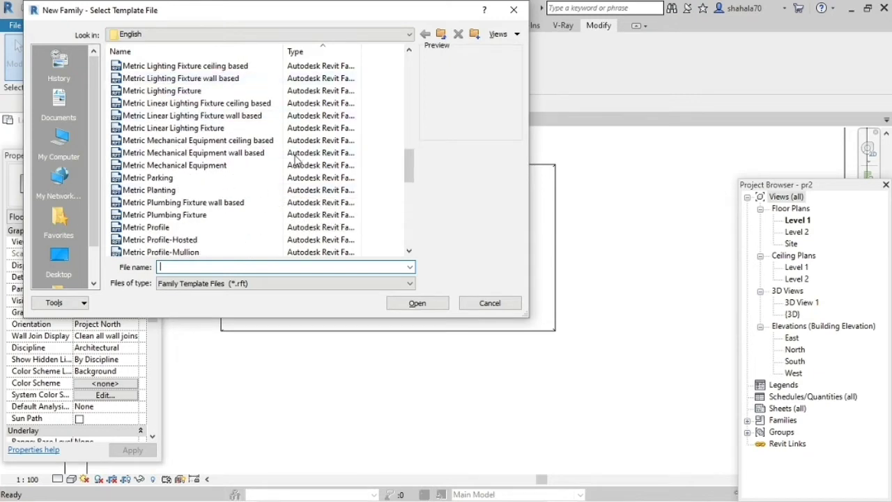
Step: Browse to Family Templates > English and open Metric Furniture.rft
left_click(439, 38)
left_click(439, 40)
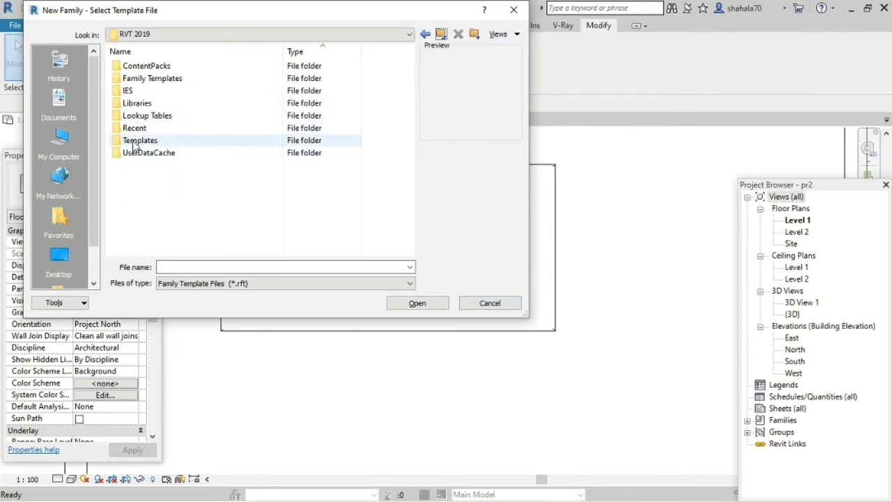
left_click(134, 142)
double_click(154, 78)
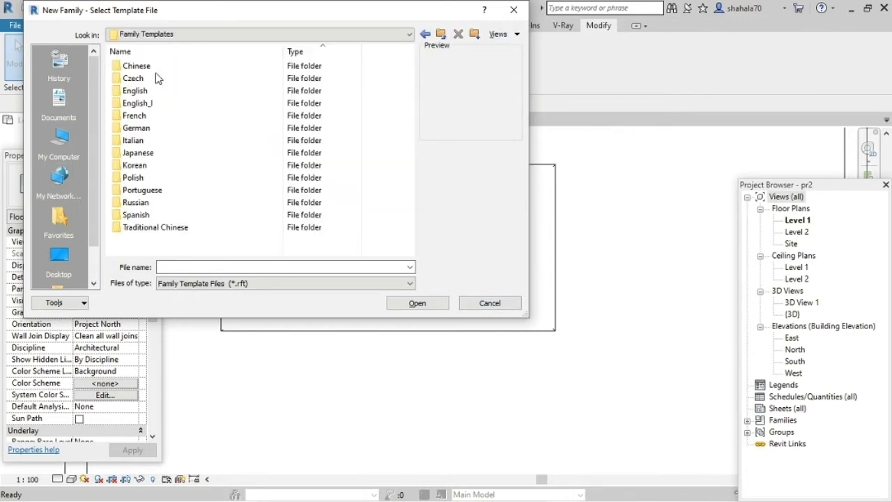
double_click(147, 92)
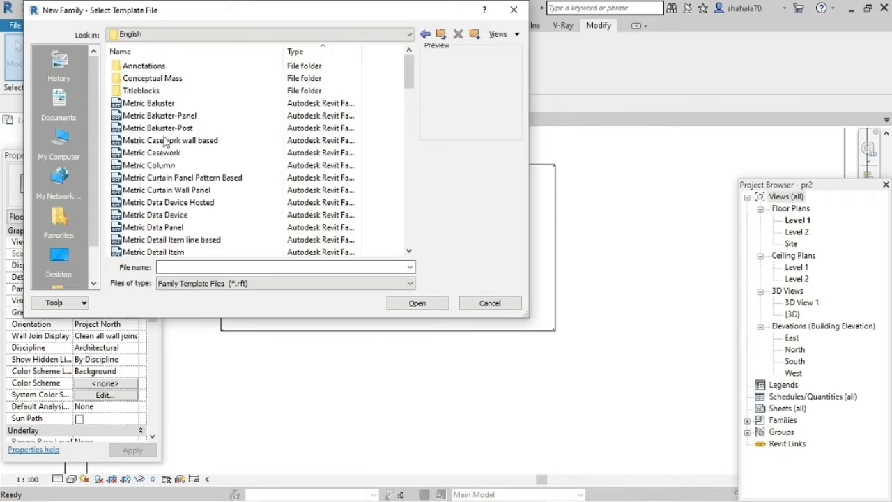
scroll(166, 142, "down", 5)
scroll(167, 164, "down", 2)
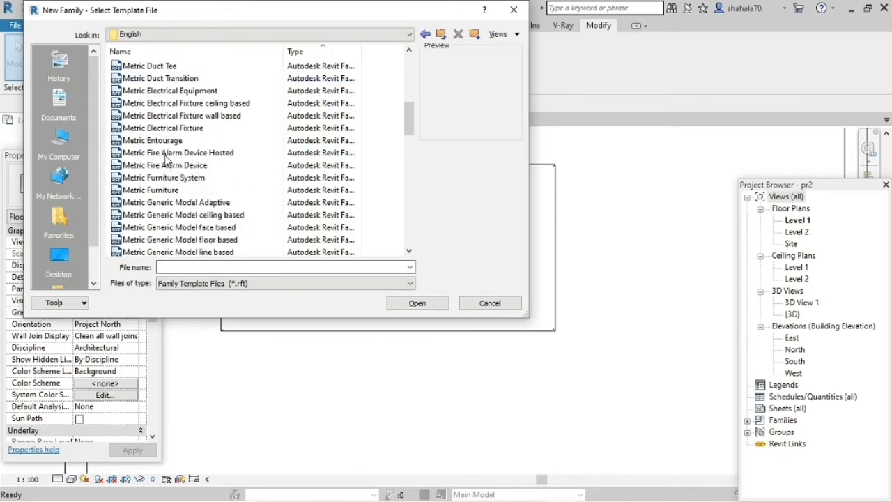
left_click(174, 193)
double_click(174, 193)
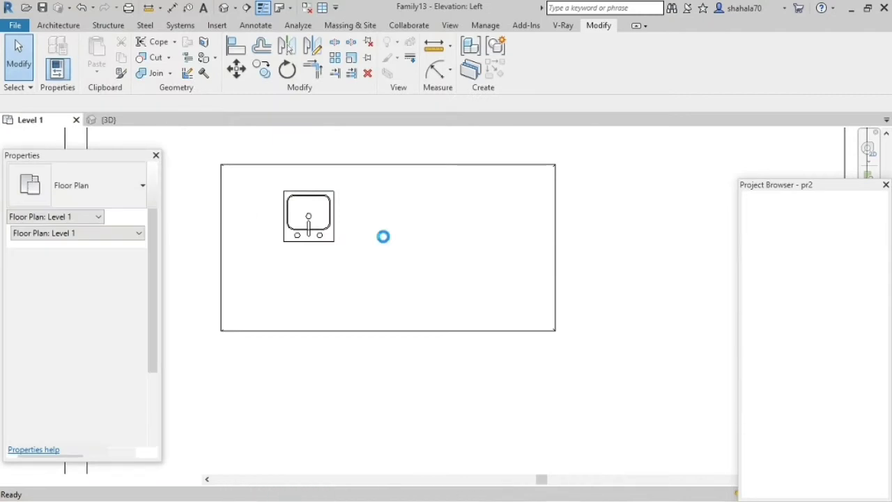
Step: Switch to the family's Front elevation view
scroll(473, 319, "up", 3)
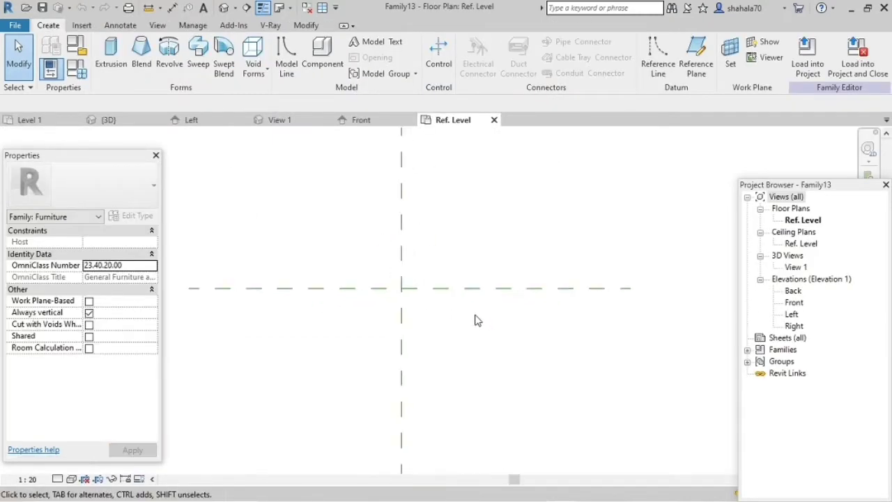
scroll(471, 316, "up", 2)
left_click(361, 120)
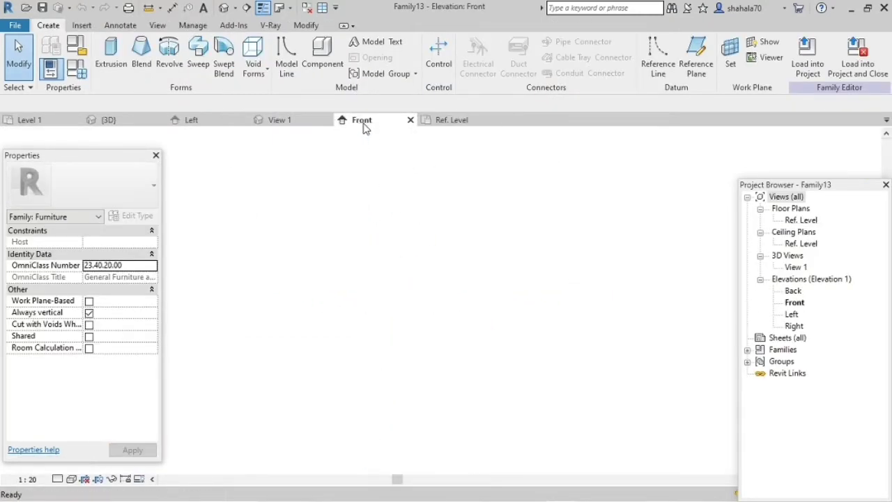
scroll(415, 393, "up", 2)
scroll(408, 380, "up", 1)
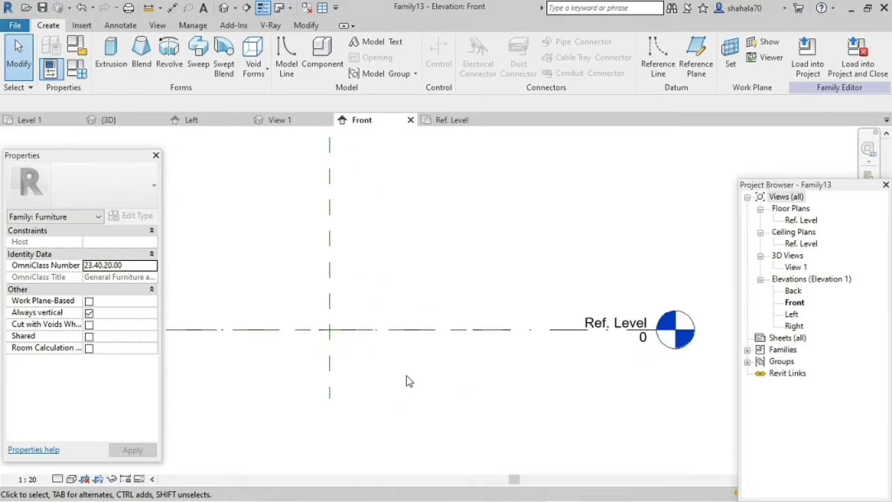
Step: Add horizontal reference planes offset 800 and 750 above Ref. Level using Pick Lines
left_click(698, 78)
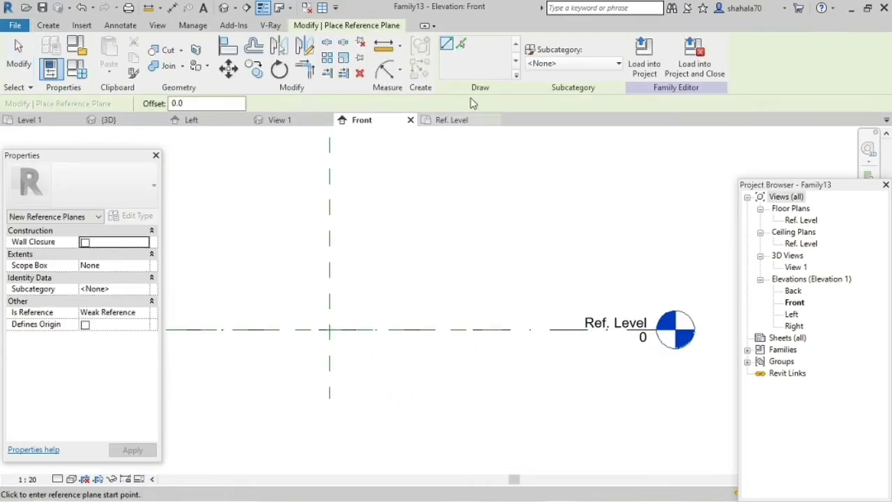
left_click(460, 44)
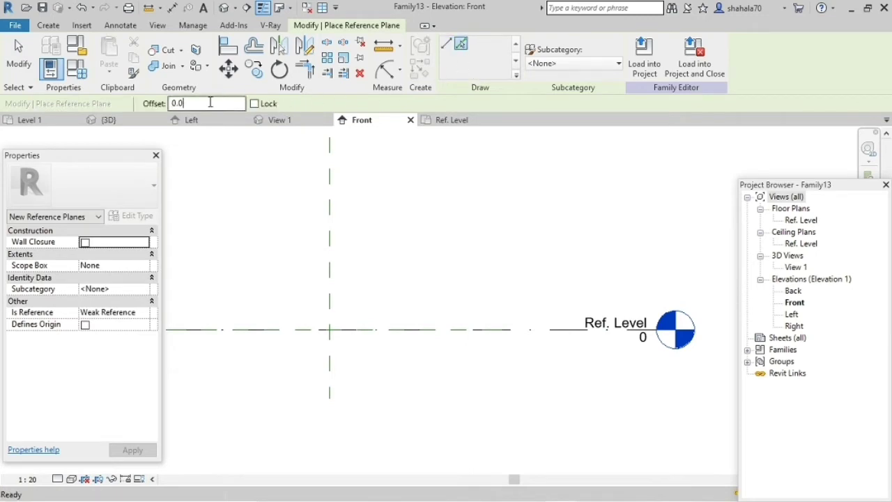
left_click_drag(209, 102, 137, 103)
type("800")
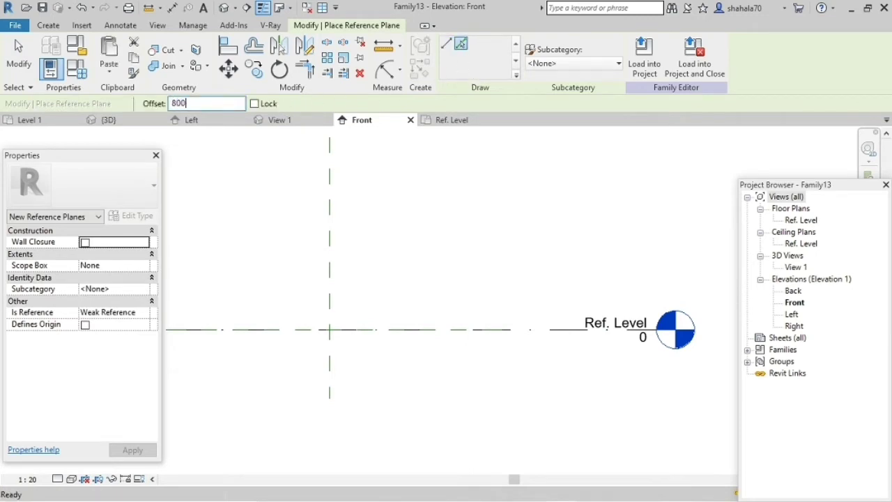
left_click(352, 334)
type("750")
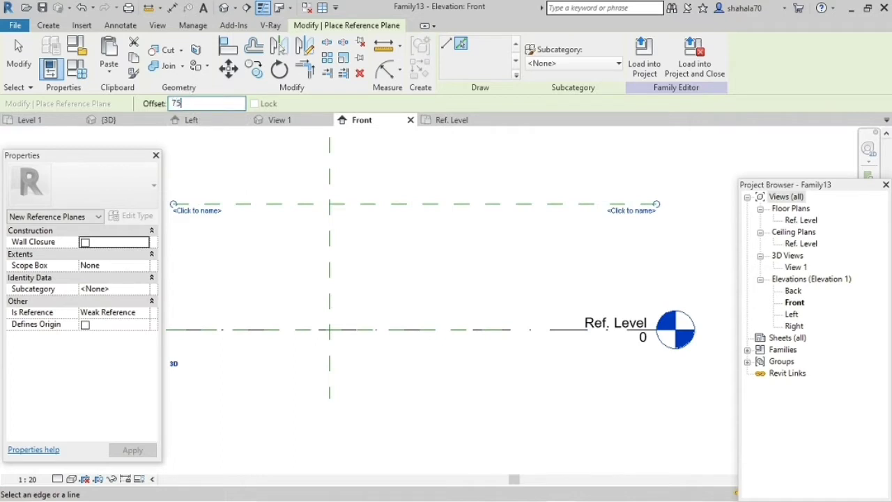
left_click(365, 334)
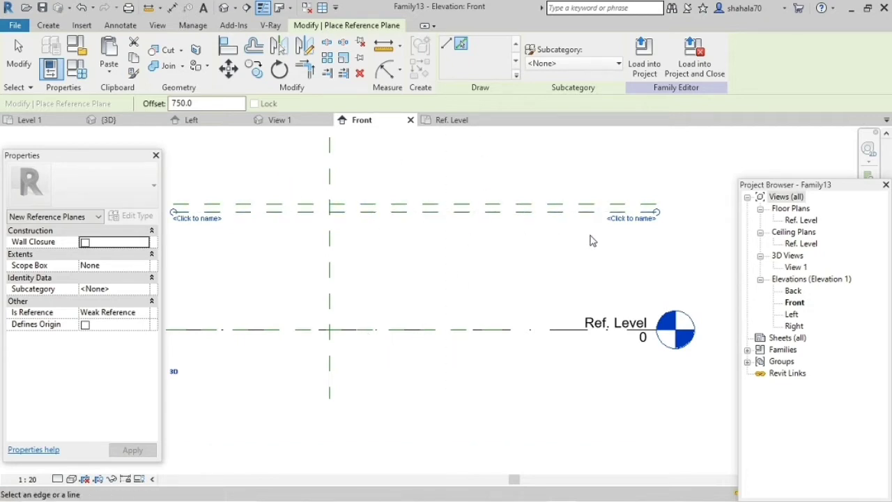
key("Escape")
Step: Name the 750 reference plane 'Seat Bottom' and the 800 plane 'Total Height'
left_click(642, 220)
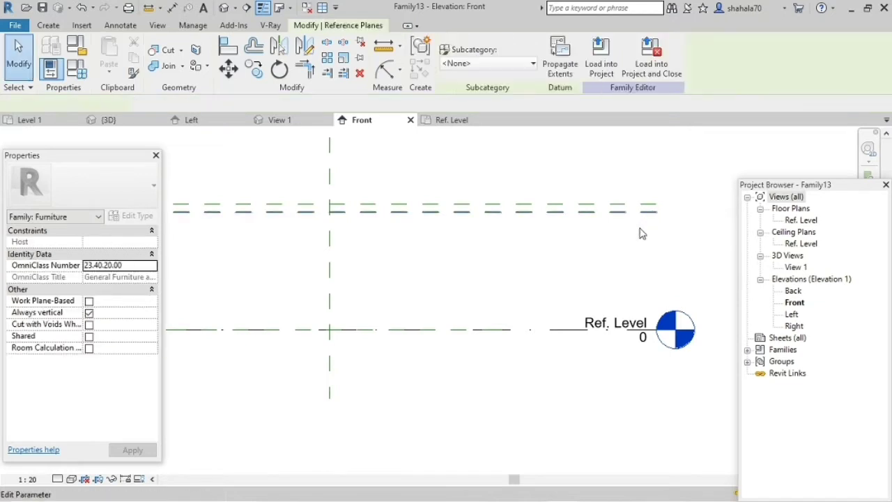
left_click(634, 222)
type("Seat Bottom")
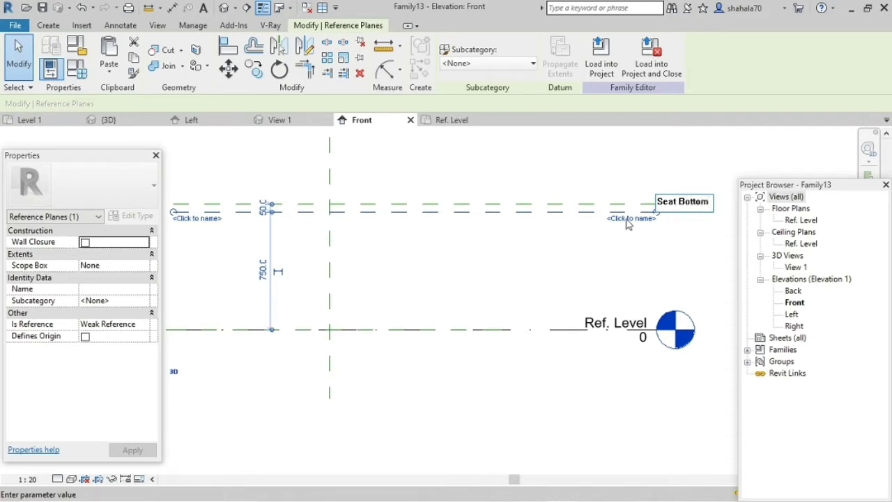
key("Return")
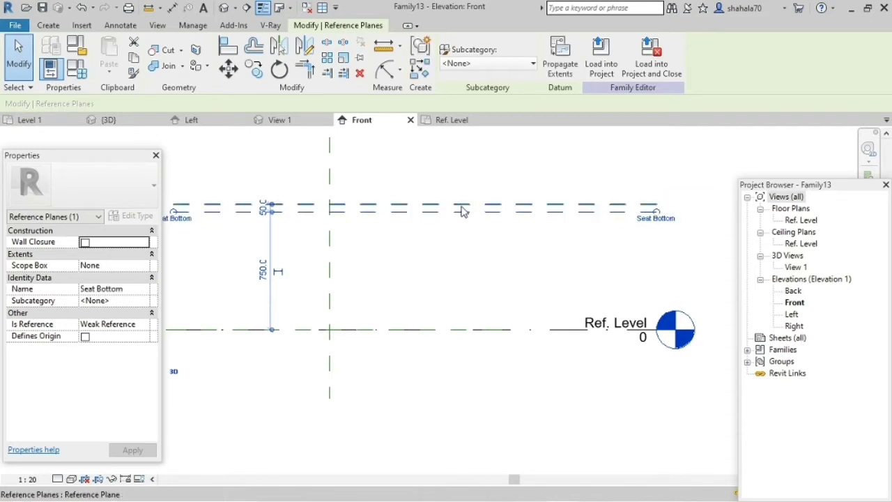
left_click(630, 211)
type("Total Height")
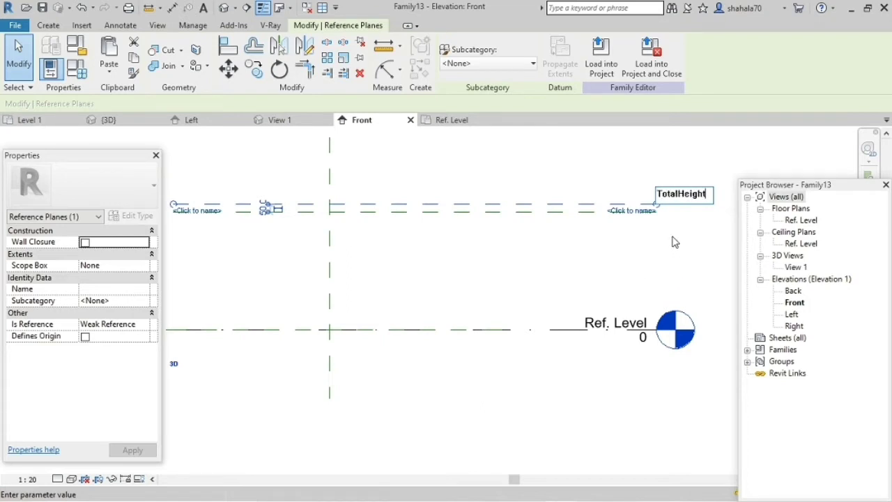
key("Return")
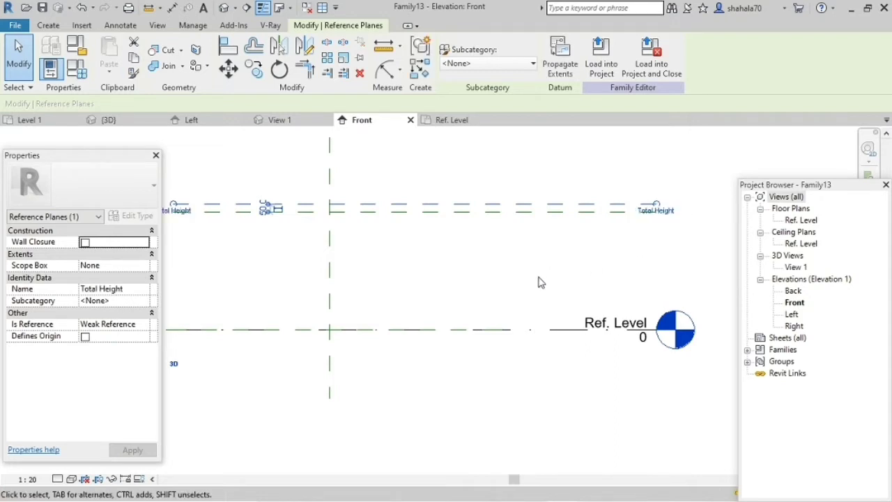
left_click(537, 287)
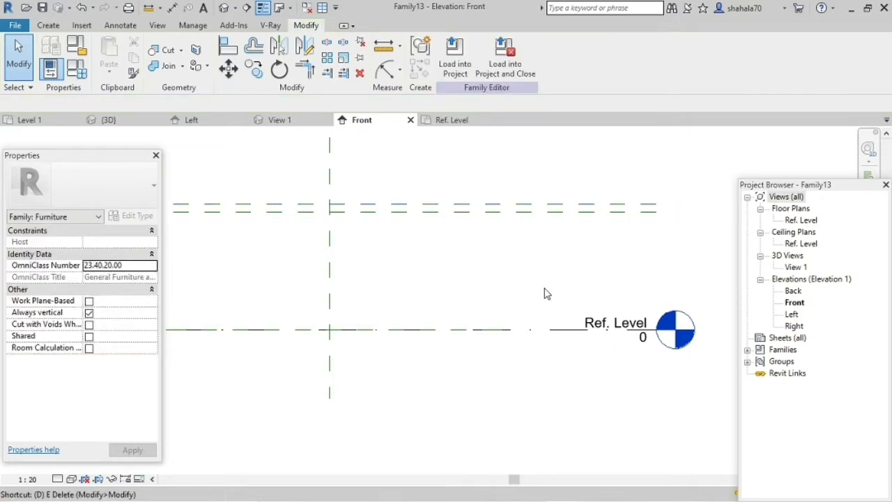
Step: Place aligned dimensions of 800 and 750 from Ref. Level to the two reference planes
key("i")
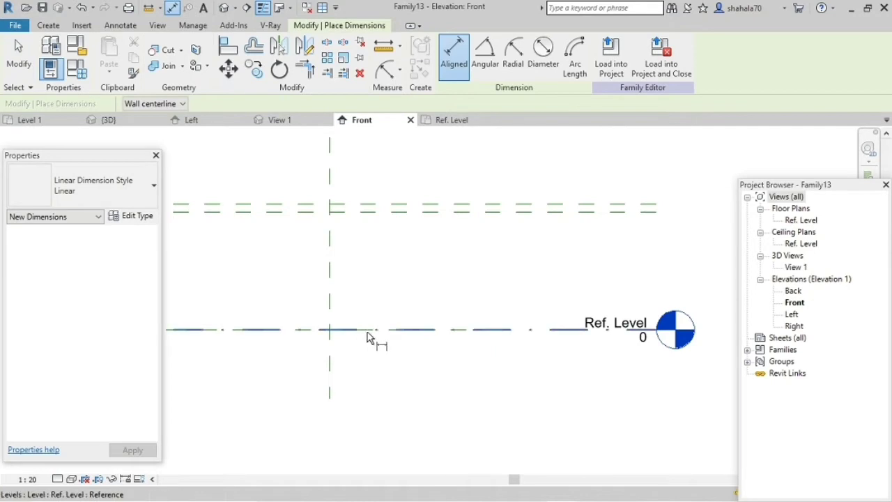
key("Tab")
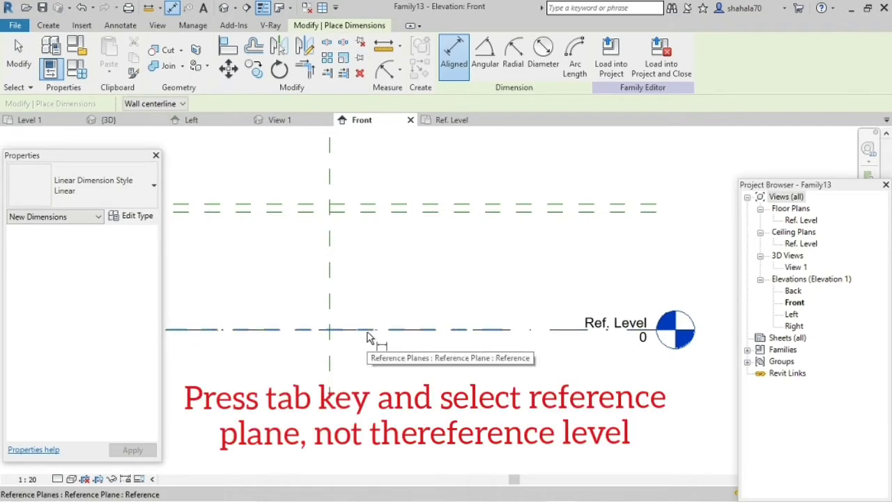
left_click(369, 338)
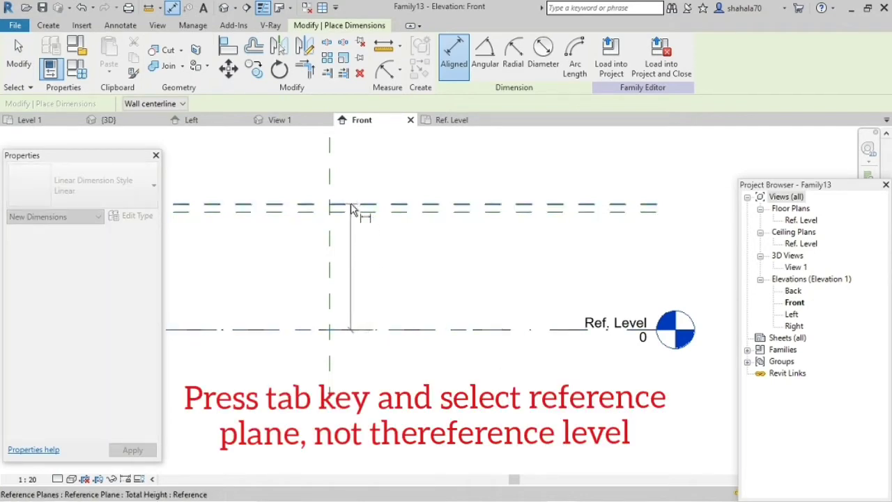
key("Escape")
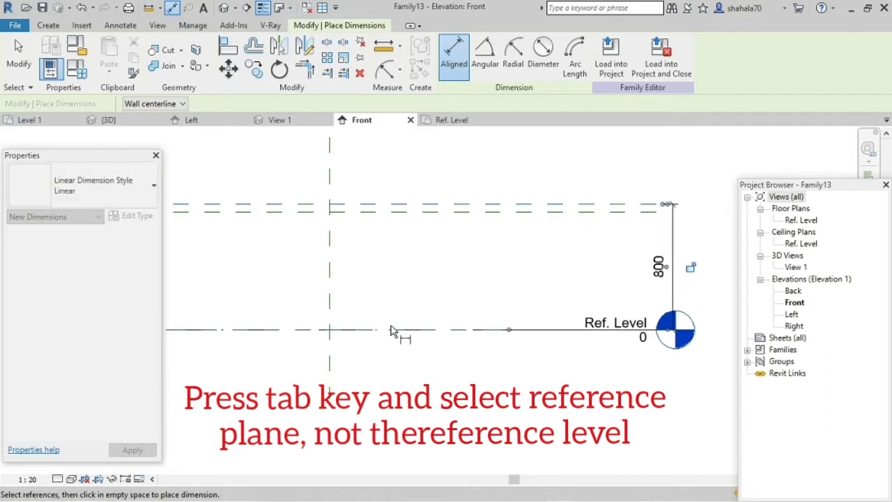
key("Tab")
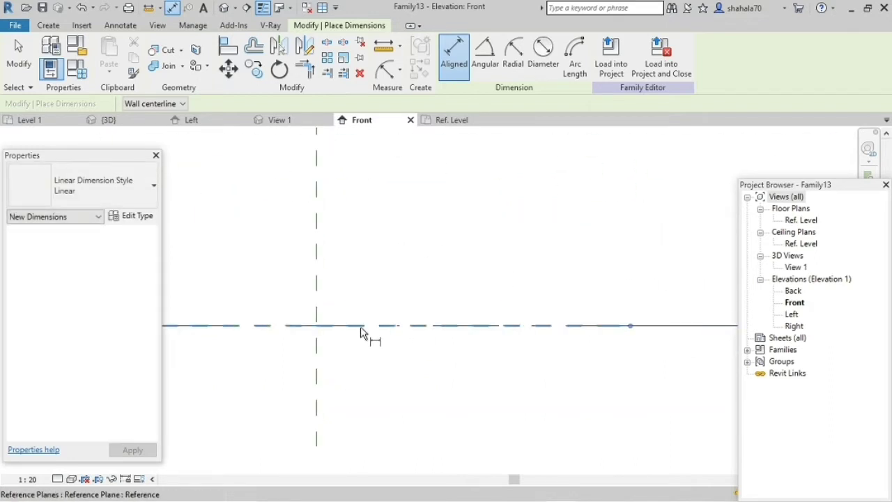
left_click(359, 330)
scroll(343, 354, "down", 3)
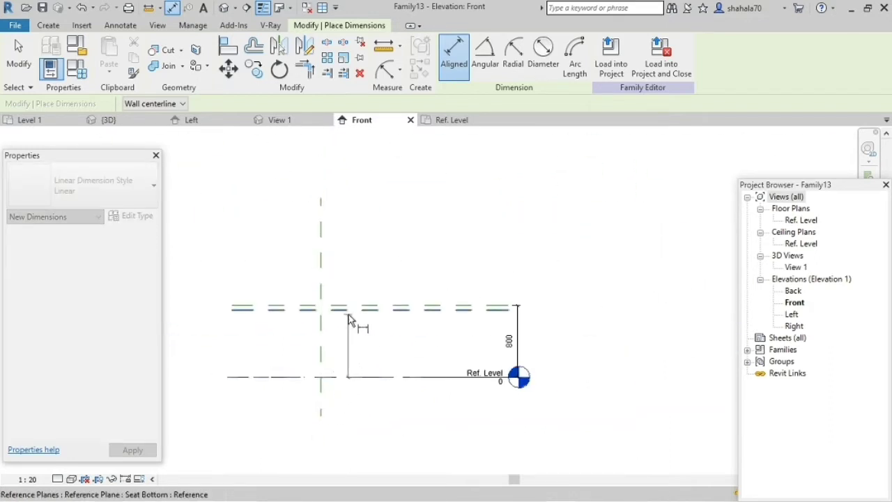
left_click(578, 352)
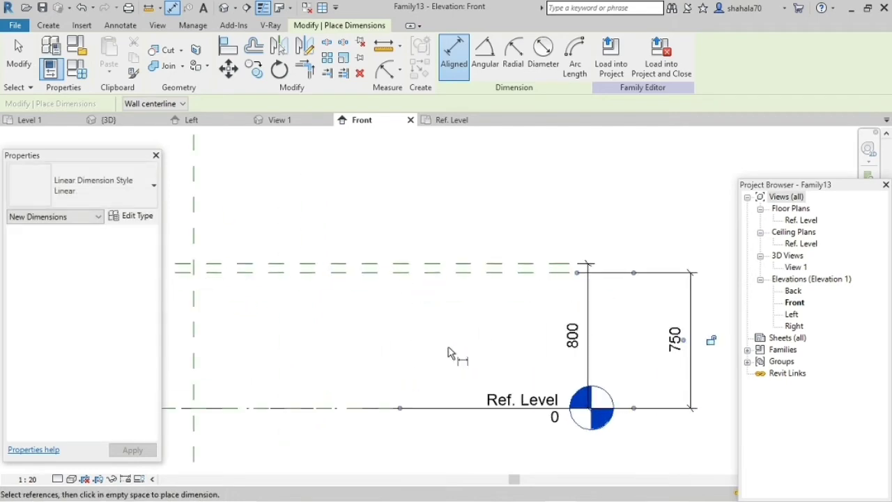
scroll(446, 348, "up", 2)
scroll(561, 351, "up", 1)
key("Escape")
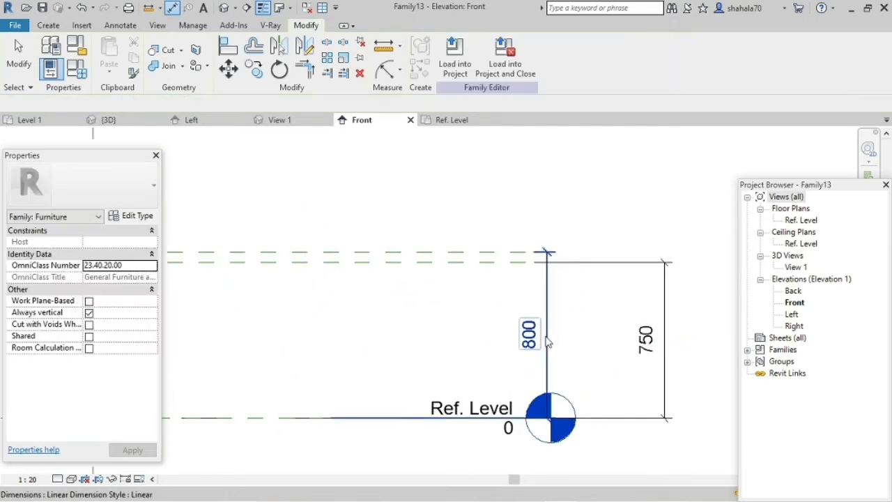
Step: Label the 800 dimension with new parameter Total Height and the 750 one with Leg Height
left_click(547, 341)
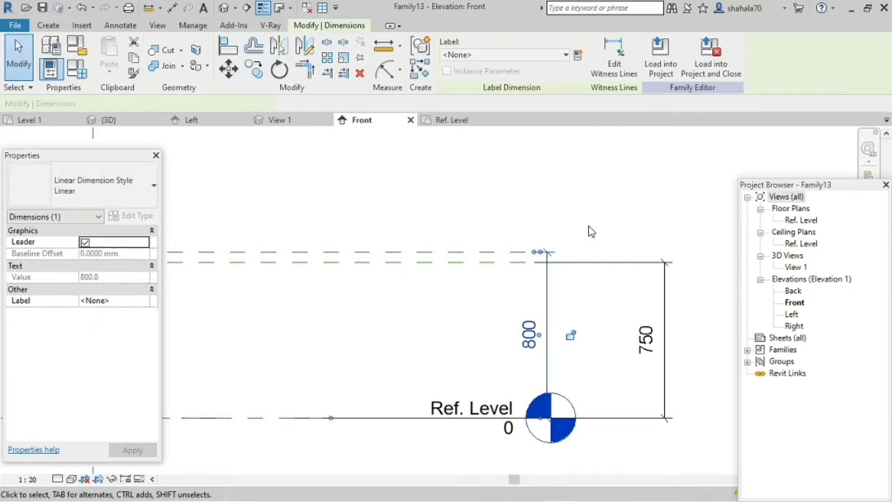
left_click(579, 56)
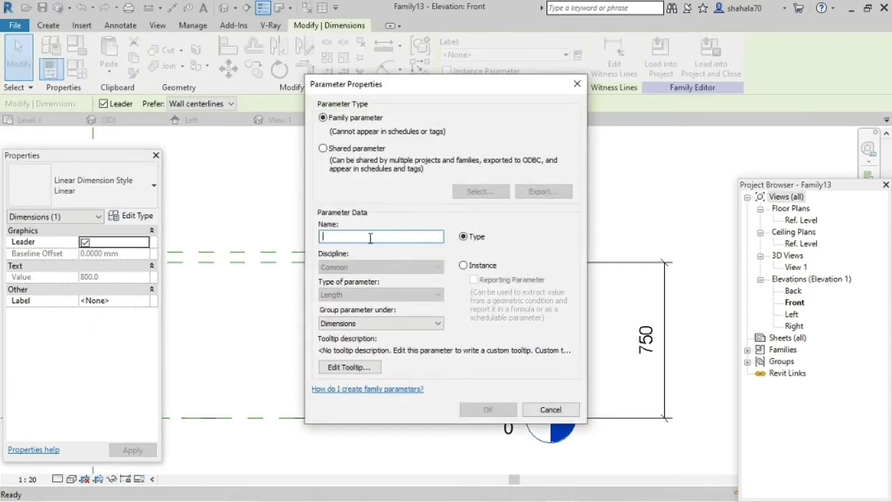
type("Total Height")
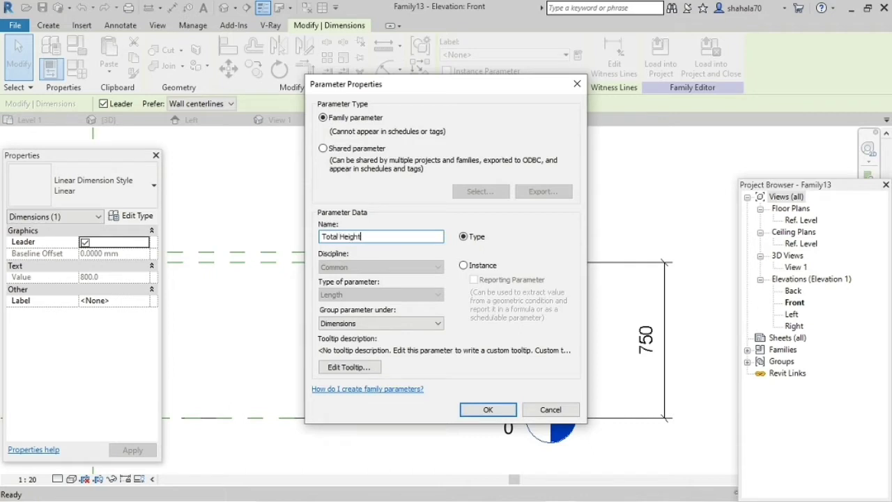
left_click(488, 410)
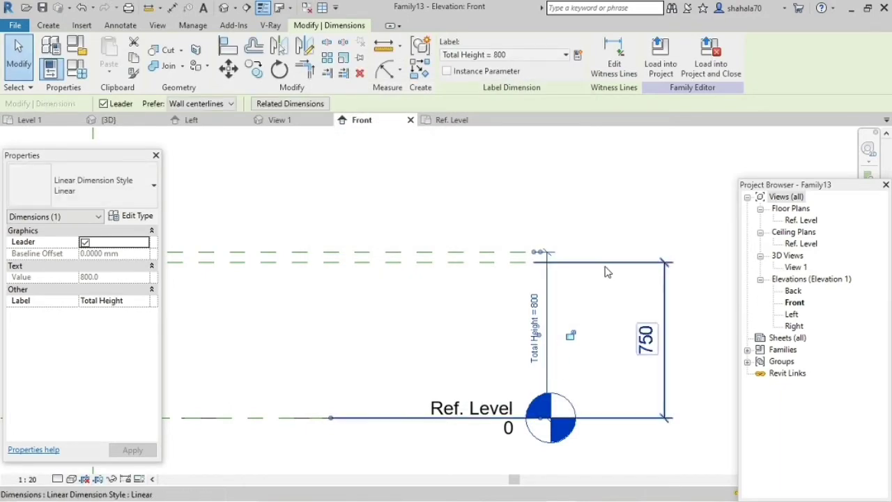
left_click(665, 313)
left_click(577, 56)
type("Leg Height")
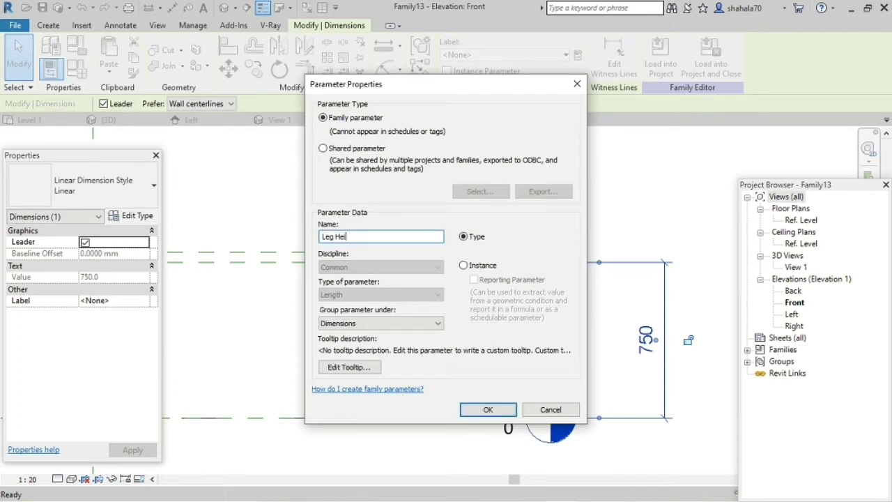
left_click(488, 409)
left_click(576, 295)
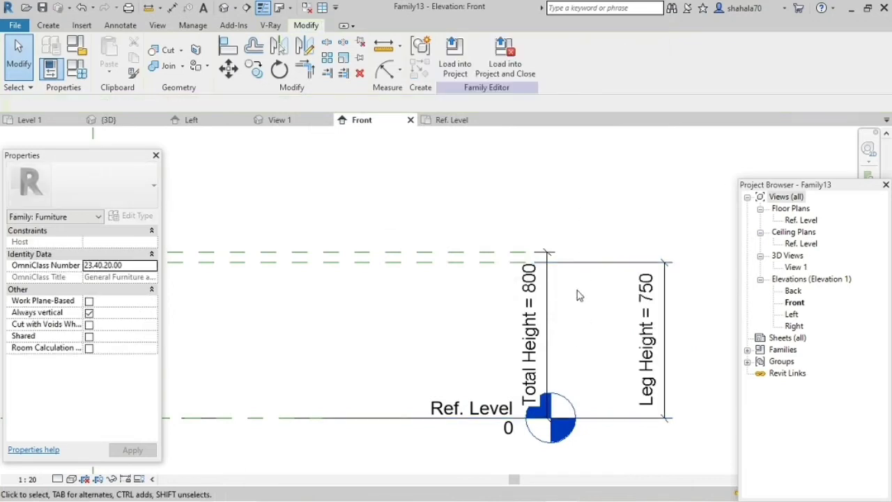
scroll(577, 295, "down", 2)
scroll(537, 320, "down", 2)
scroll(387, 347, "up", 4)
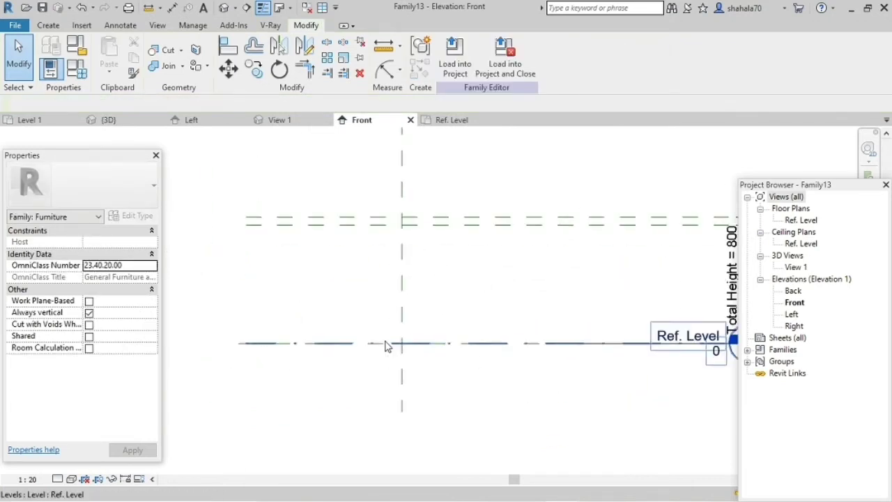
Step: In the Ref. Level plan, start an extrusion on the Total Height reference plane
left_click(465, 122)
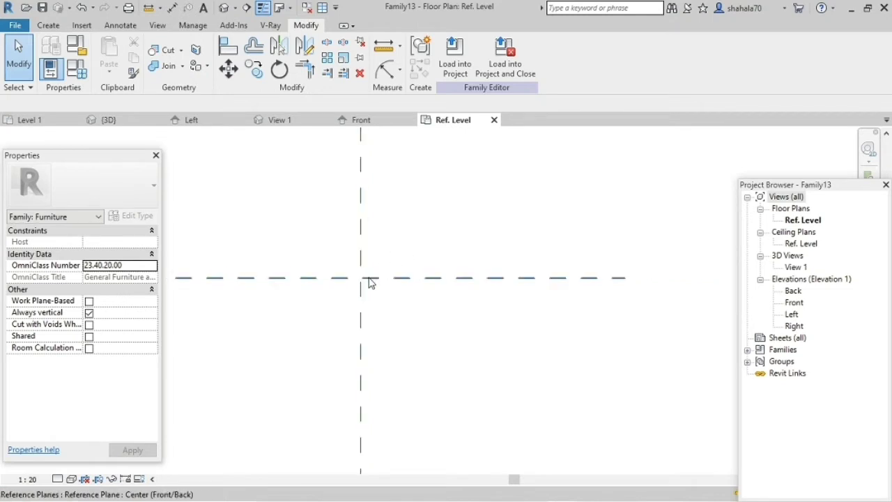
scroll(236, 226, "up", 3)
left_click(50, 26)
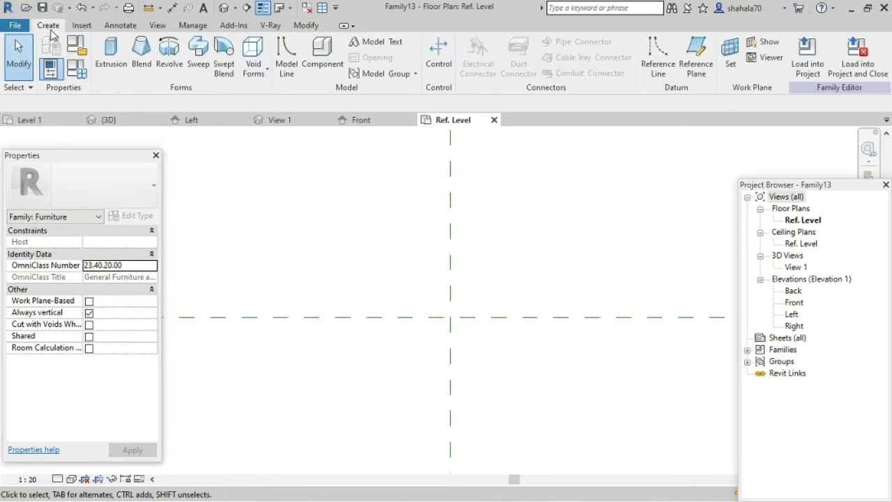
left_click(101, 56)
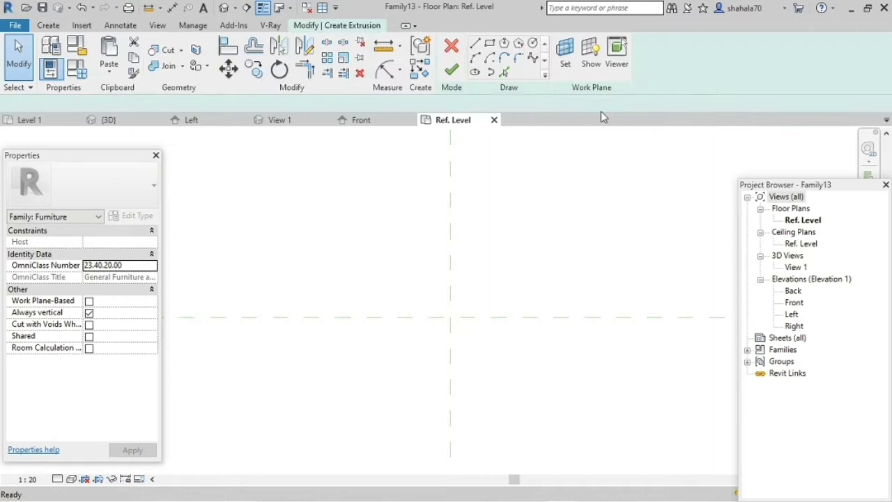
left_click(565, 53)
left_click(392, 176)
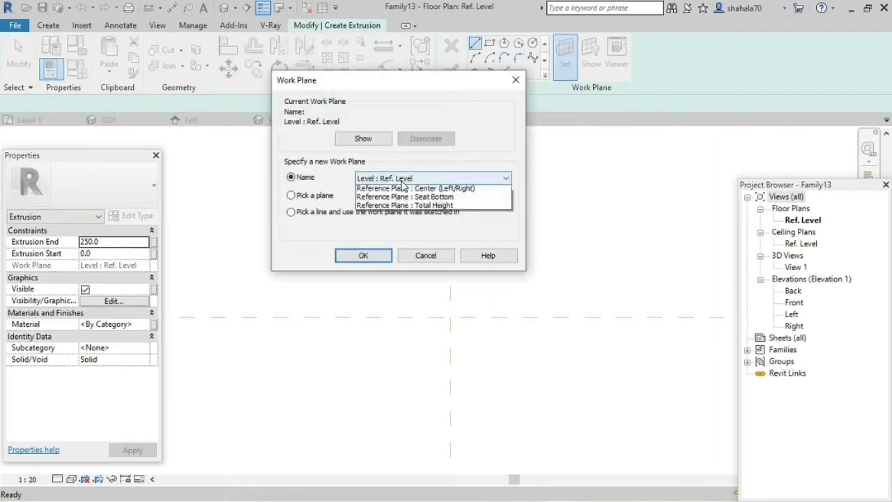
left_click(425, 224)
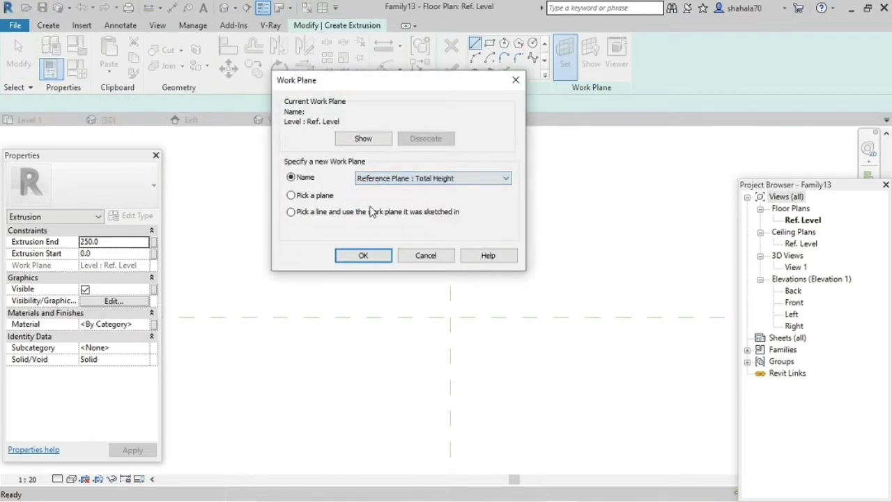
left_click(343, 255)
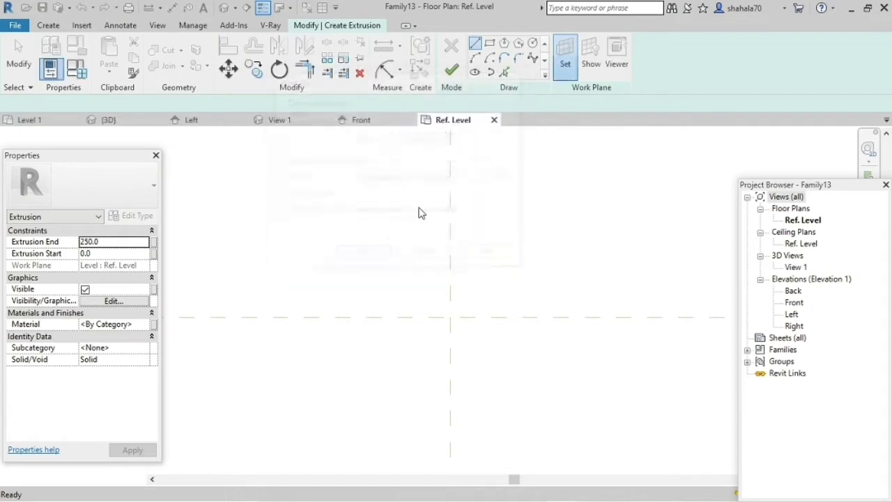
Step: Sketch a 320-radius circle centred on the plane intersection and finish the extrusion
left_click(531, 44)
left_click(450, 317)
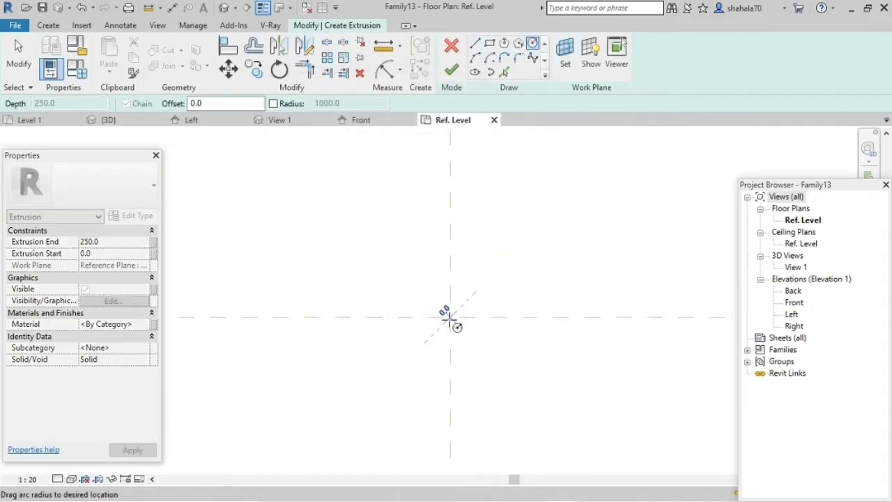
left_click(373, 388)
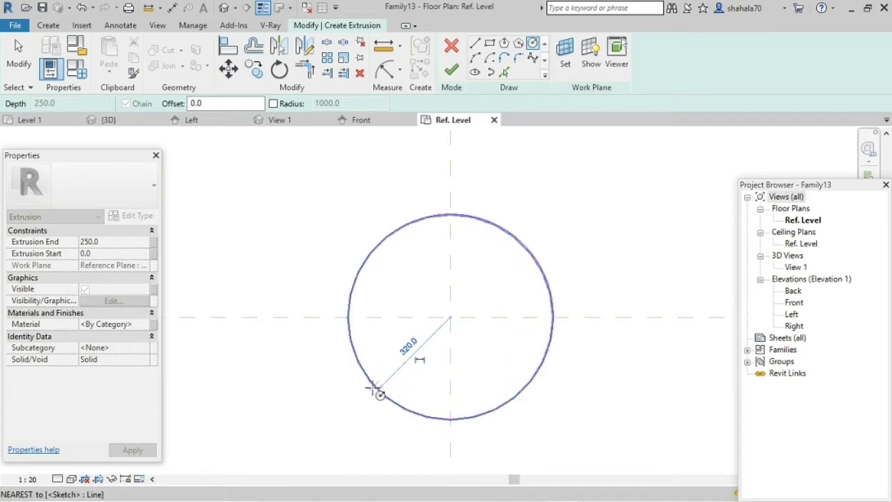
left_click(451, 70)
Step: In Front elevation, drag the seat extrusion's top shape handle down toward Seat Bottom
left_click(360, 120)
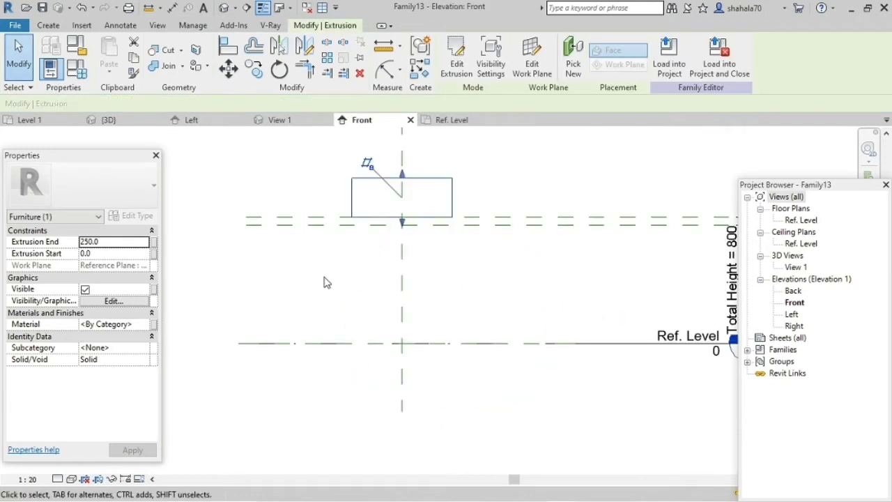
scroll(410, 232, "up", 2)
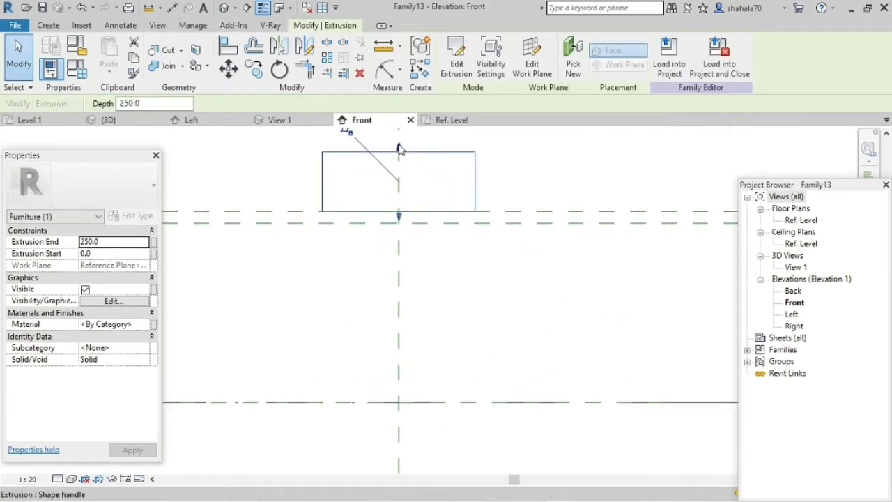
left_click_drag(399, 154, 420, 230)
left_click(498, 257)
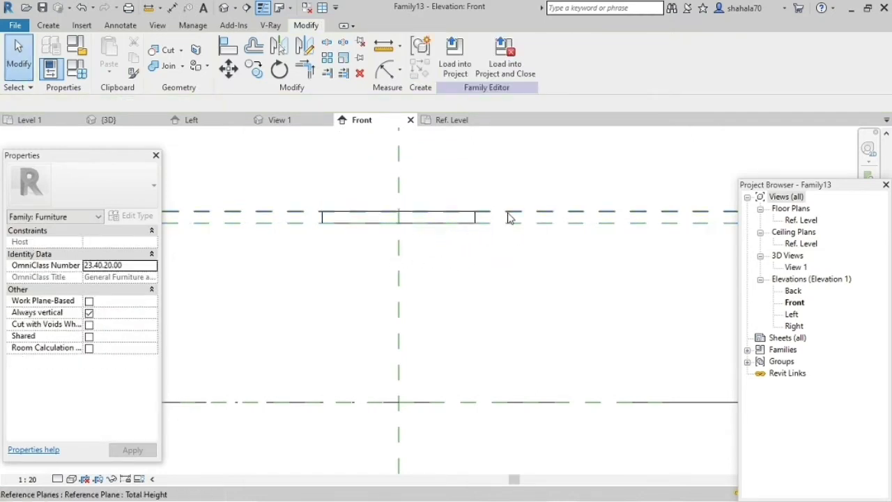
Step: Align the extrusion's edge to the Seat Bottom reference plane and lock it
key("a")
key("l")
left_click(505, 212)
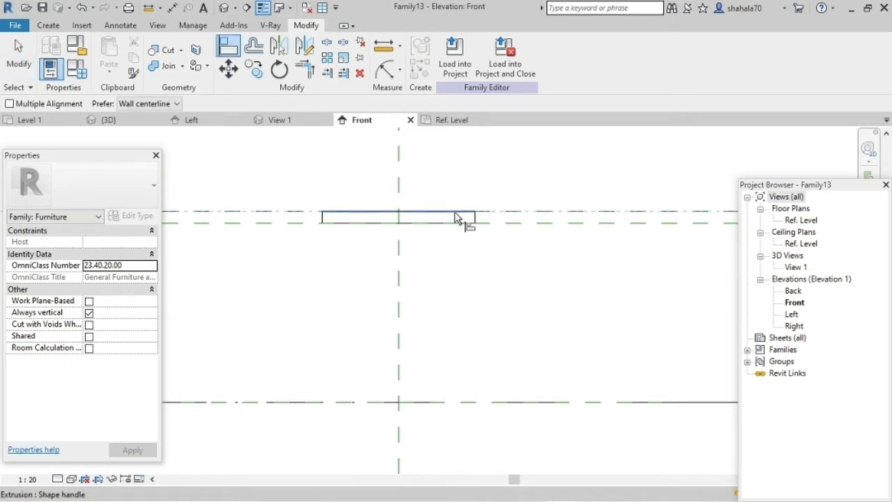
left_click(537, 223)
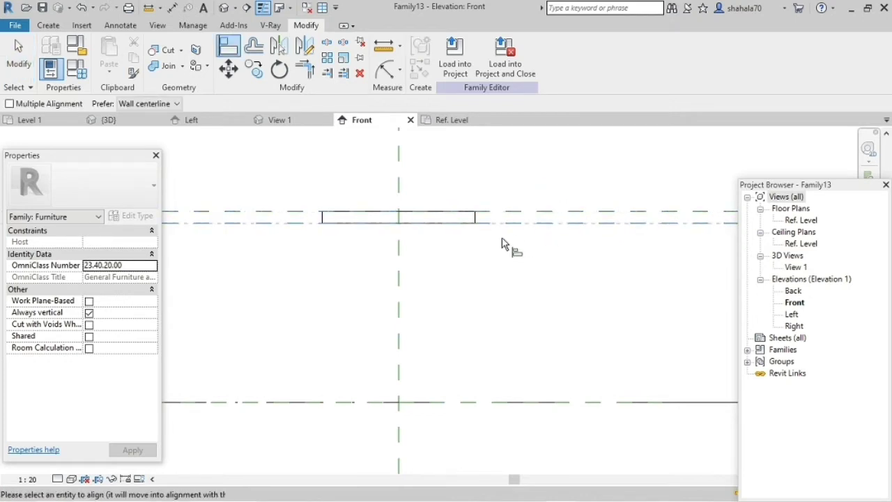
left_click(443, 223)
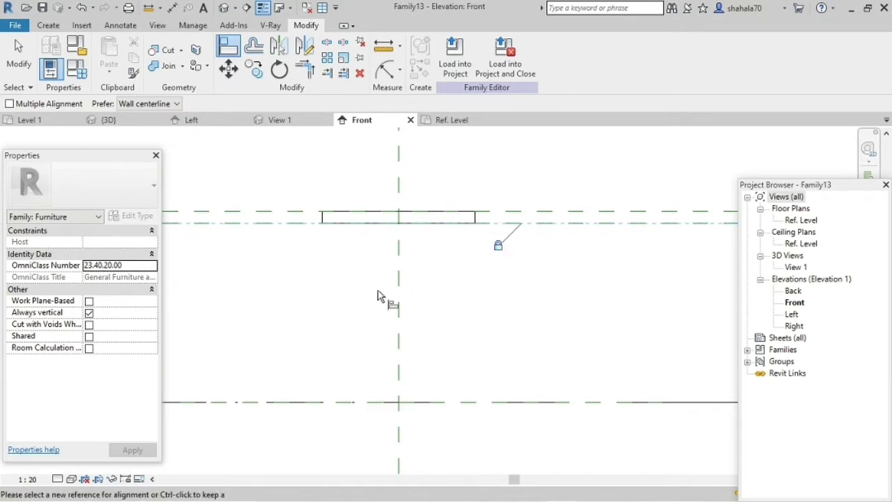
scroll(380, 296, "down", 2)
key("Escape")
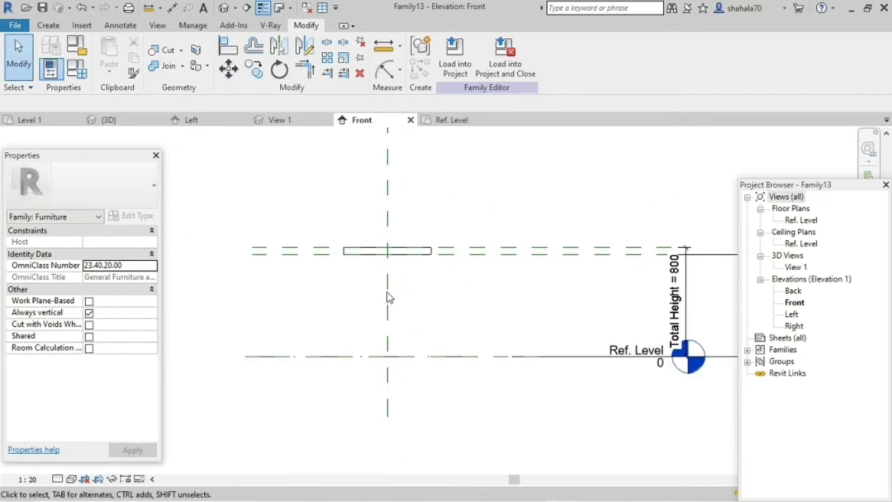
scroll(372, 251, "up", 1)
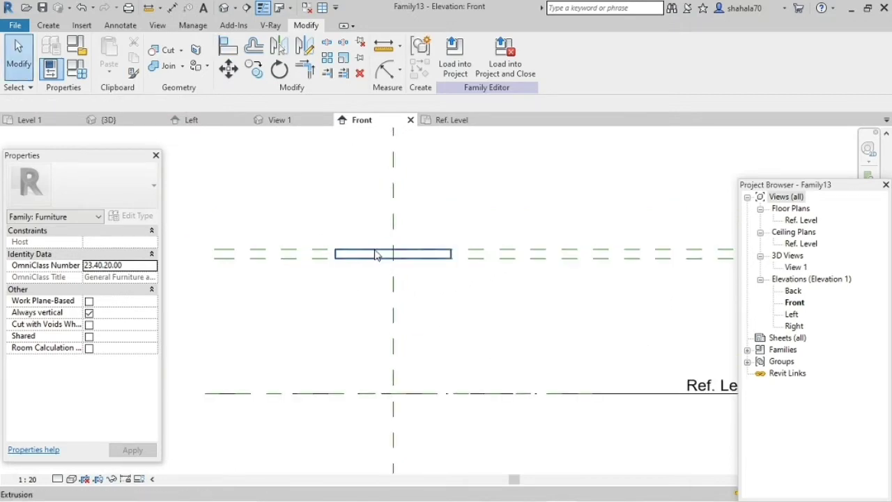
left_click(376, 255)
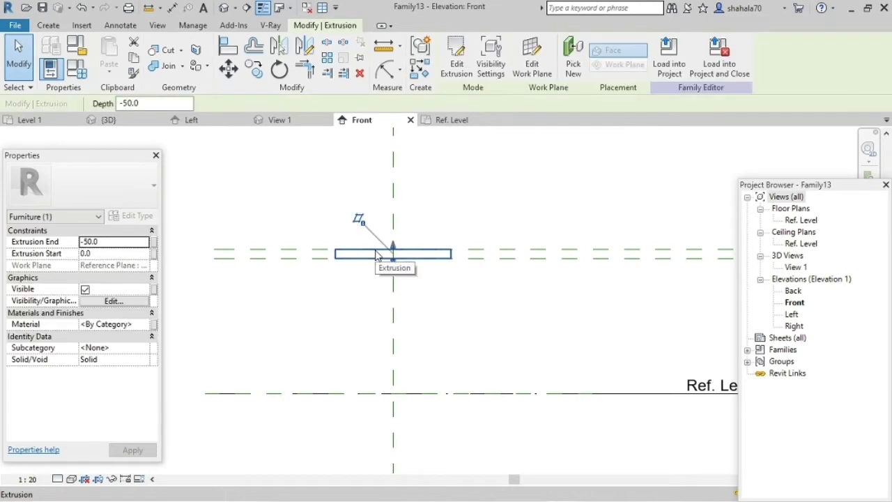
Step: Link the seat extrusion's Material property to a new family type parameter named Seat Material
left_click(150, 331)
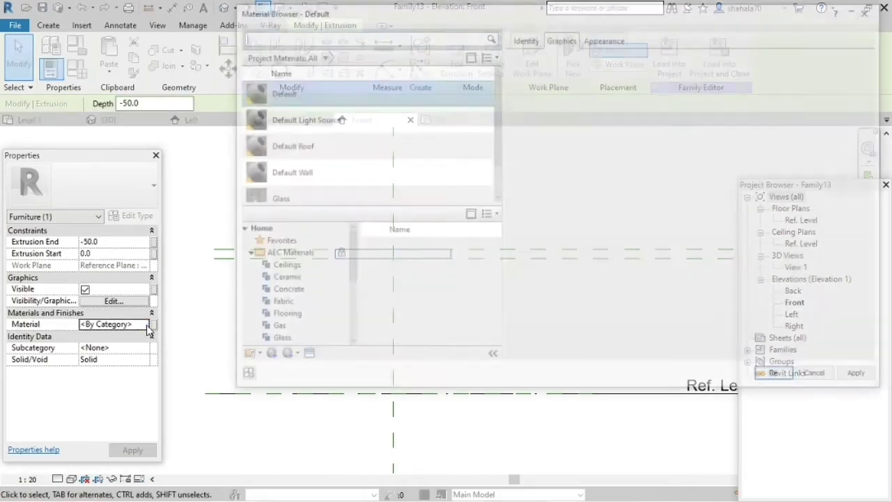
key("Escape")
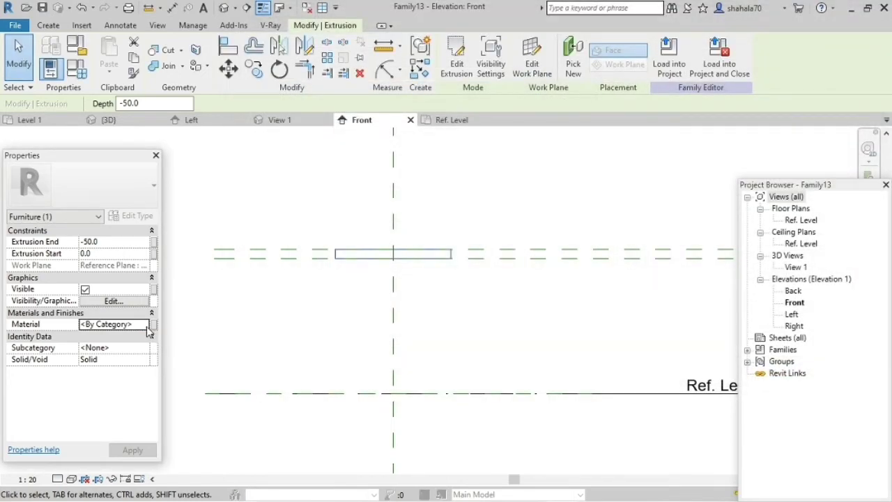
left_click(155, 329)
key("Escape")
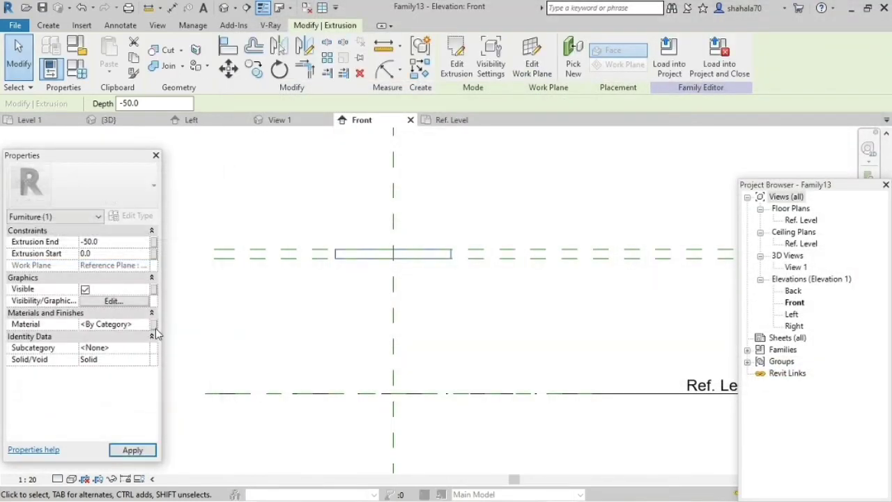
left_click(155, 329)
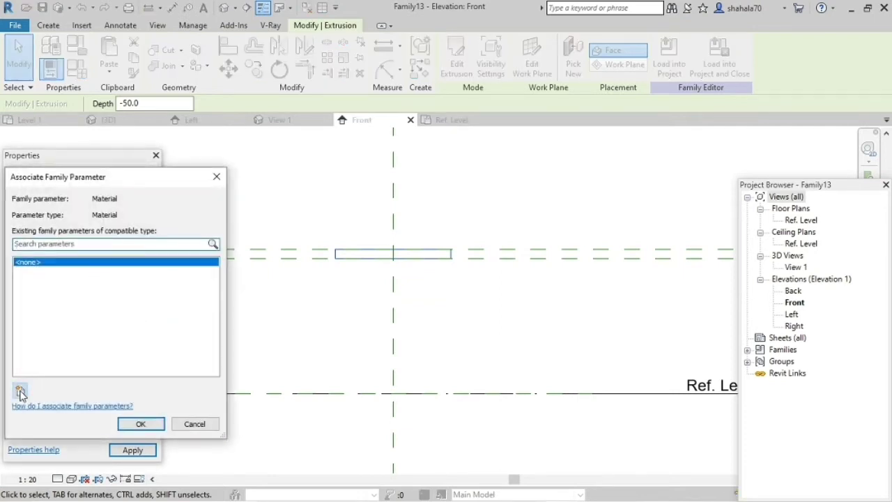
left_click(21, 388)
type("Seat Material")
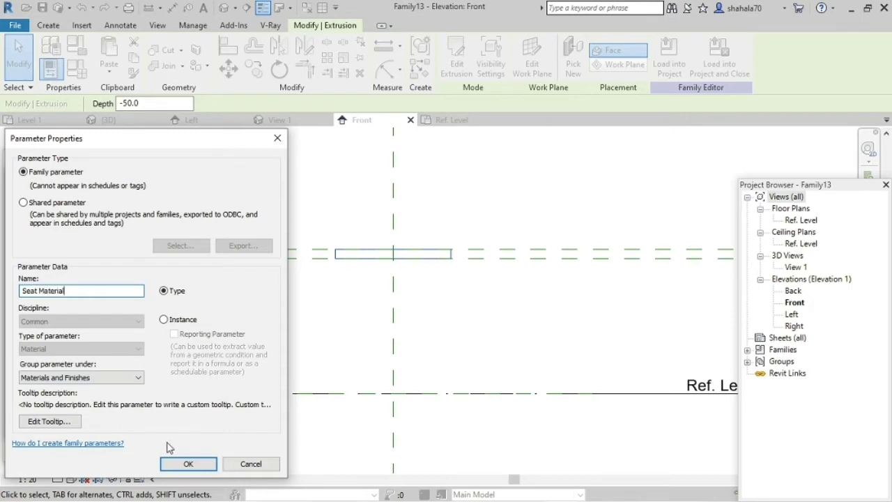
left_click(180, 463)
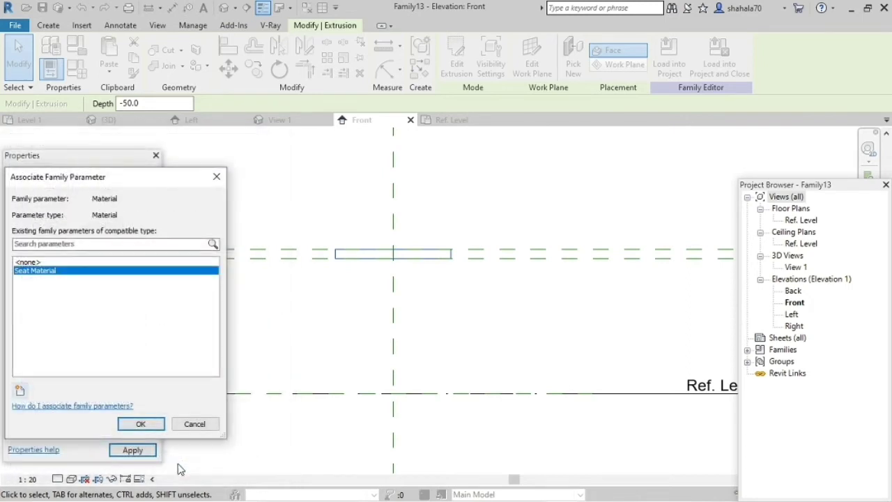
left_click(140, 423)
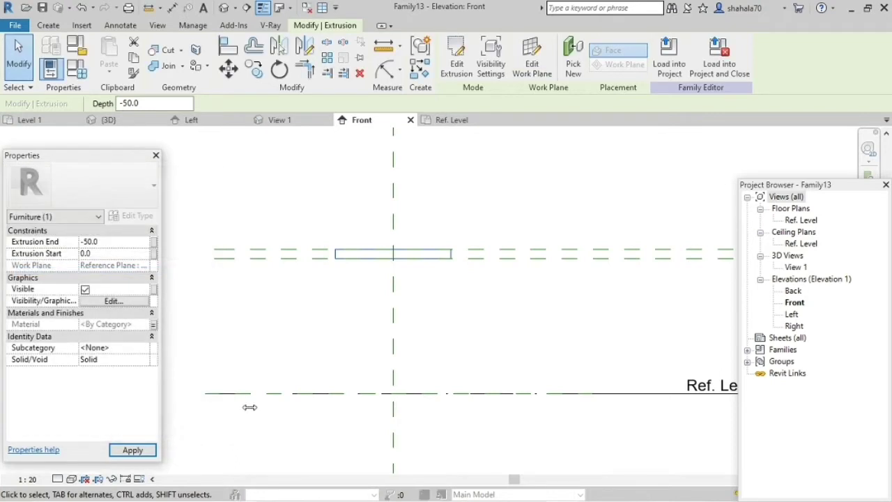
left_click(317, 375)
middle_click_drag(319, 372, 487, 193)
scroll(270, 234, "down", 3)
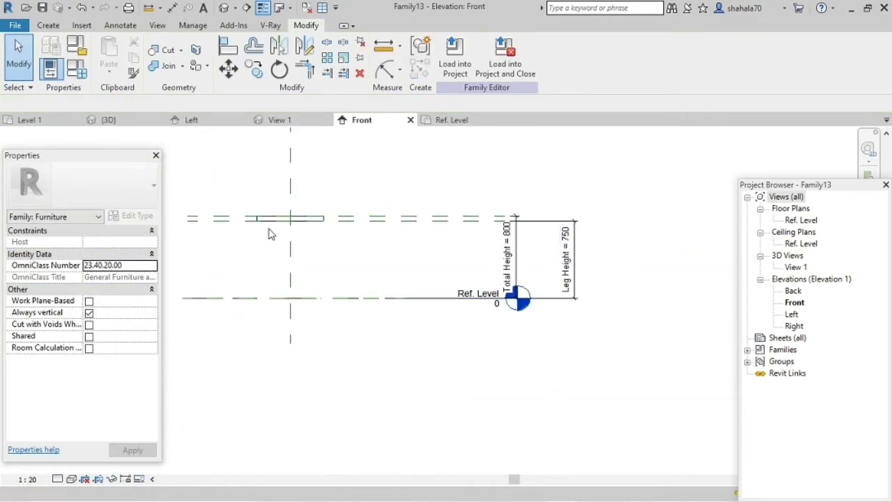
scroll(195, 193, "up", 2)
scroll(269, 223, "up", 1)
scroll(354, 245, "up", 1)
scroll(341, 257, "up", 1)
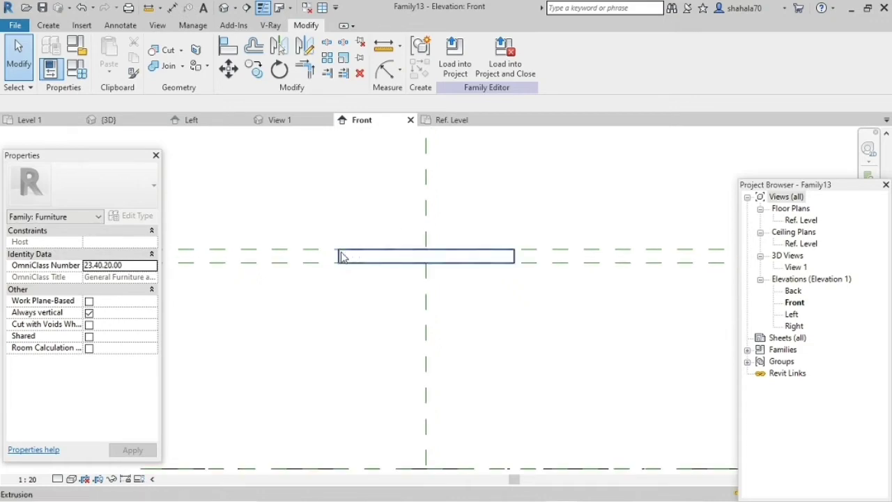
left_click(77, 46)
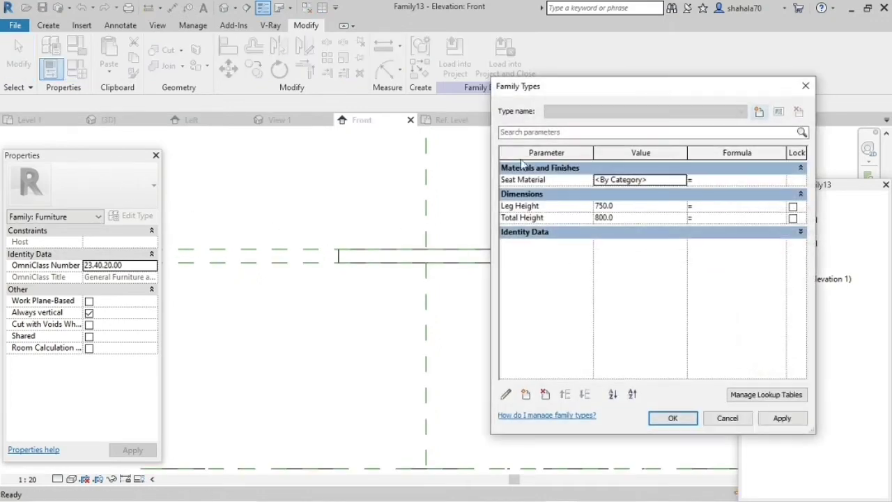
left_click_drag(593, 91, 134, 102)
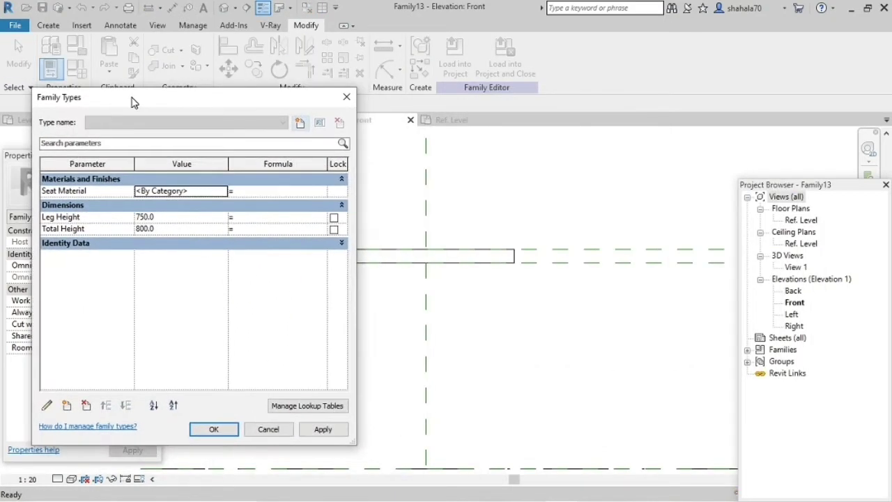
left_click(176, 230)
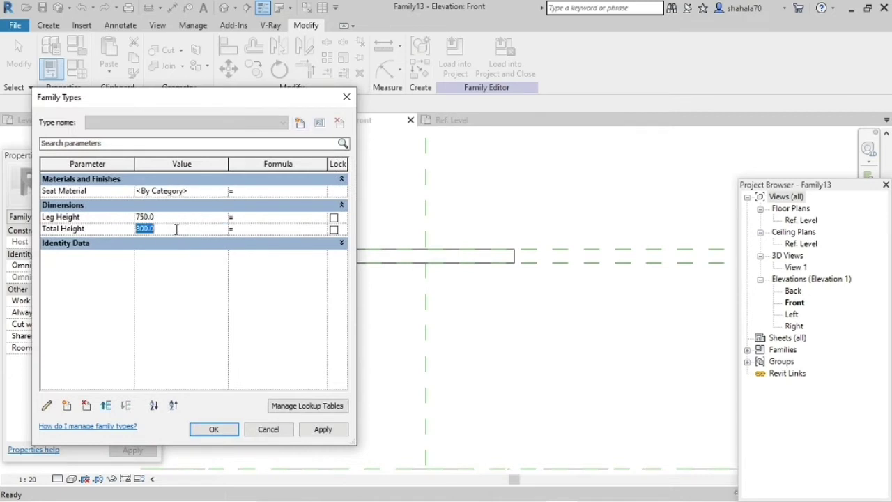
type("1")
left_click(323, 429)
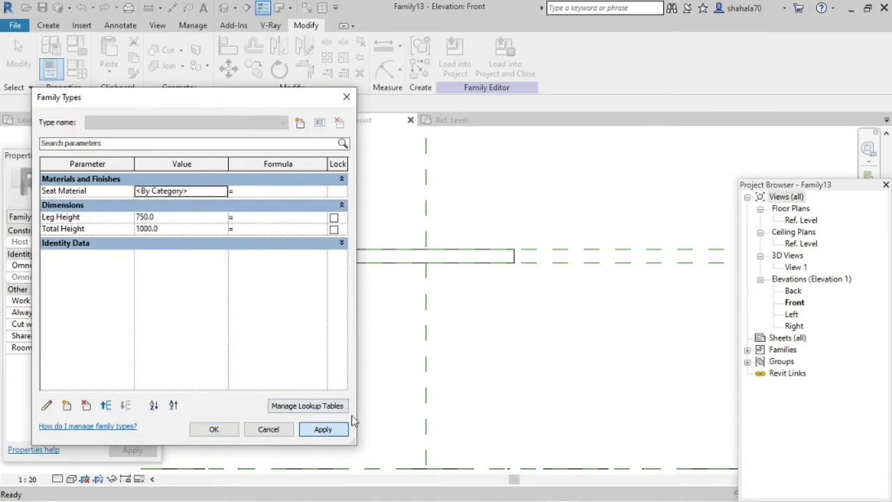
left_click(179, 216)
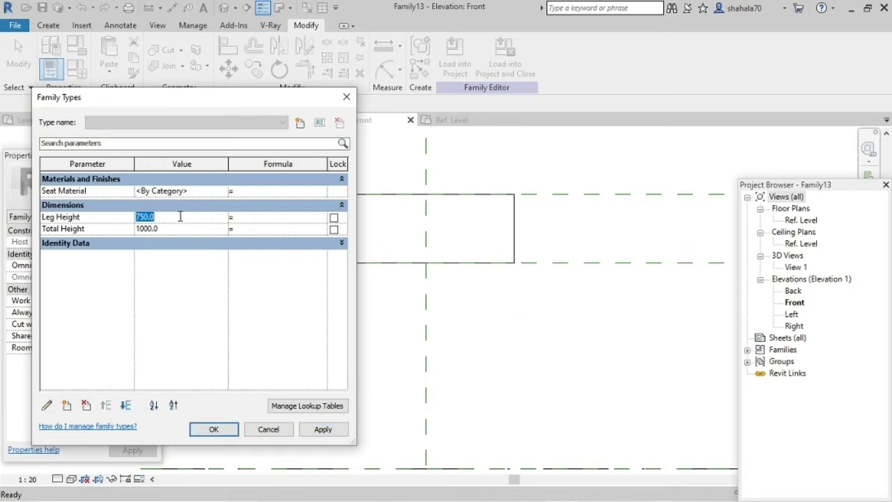
type("800")
left_click(320, 430)
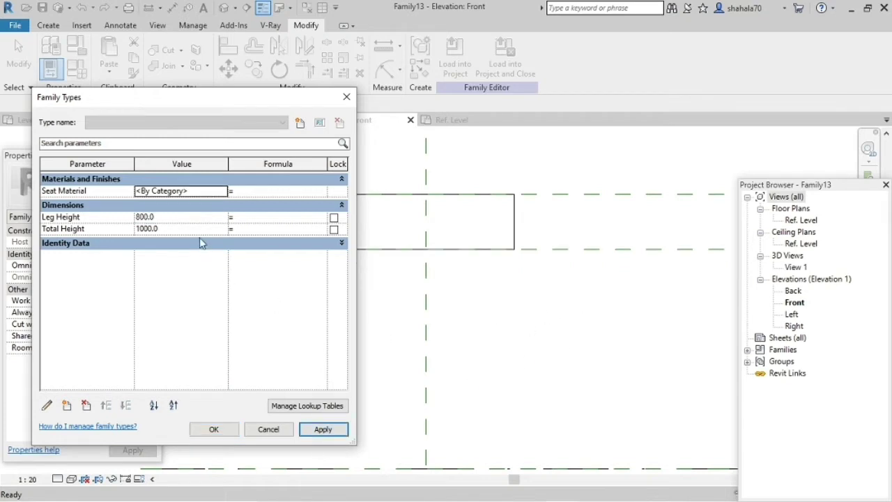
left_click(190, 216)
type("750")
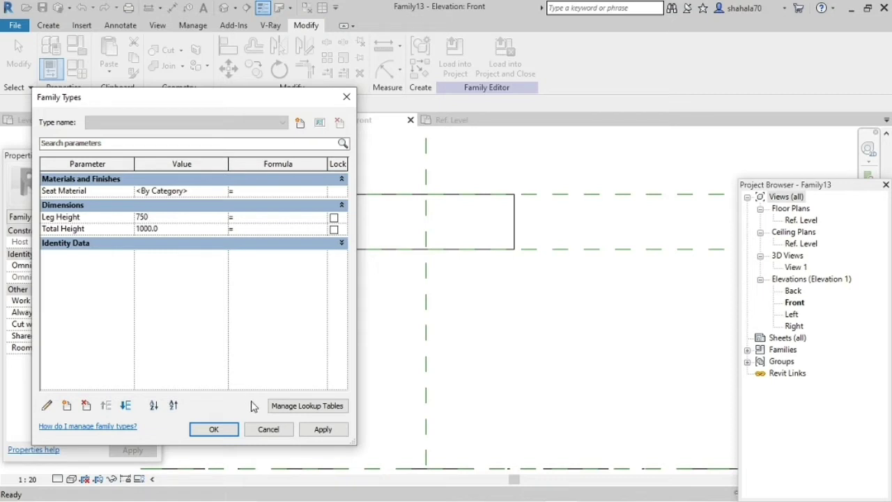
left_click(328, 431)
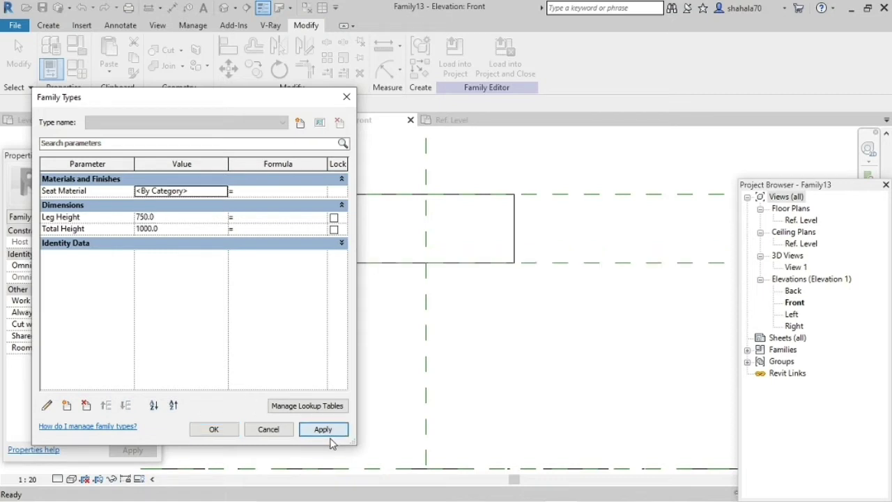
left_click(170, 234)
left_click(170, 231)
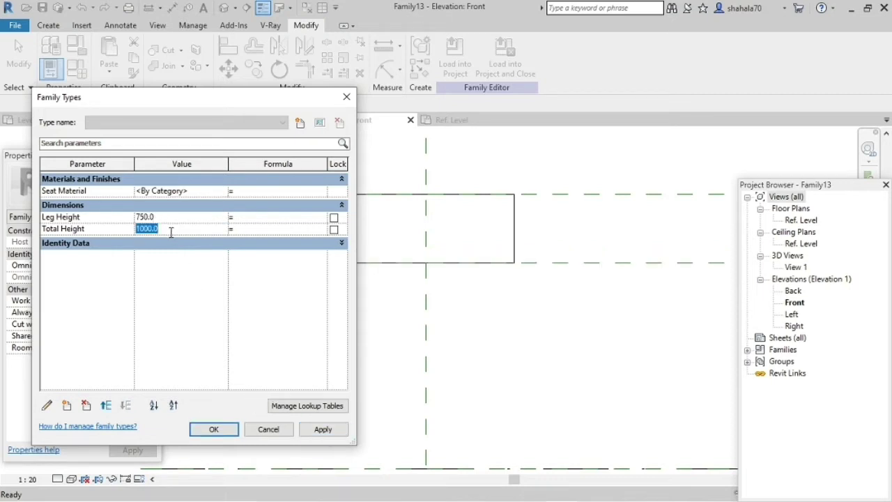
type("800")
left_click(307, 432)
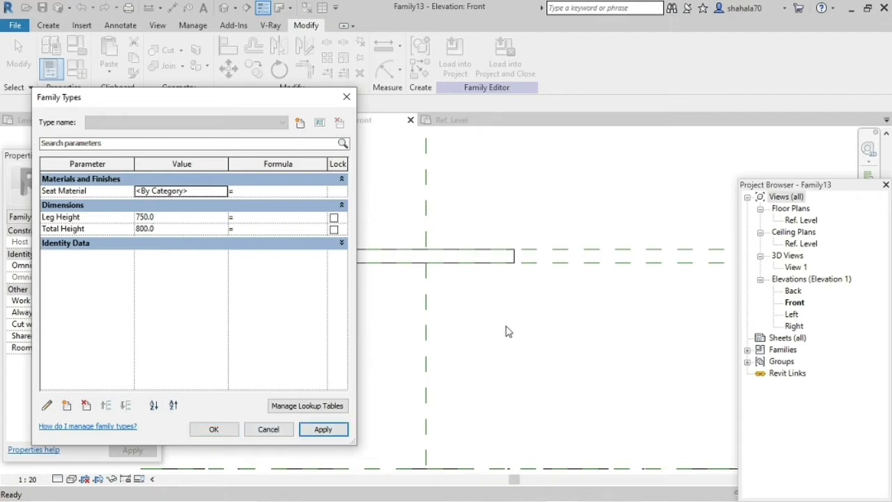
key("Return")
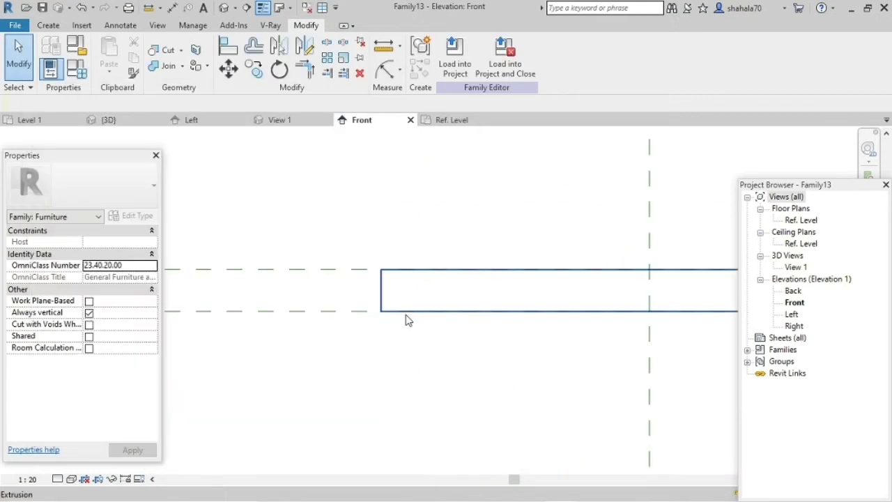
Step: Dimension the seat's 50 thickness between its top and bottom edges
key("i")
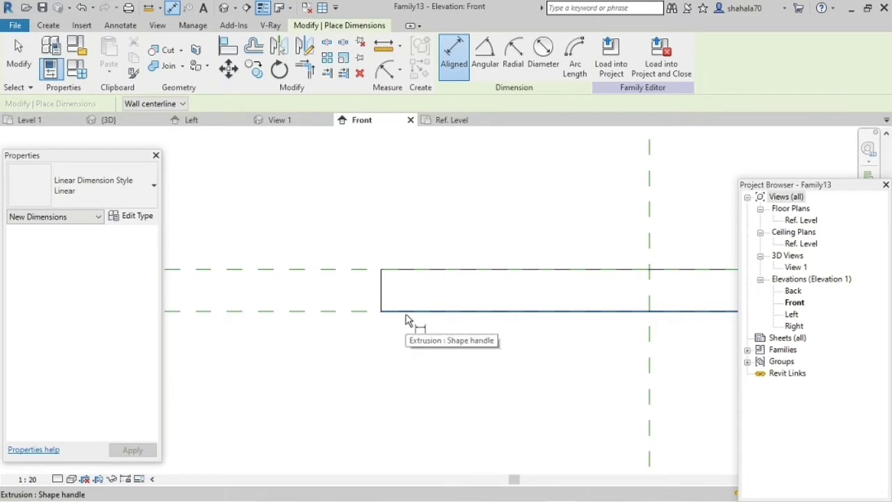
left_click(408, 317)
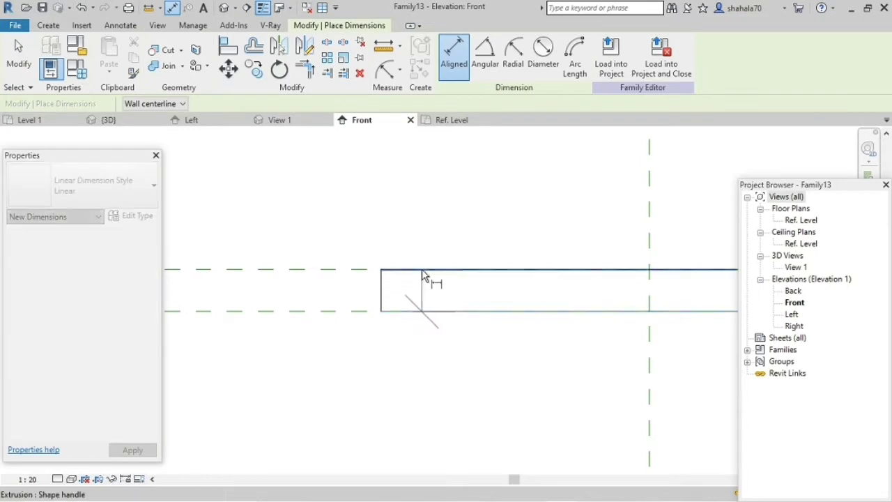
left_click(424, 277)
scroll(430, 296, "down", 2)
scroll(434, 294, "down", 2)
scroll(325, 295, "down", 2)
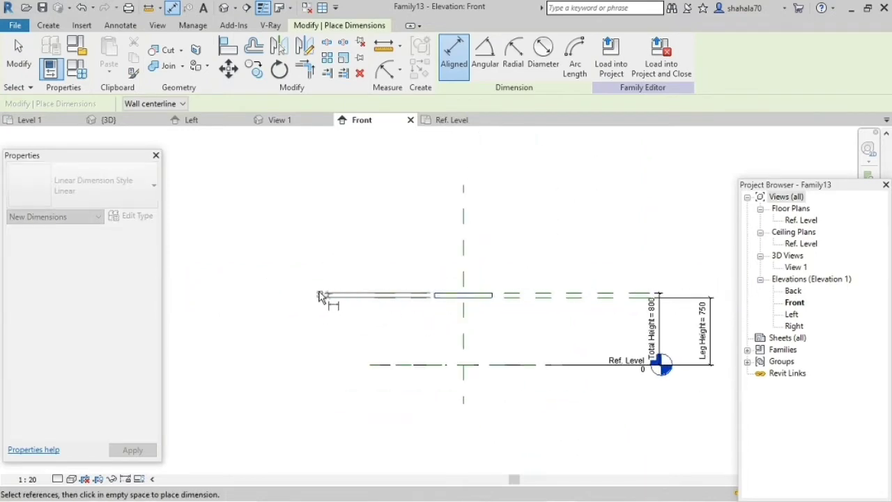
left_click(313, 293)
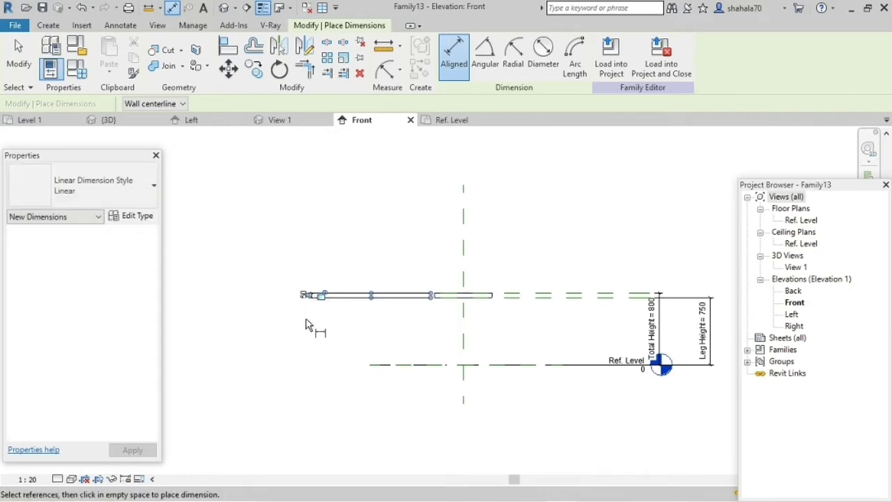
key("Escape")
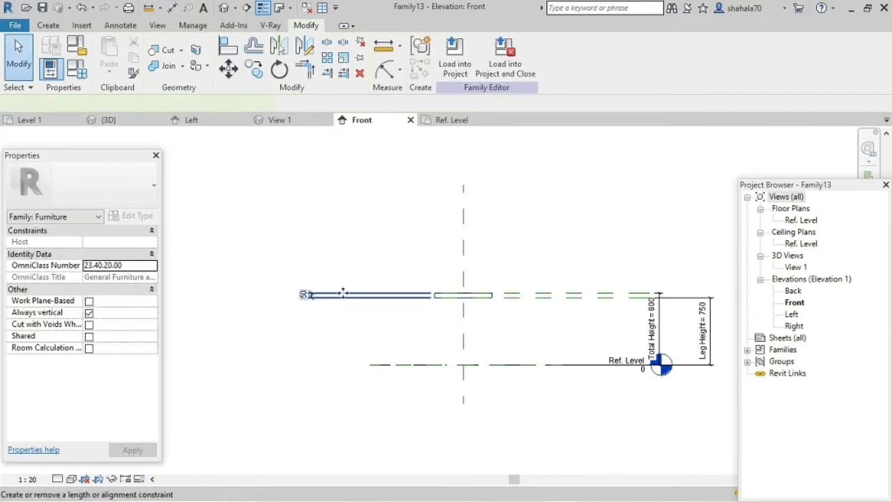
Step: Label the thickness dimension with a new type parameter, Seat Thickness
left_click(341, 294)
left_click(577, 55)
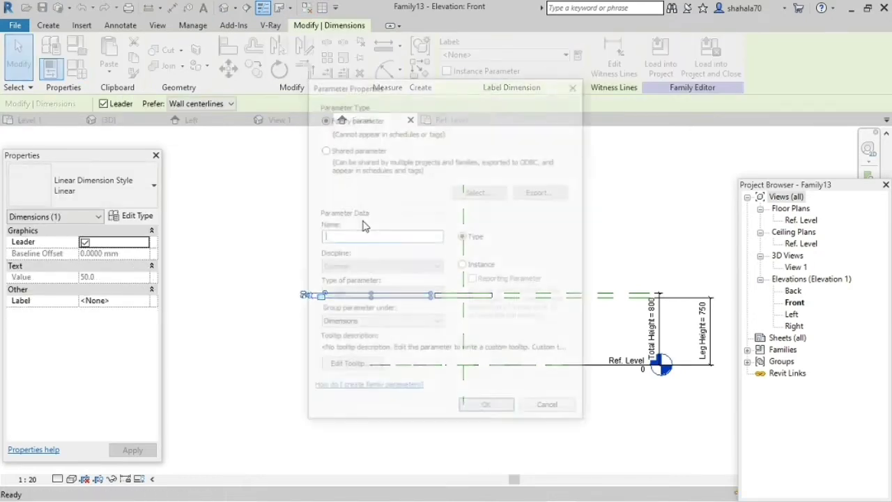
type("Seat Thickness")
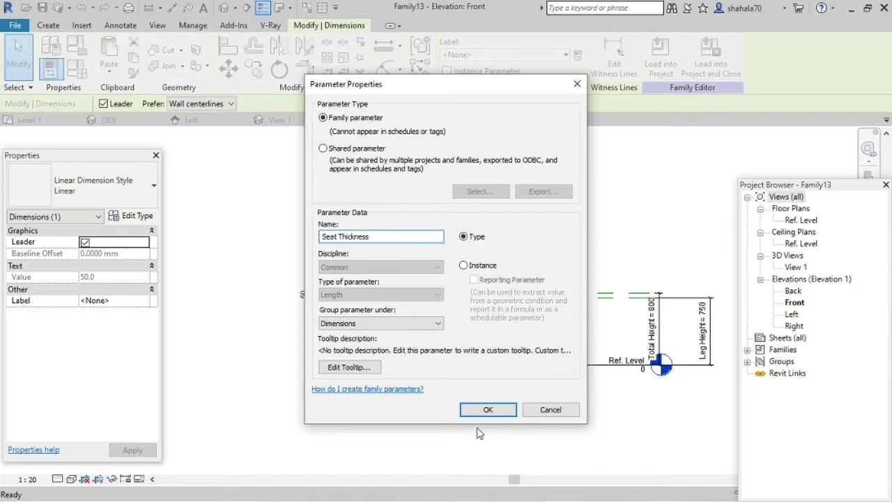
left_click(488, 410)
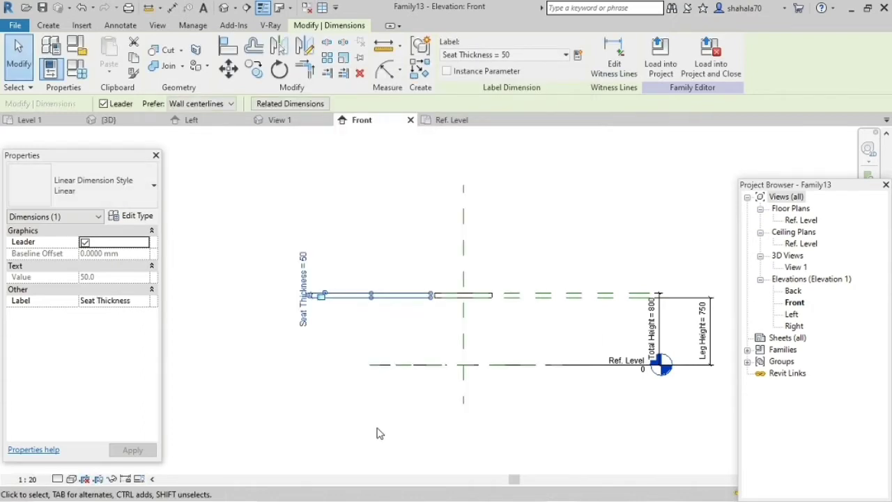
left_click(76, 68)
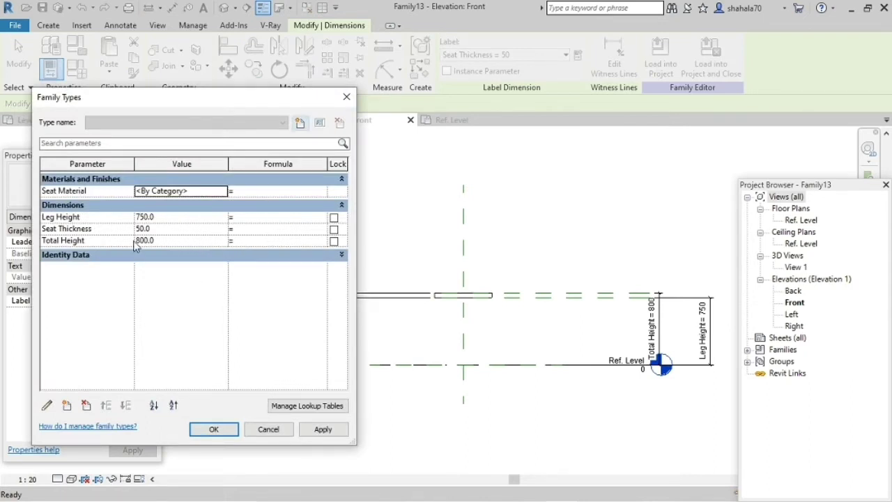
Step: Set the Seat Thickness formula to Total Height - Leg Height
left_click(95, 243)
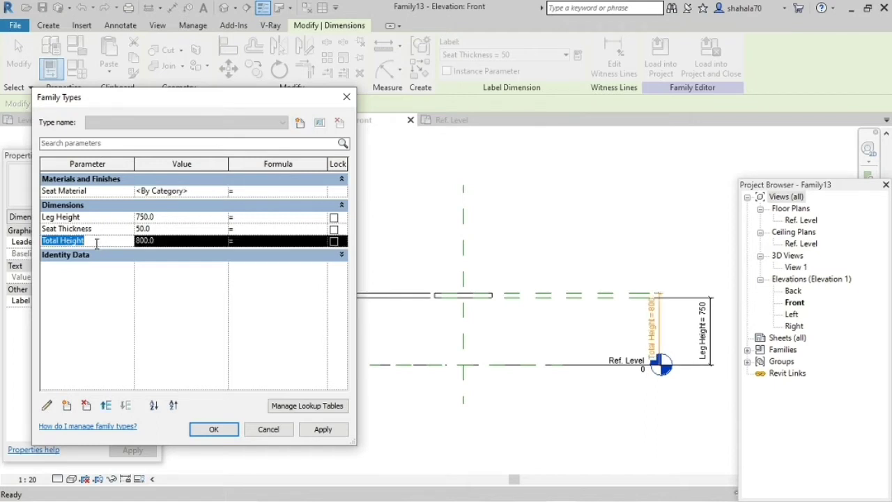
left_click(282, 228)
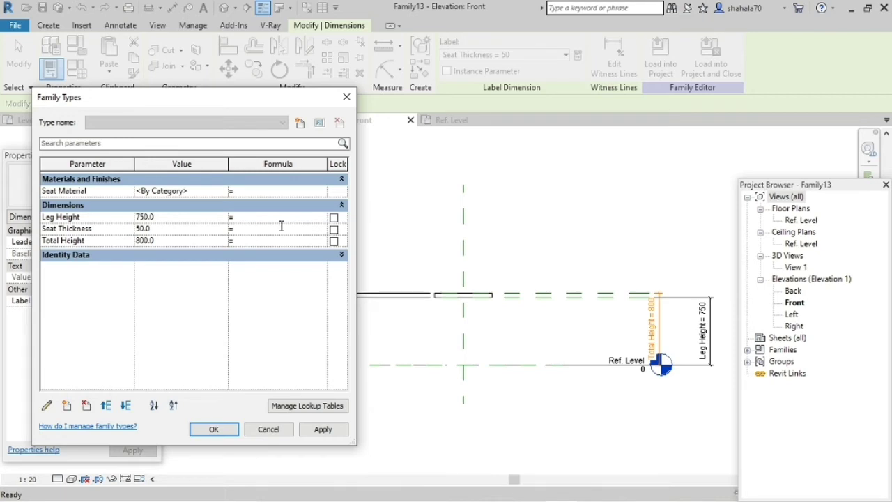
type("Total Height-Leg Height")
left_click(320, 430)
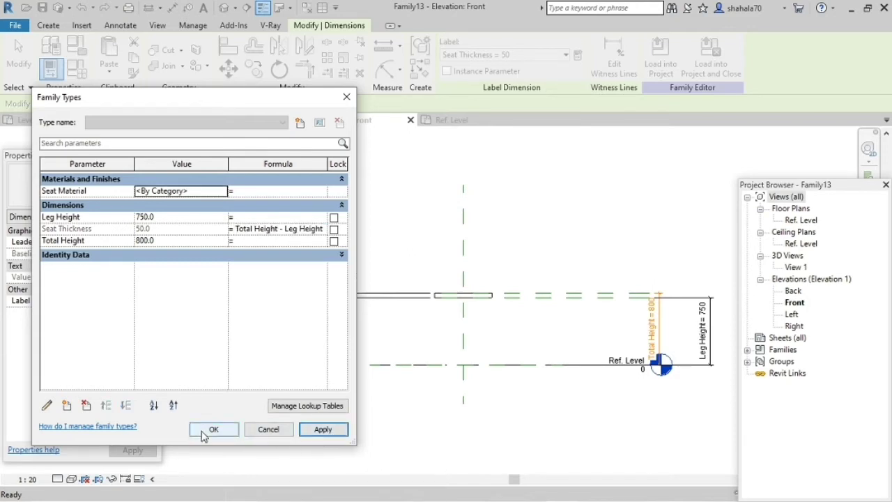
Step: Test the formula with a new Total Height and Leg Height 900, then restore 800 and 750
left_click(172, 241)
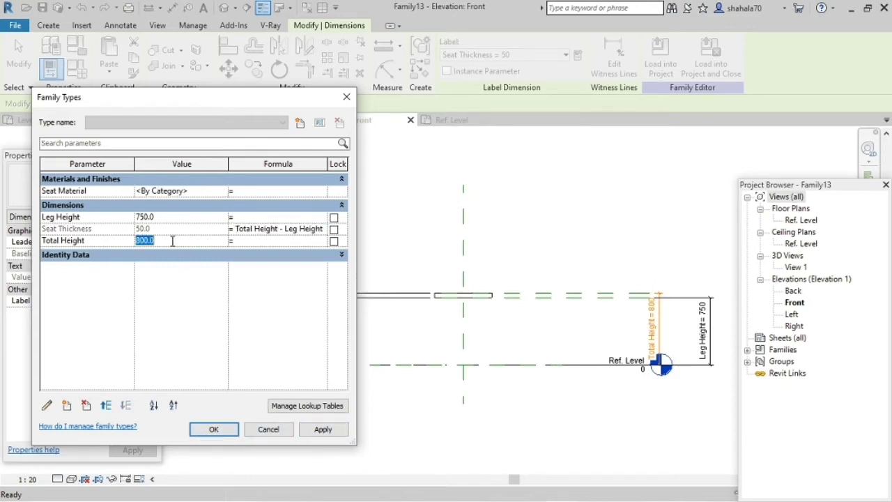
type("1")
left_click(322, 429)
left_click(188, 214)
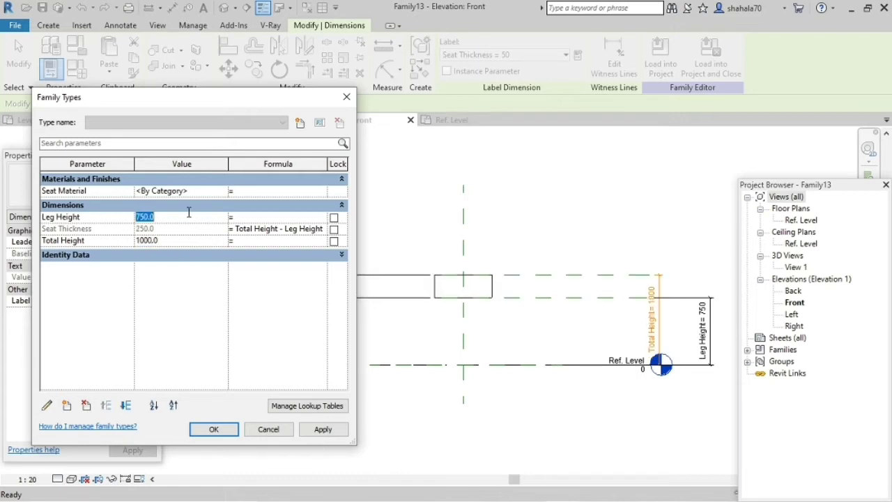
type("900")
left_click(306, 431)
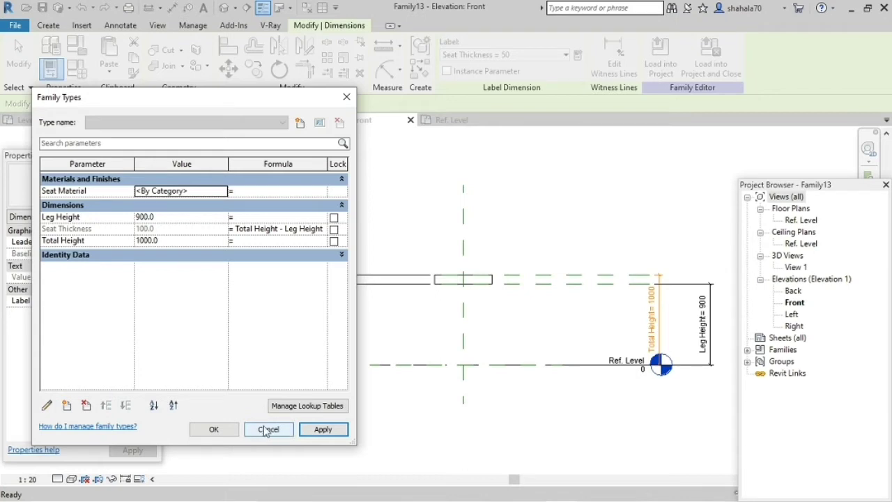
left_click(167, 239)
type("800")
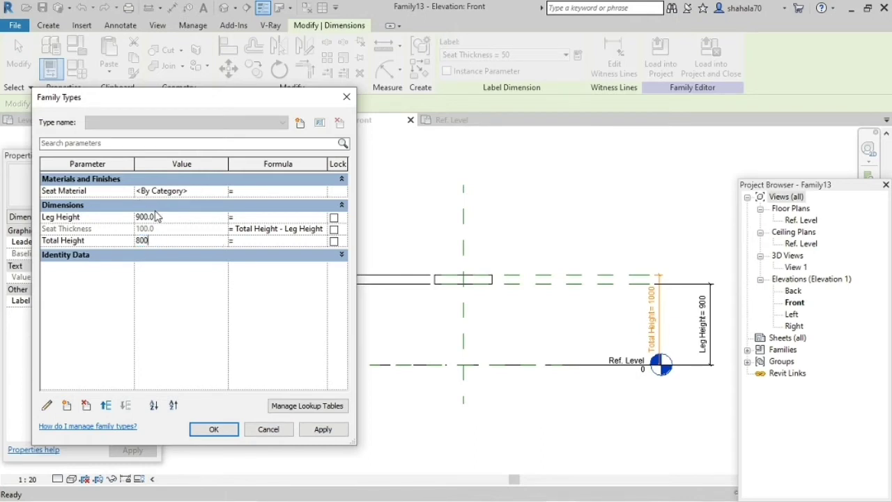
left_click(162, 216)
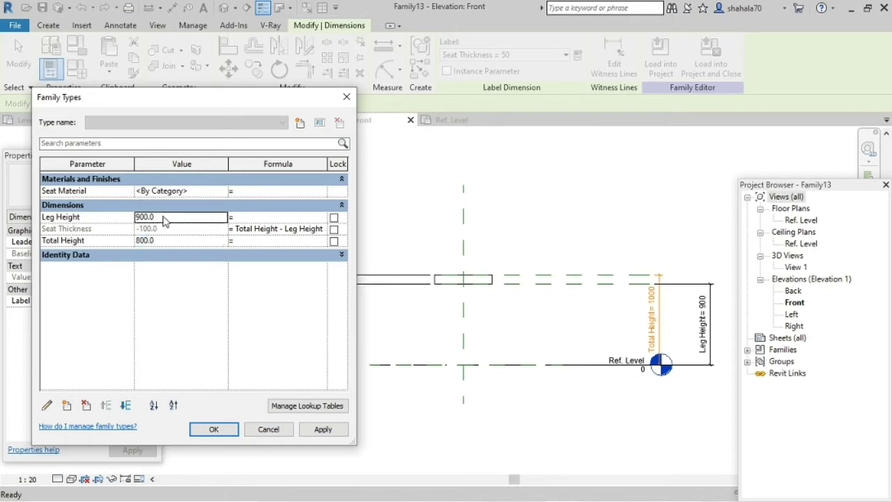
type("750")
left_click(322, 429)
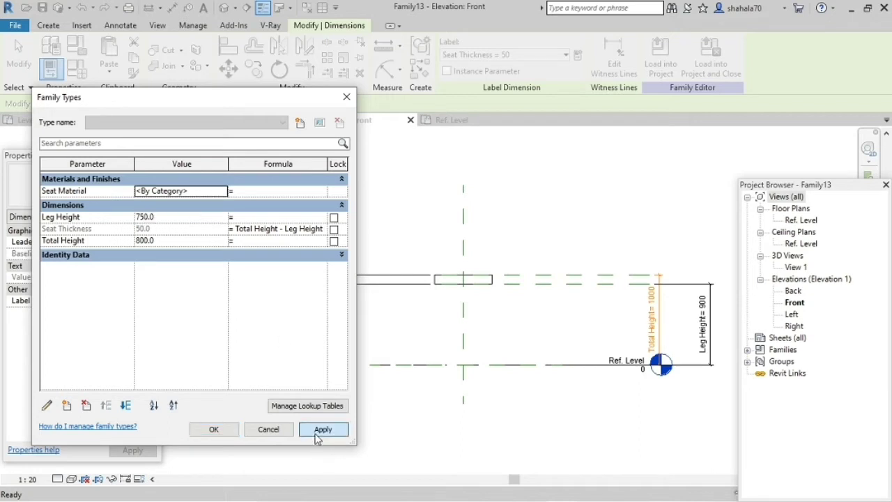
left_click(212, 429)
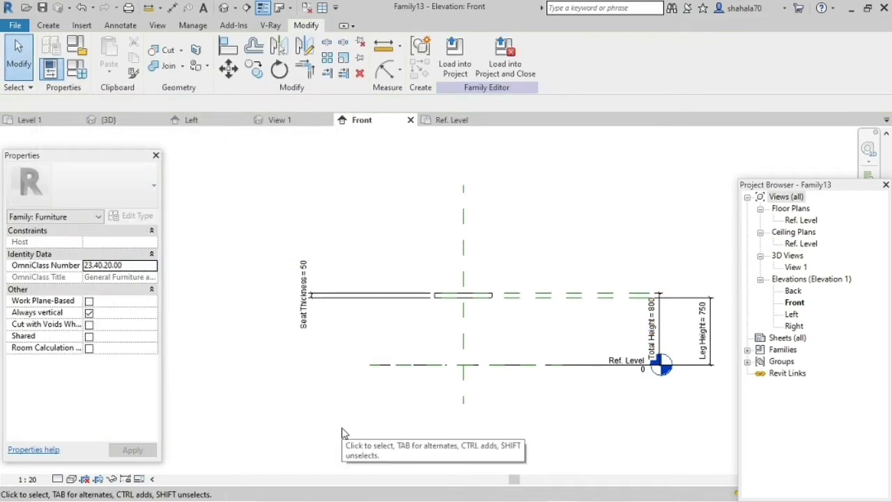
Step: Name a reference plane '1'
left_click(418, 368)
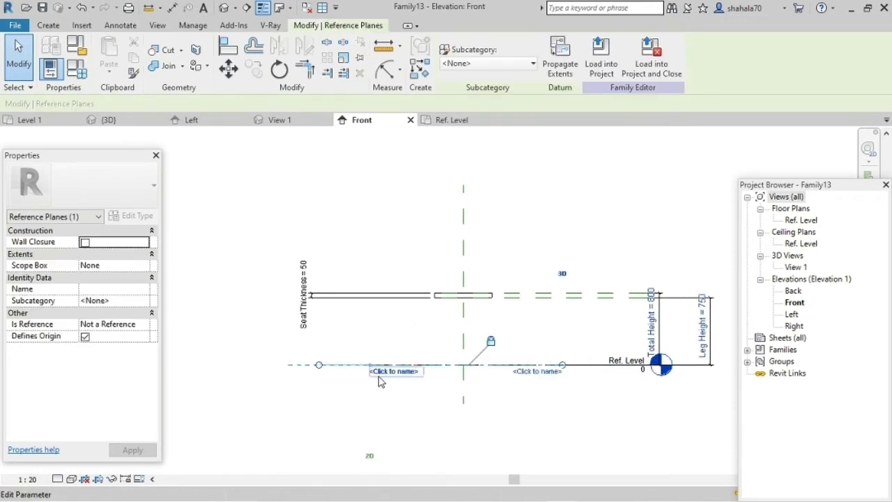
left_click(383, 375)
type("1")
key("Return")
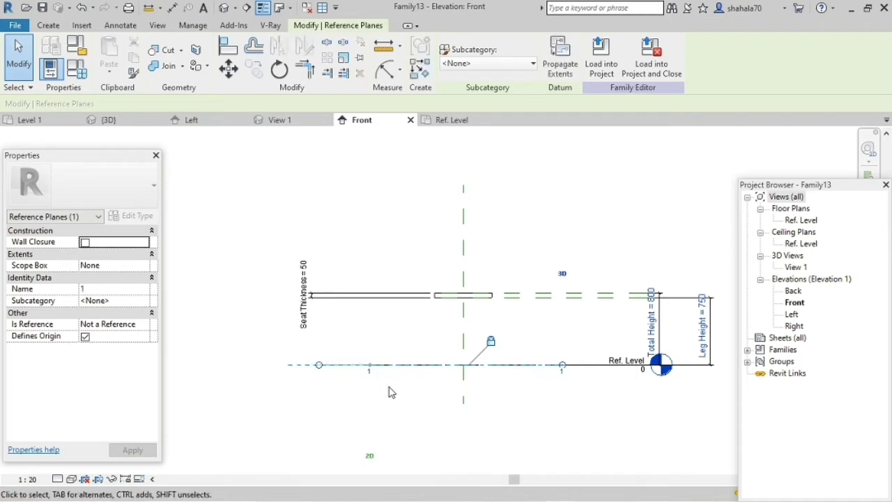
left_click(480, 185)
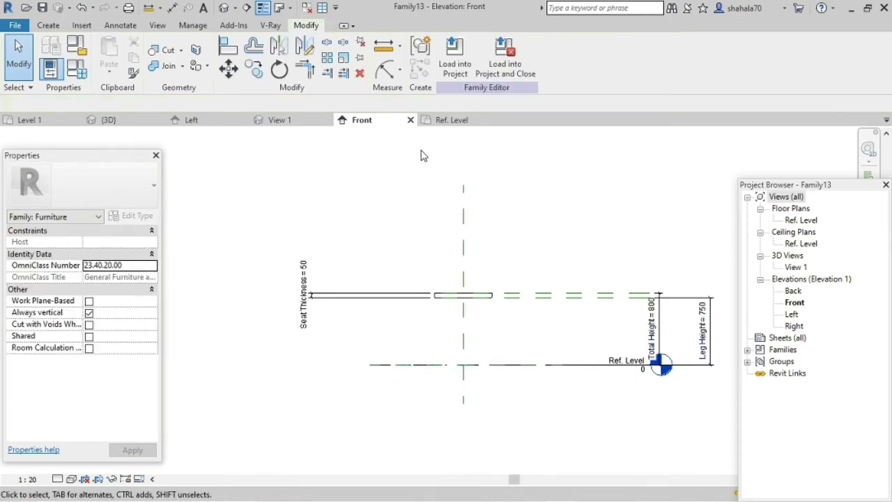
Step: Start a blend in the Ref. Level plan on work plane Reference Plane : 1
left_click(452, 119)
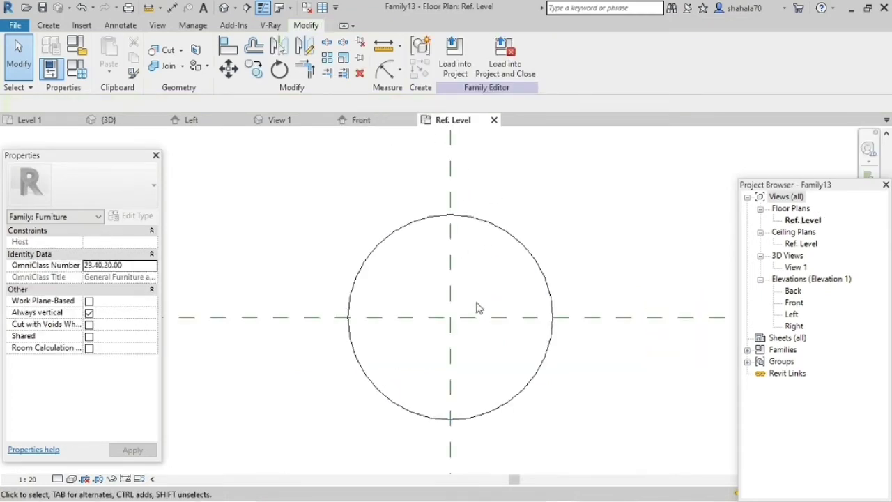
left_click(48, 25)
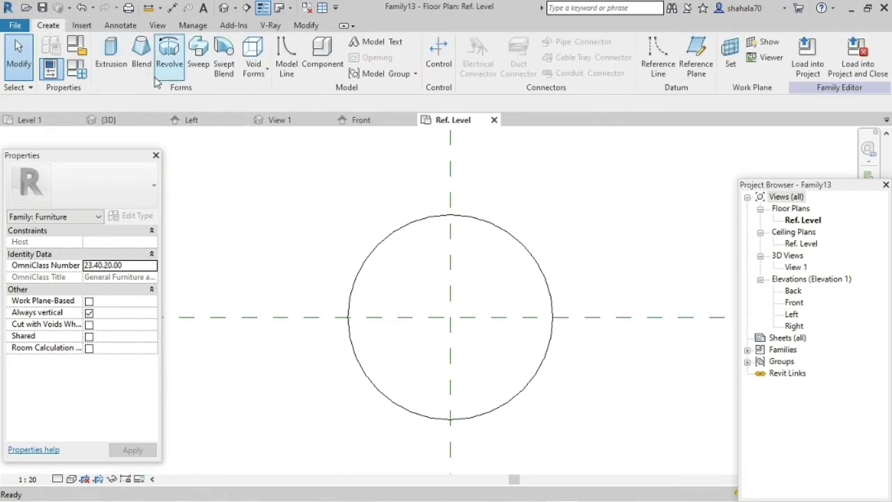
left_click(141, 56)
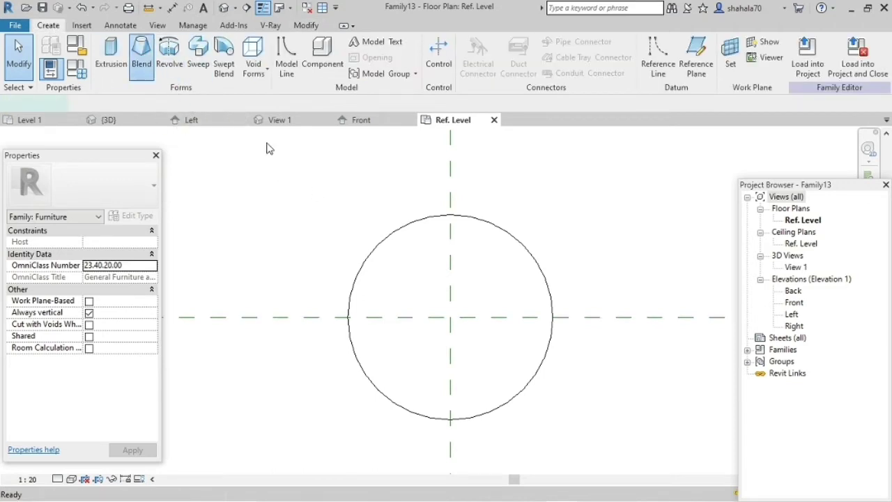
left_click(632, 52)
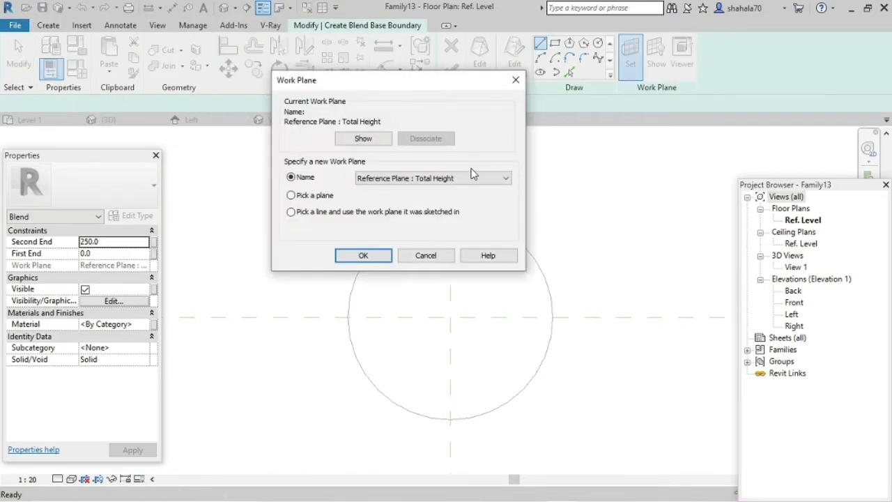
left_click(472, 178)
left_click(453, 197)
left_click(342, 255)
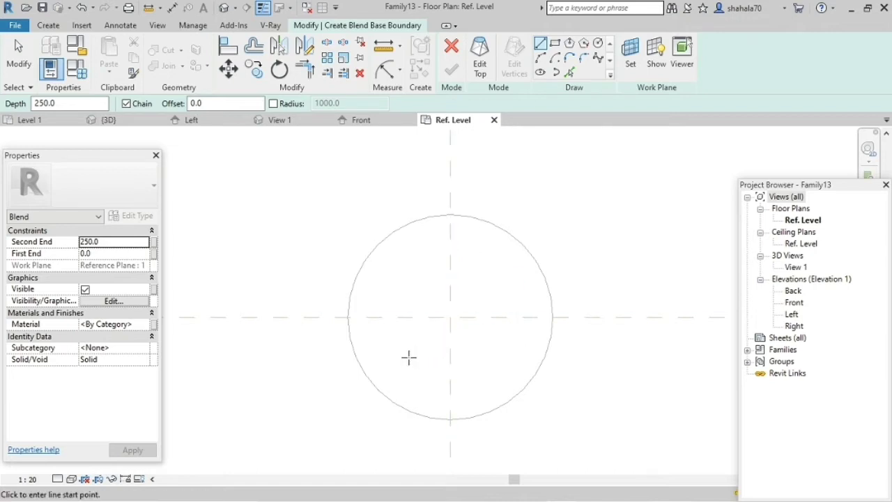
Step: Sketch the blend's base as a radius-30 circle at the lower left
left_click(597, 43)
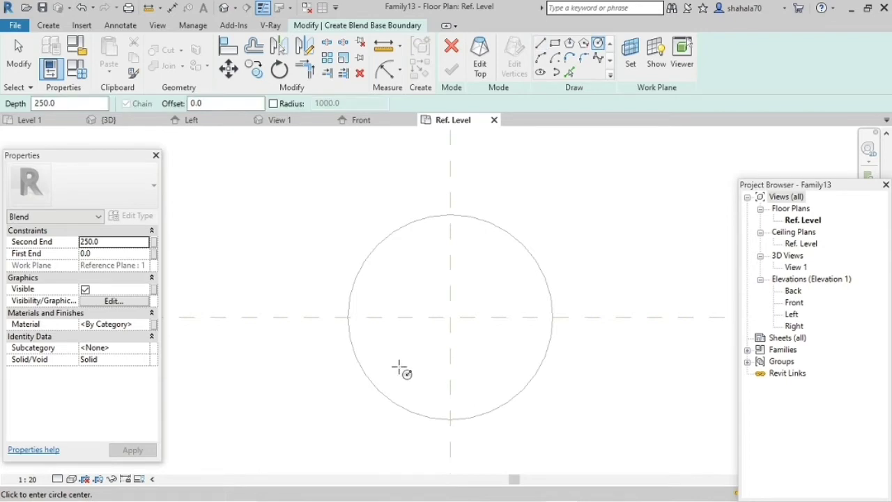
left_click(399, 368)
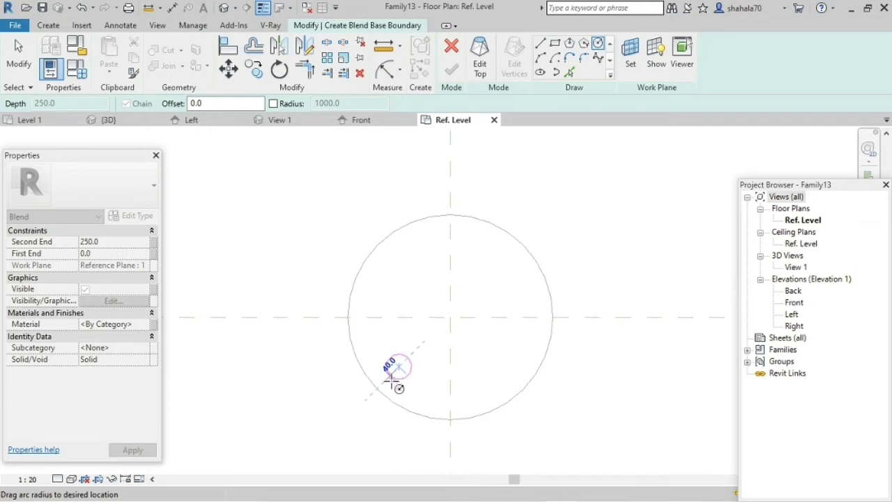
scroll(392, 376, "up", 3)
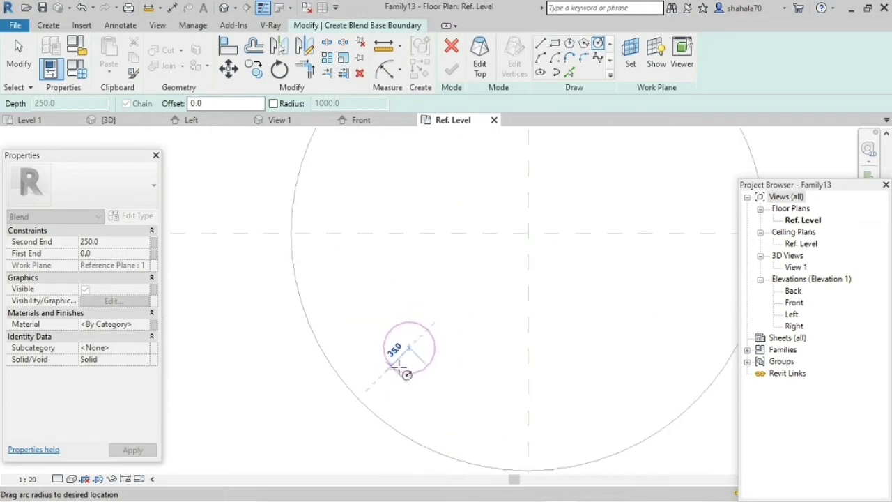
left_click(398, 372)
scroll(394, 279, "down", 2)
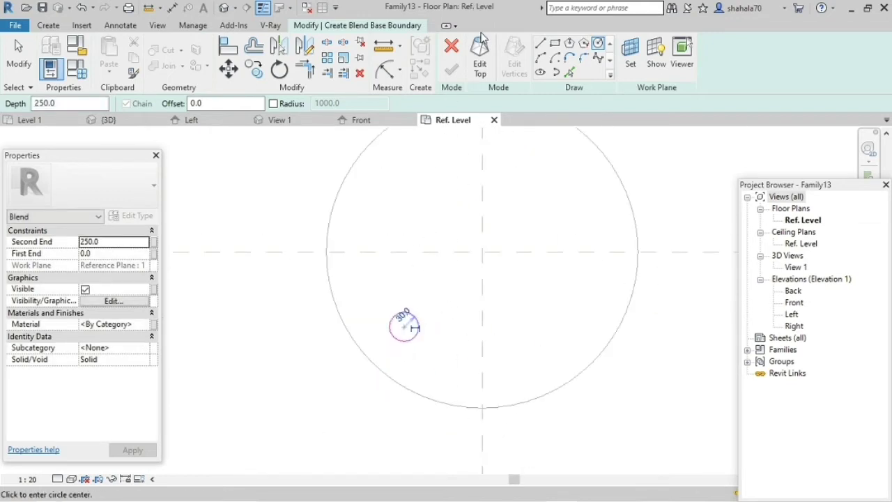
Step: Sketch a radius-30 top circle at the planes' intersection and finish the blend
left_click(480, 54)
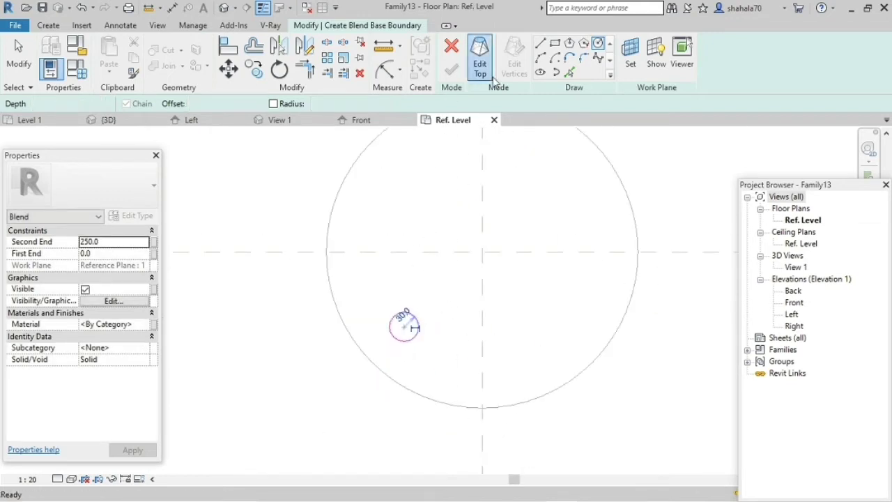
scroll(484, 251, "up", 2)
left_click(483, 251)
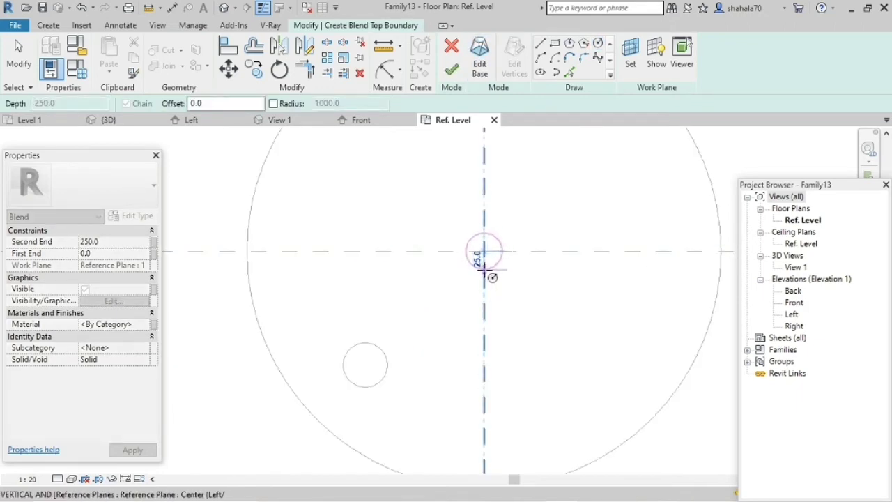
left_click(483, 274)
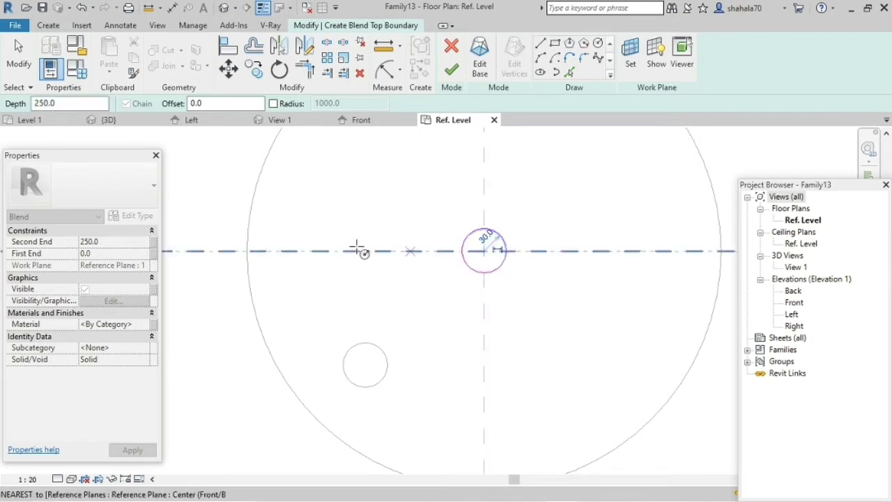
left_click(451, 69)
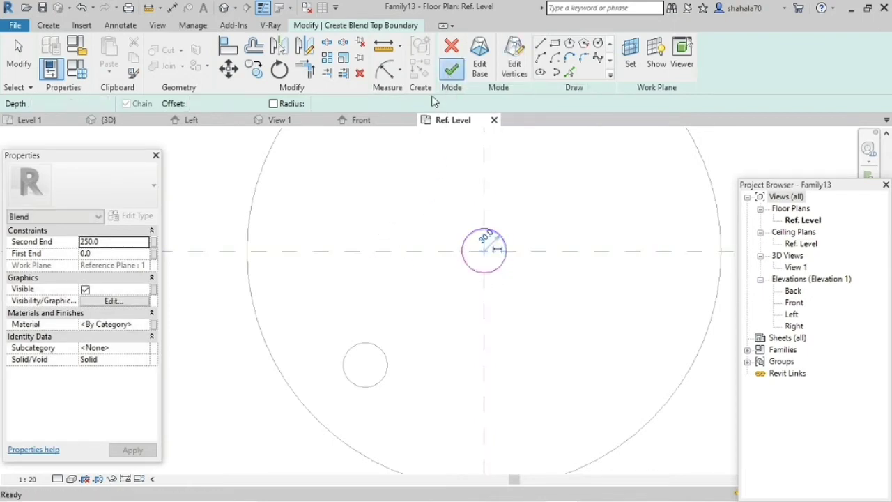
Step: In the Front elevation, align and lock the leg's base to Reference Plane 1
left_click(361, 120)
scroll(439, 423, "up", 2)
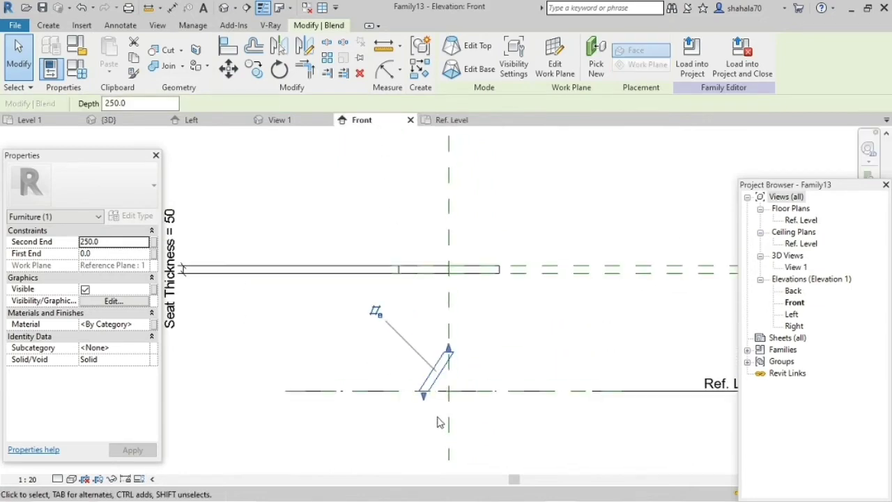
left_click_drag(420, 381, 419, 372)
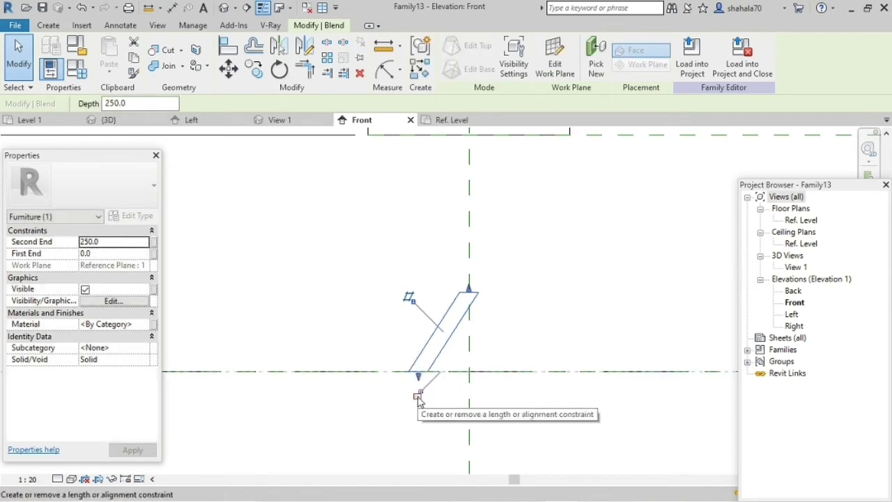
key("Escape")
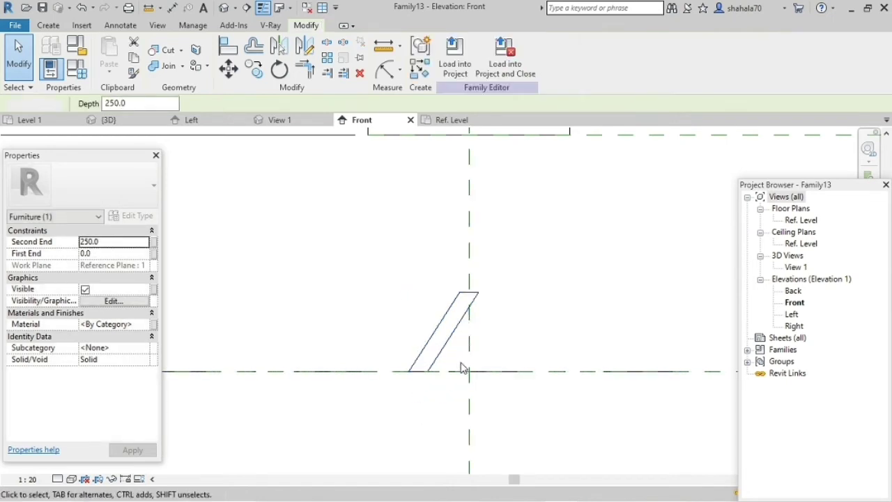
key("l")
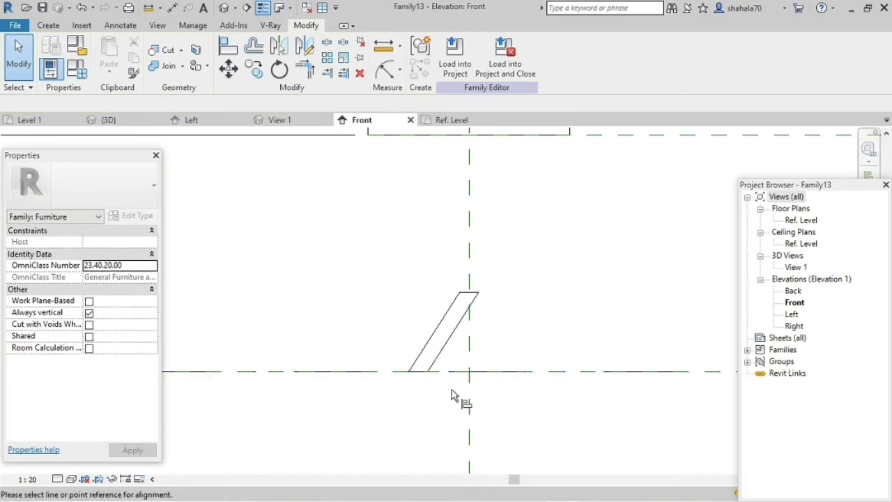
key("Tab")
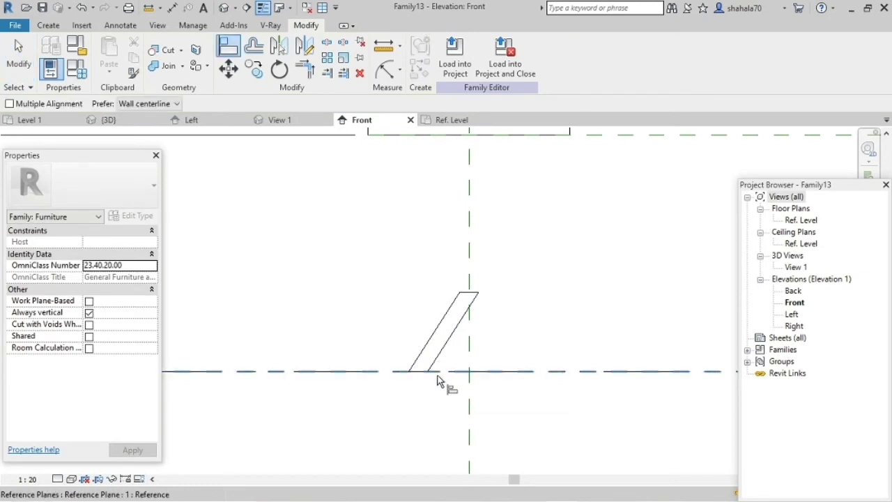
left_click(438, 380)
left_click(385, 394)
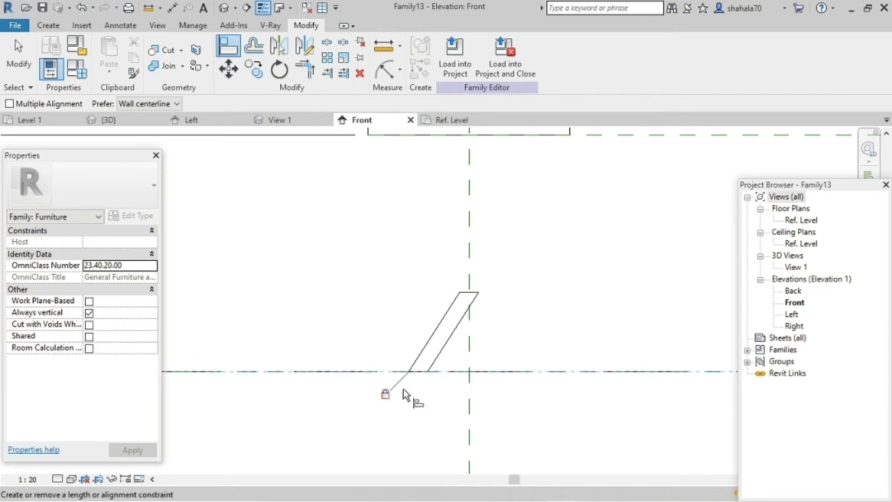
key("Escape")
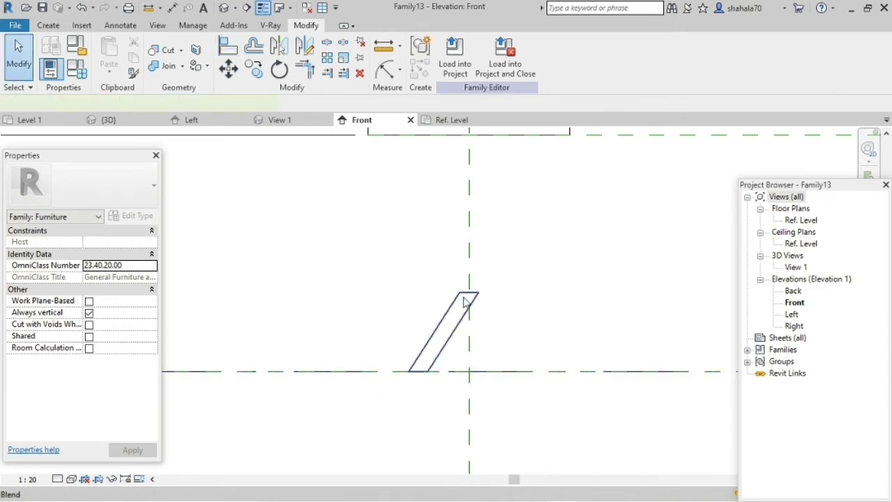
Step: Stretch the leg's top up, align it to Seat Bottom, then associate its material
left_click(465, 301)
left_click_drag(469, 292, 478, 135)
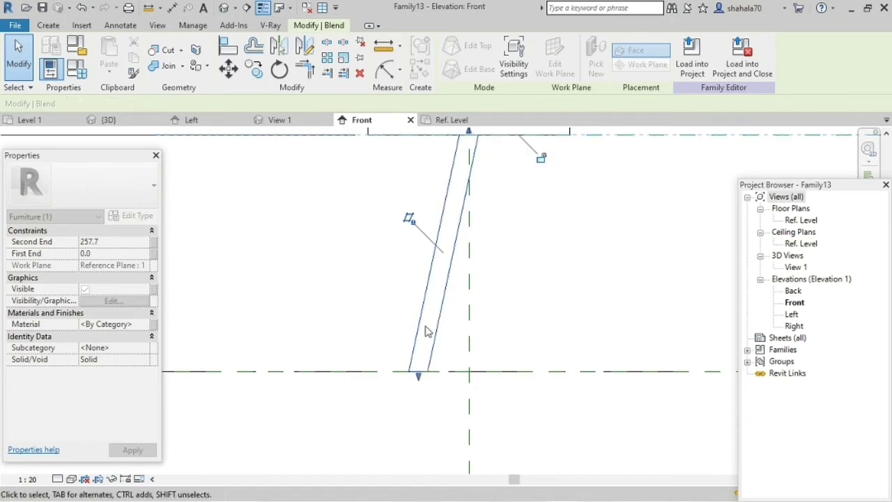
scroll(487, 230, "down", 2)
key("Escape")
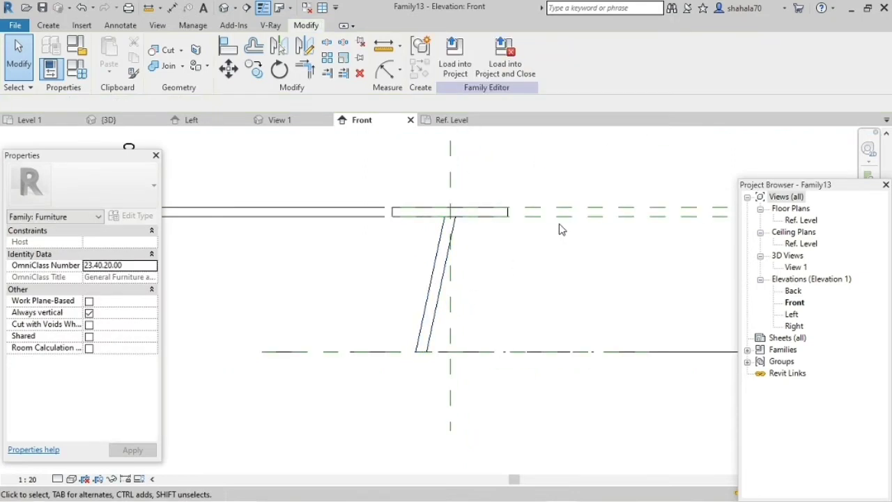
key("a")
key("l")
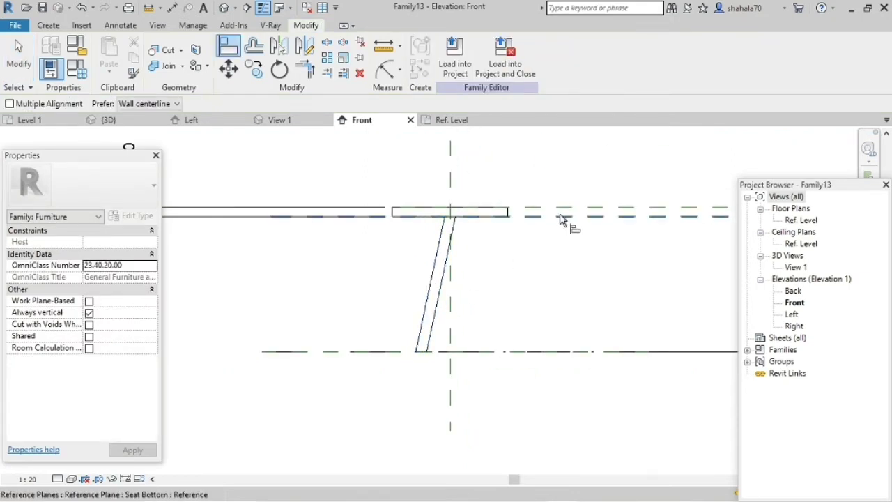
left_click(561, 219)
left_click(458, 225)
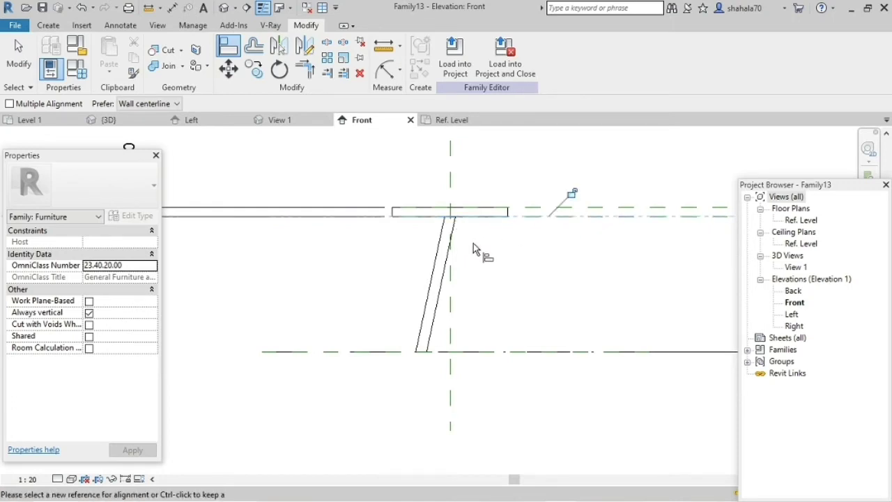
key("Escape")
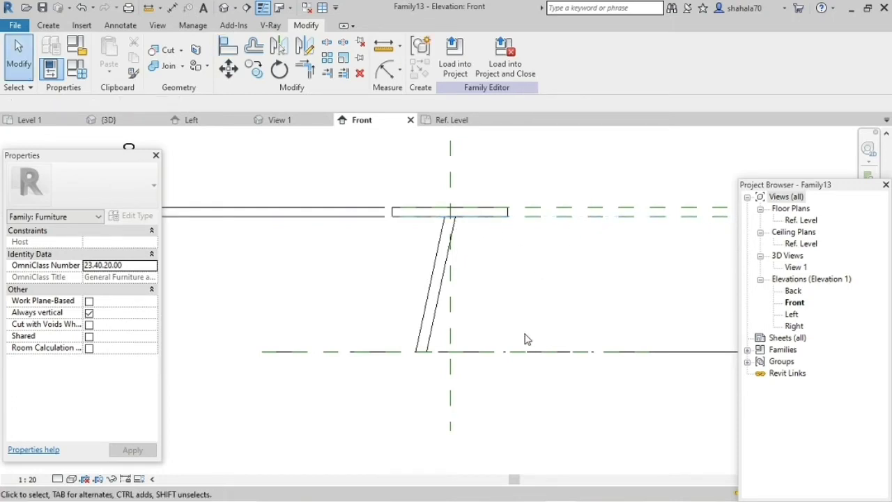
left_click(441, 301)
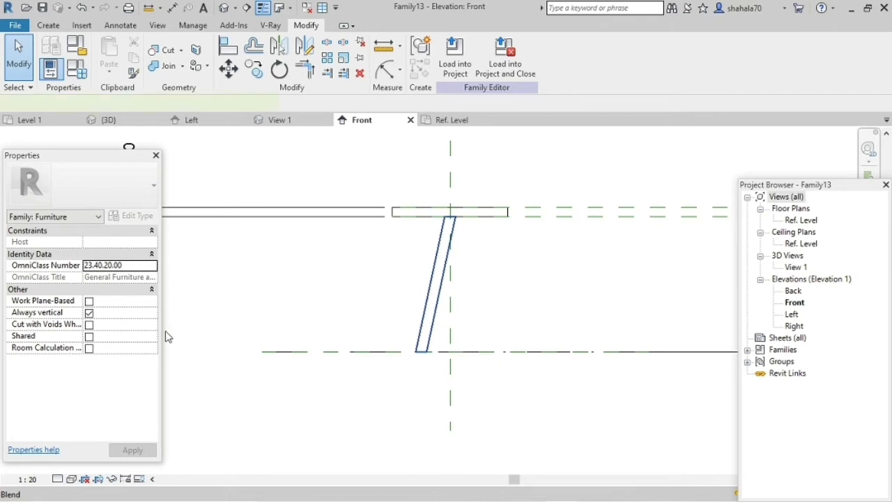
left_click(153, 324)
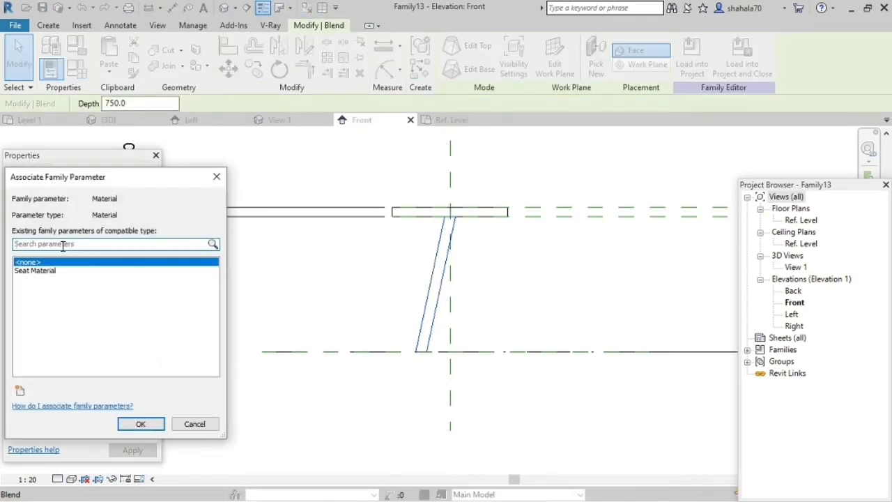
Step: Create a new Leg Material family parameter and link it to the leg's material
left_click(71, 247)
left_click(19, 390)
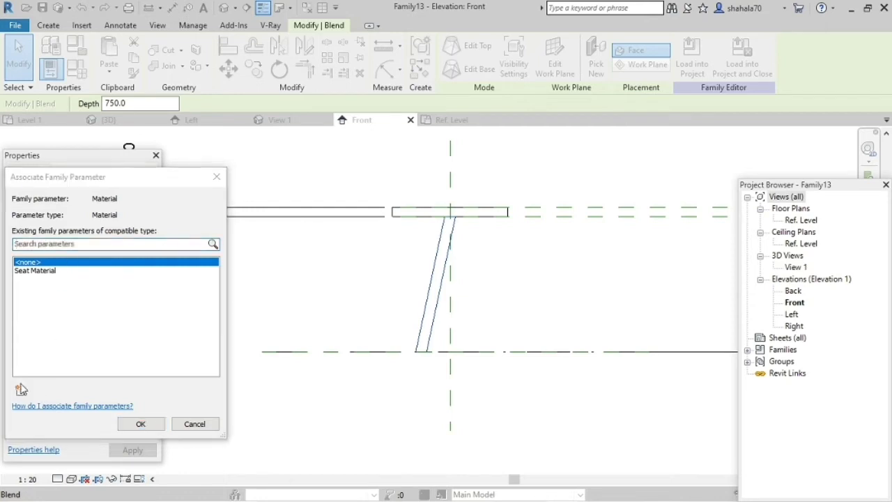
type("Leg Material")
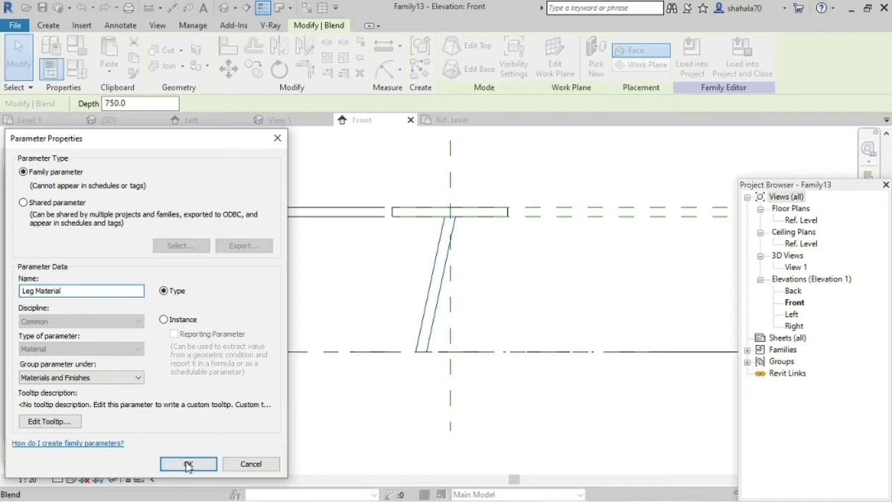
left_click(188, 463)
left_click(143, 424)
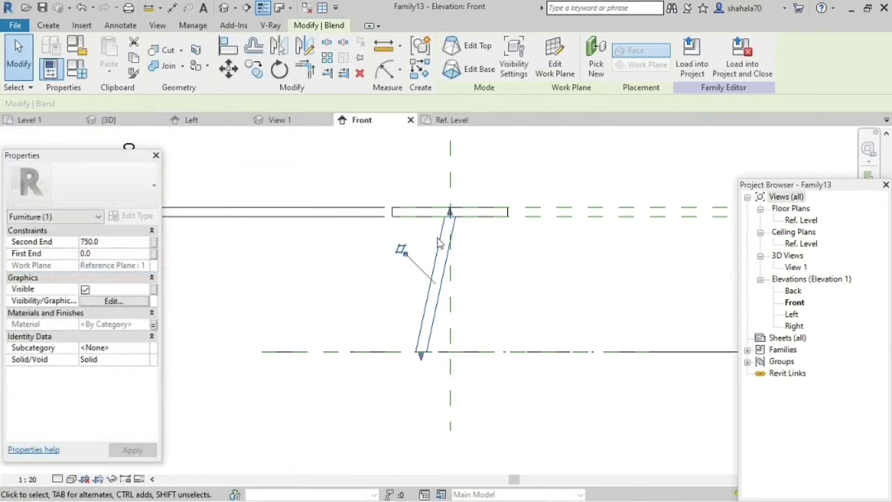
Step: Reselect the leg blend and switch to the Ref. Level floor plan
key("Escape")
scroll(467, 223, "up", 2)
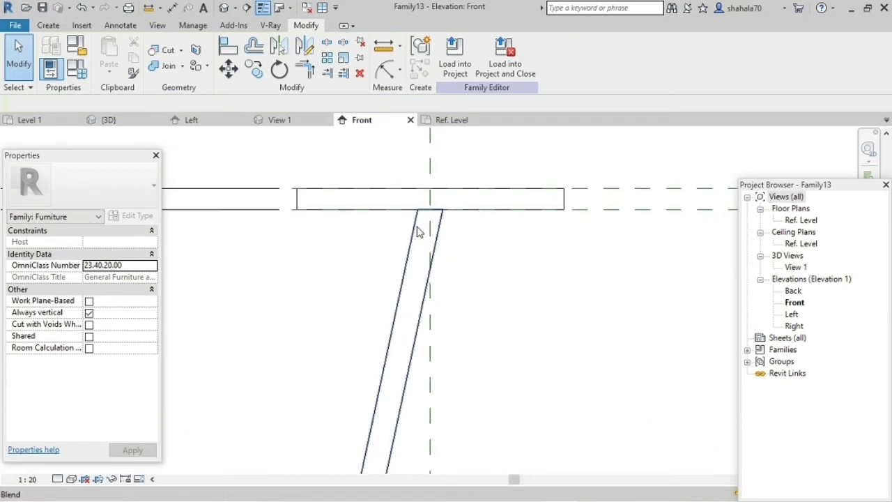
left_click(398, 279)
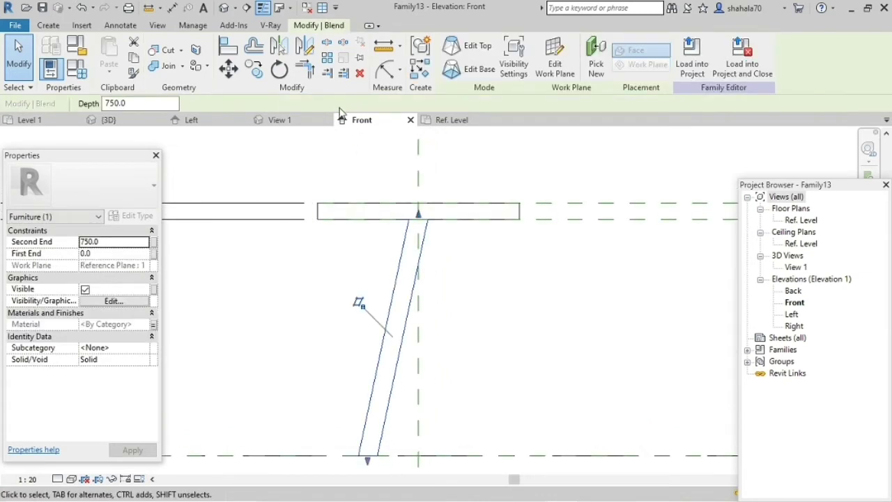
left_click(453, 120)
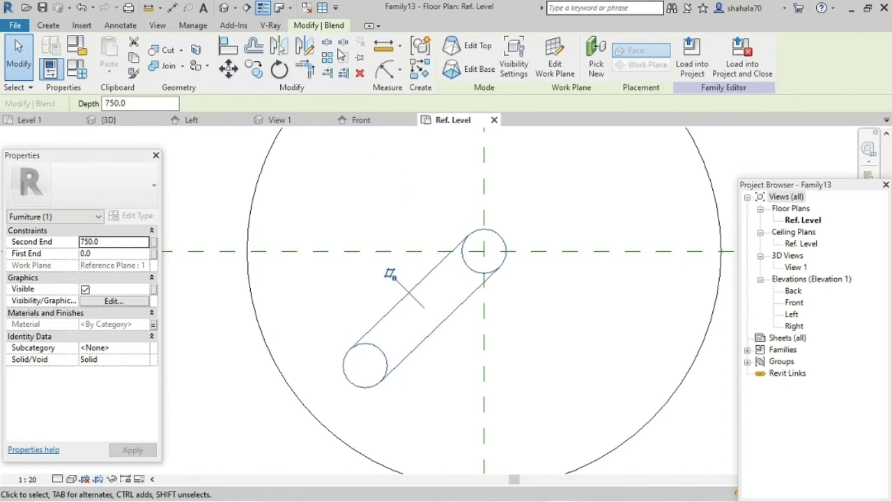
Step: Radially array the leg, 3 copies over 360° around the planes' intersection
left_click(279, 69)
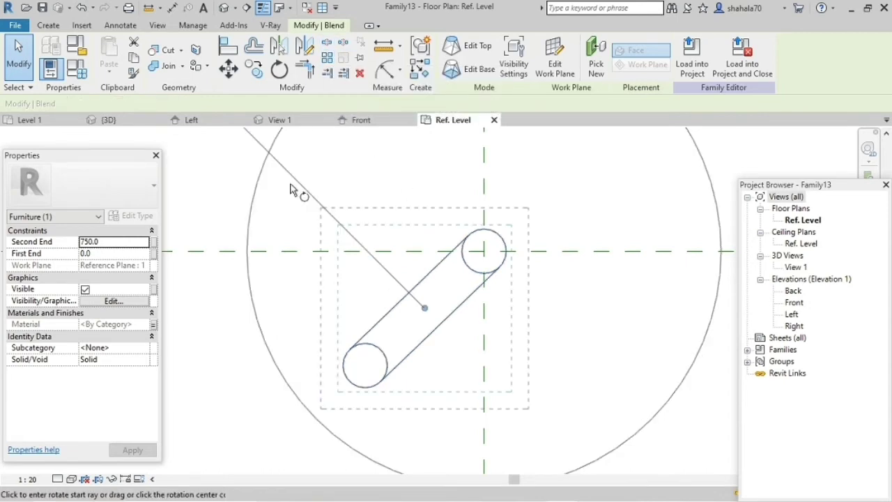
key("a")
key("r")
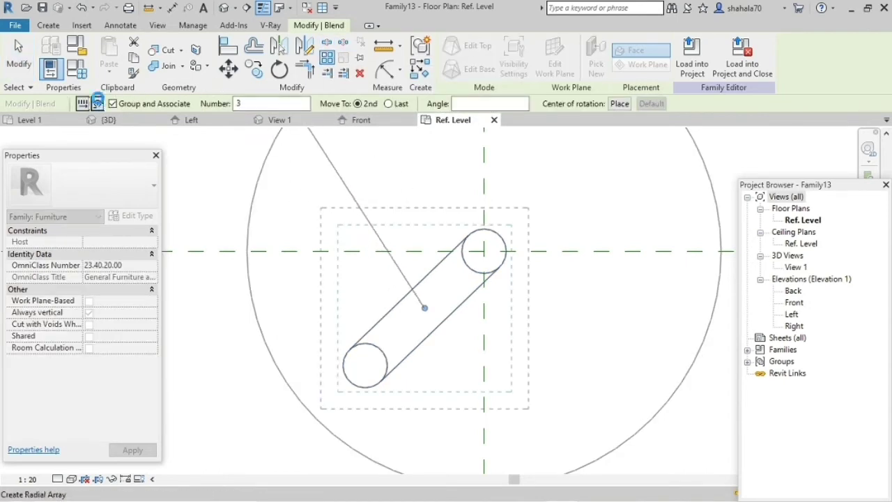
left_click(238, 103)
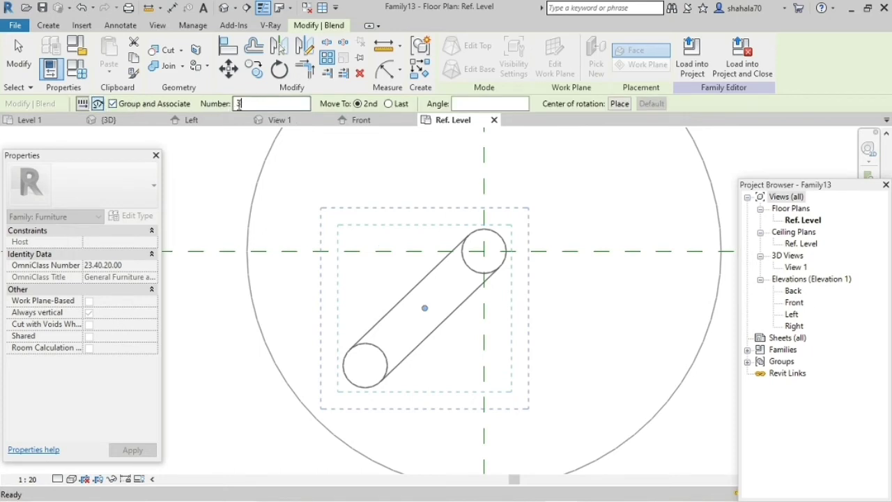
left_click_drag(239, 103, 227, 105)
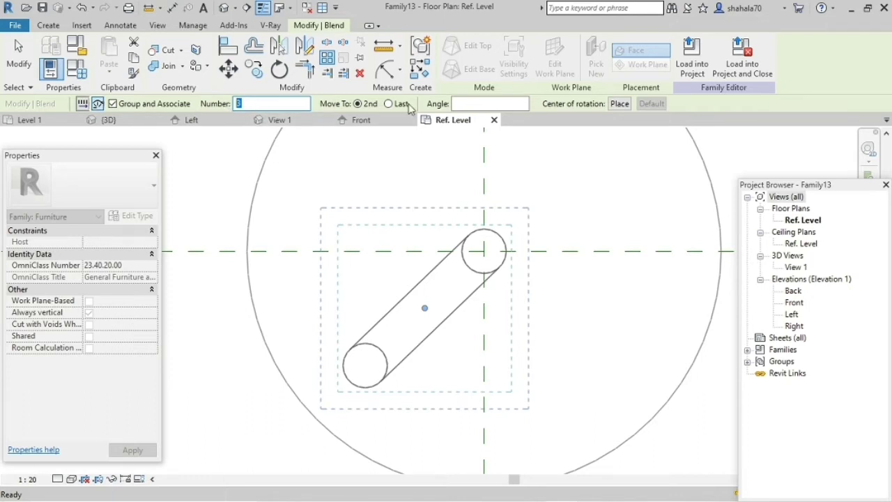
left_click(456, 103)
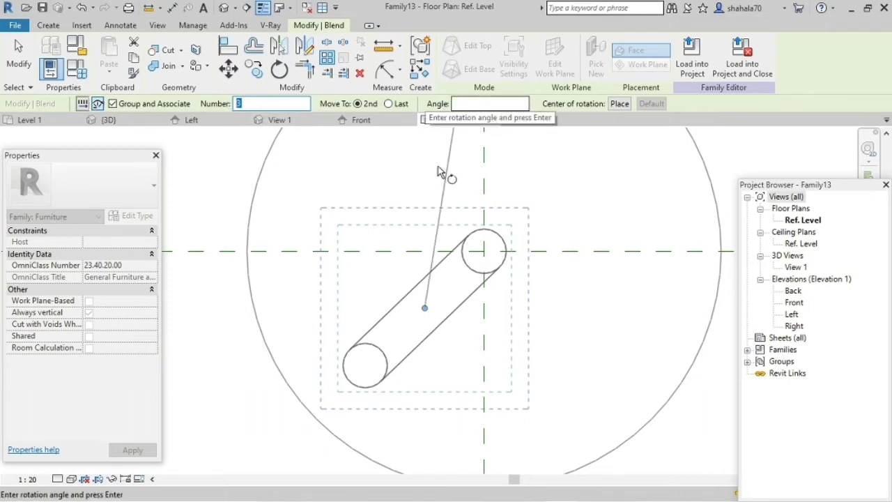
left_click_drag(425, 311, 480, 251)
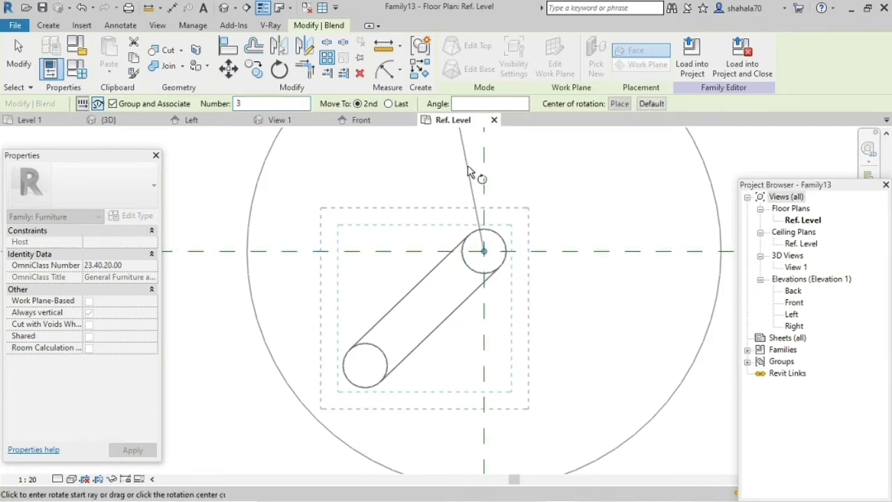
left_click(467, 103)
type("360")
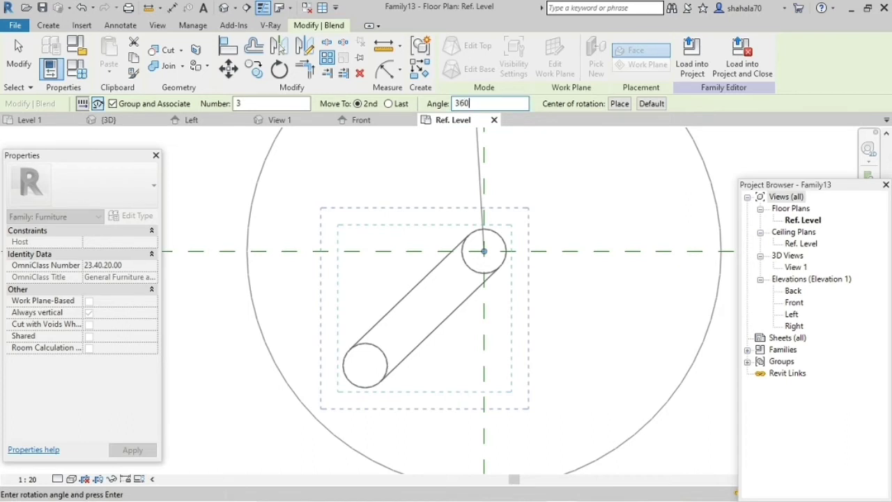
key("Return")
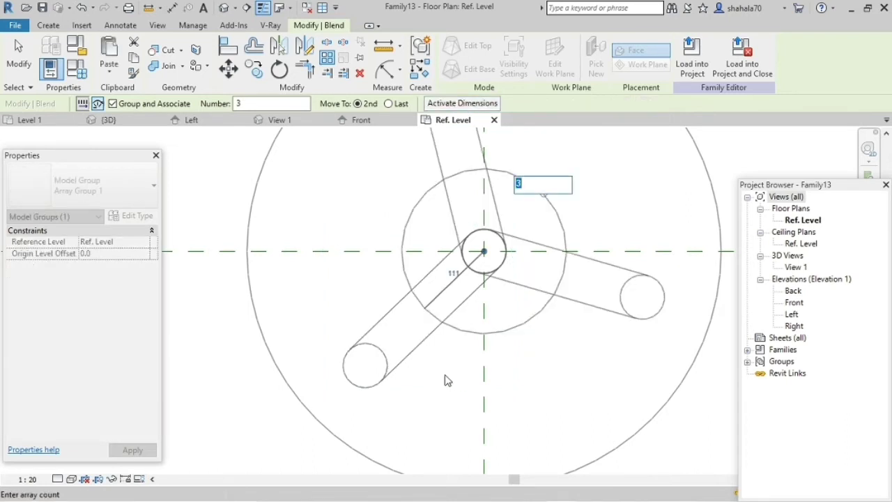
scroll(439, 373, "down", 2)
scroll(439, 373, "down", 1)
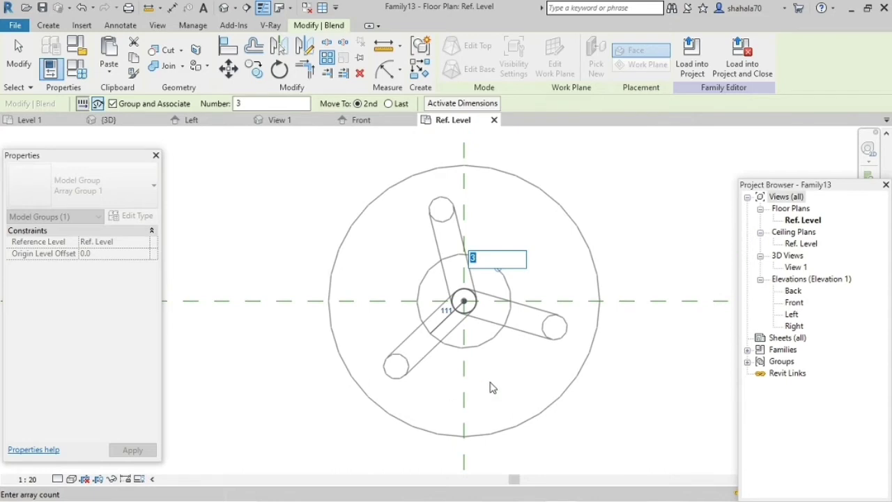
Step: Inspect the three arrayed legs beneath the seat in the Front elevation
mouse_move(360, 120)
left_click(376, 124)
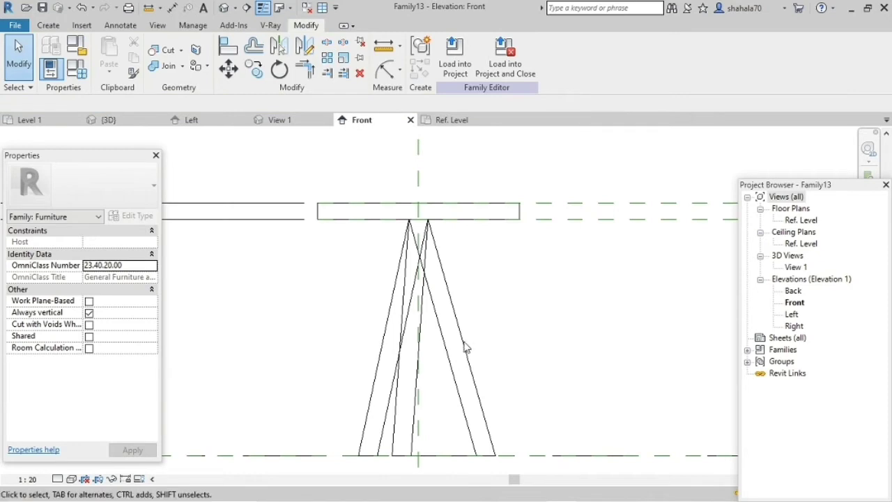
scroll(417, 240, "up", 1)
scroll(410, 230, "down", 2)
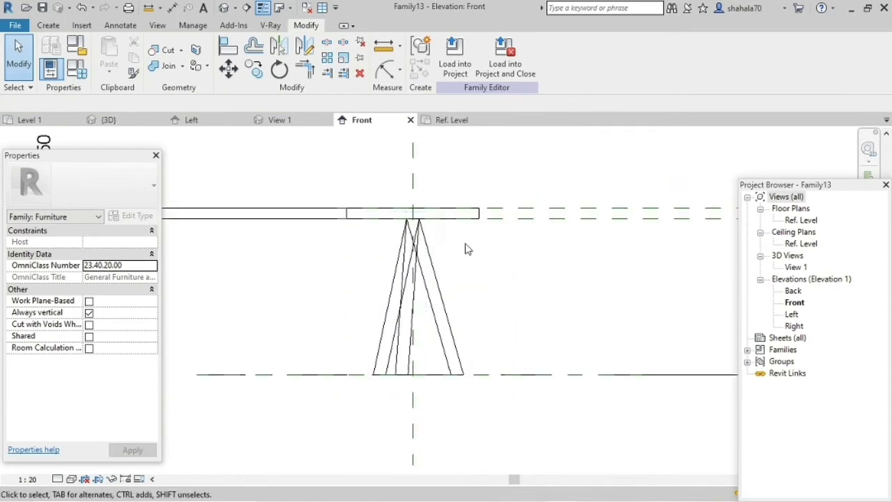
scroll(501, 240, "up", 2)
scroll(432, 322, "down", 1)
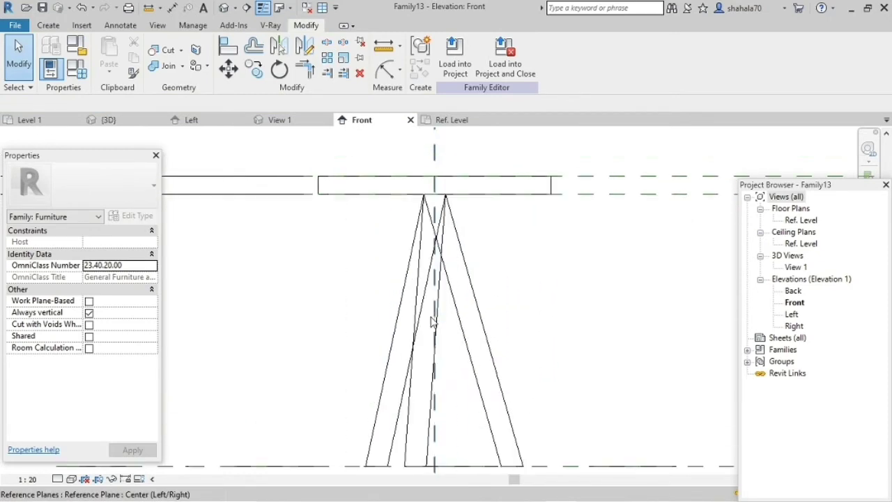
scroll(431, 321, "down", 2)
left_click(473, 365)
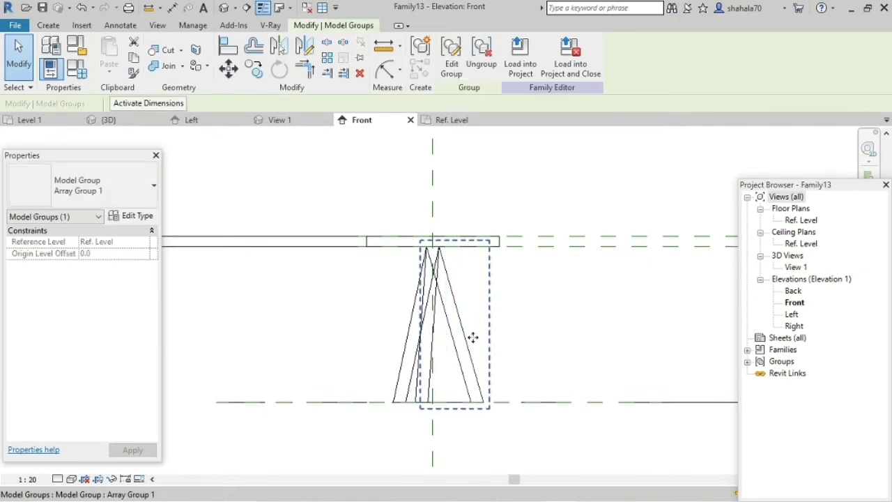
left_click(482, 63)
scroll(323, 305, "down", 2)
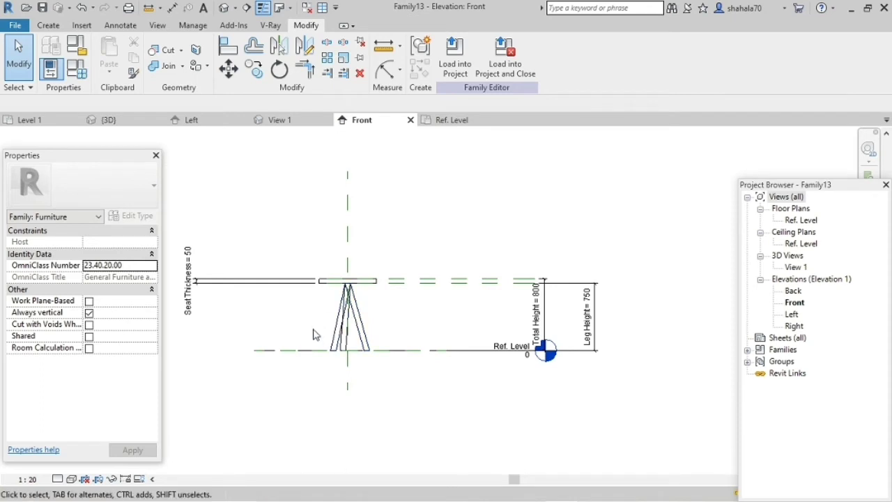
scroll(314, 331, "up", 2)
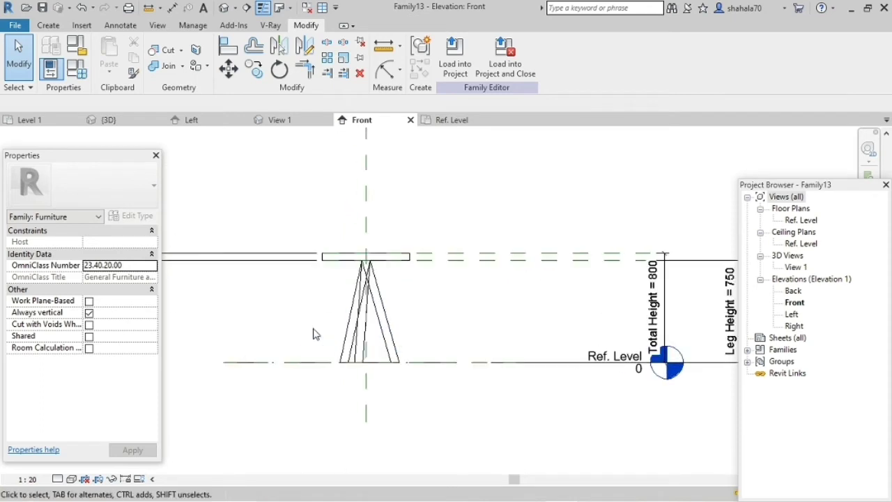
Step: Flex the stool with Leg Height 1000 and Total Height 1025, then inspect it
left_click(76, 68)
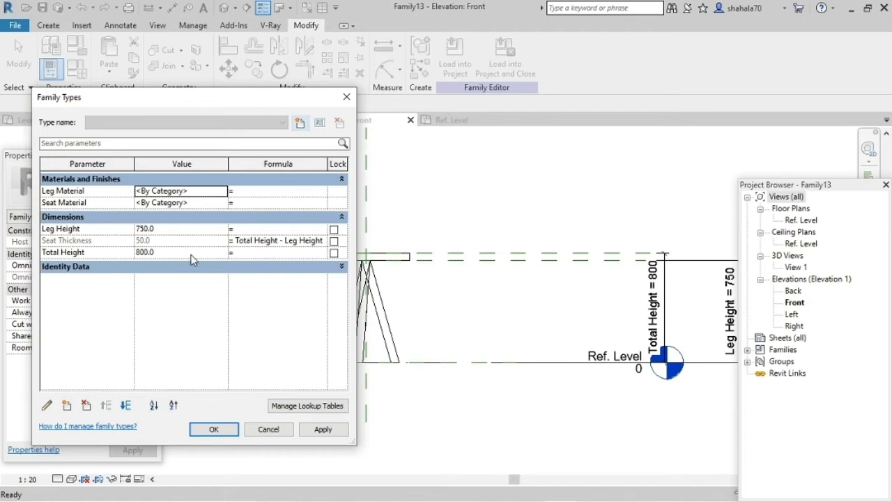
left_click(188, 230)
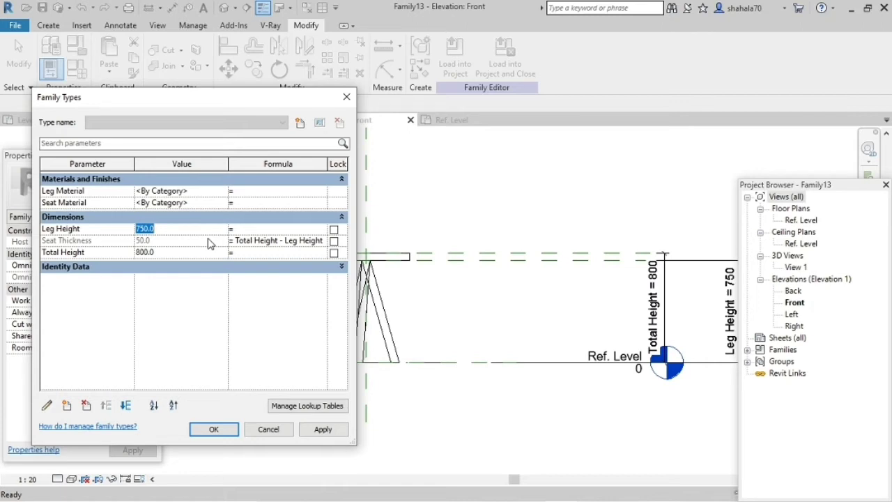
type("1000")
left_click(195, 256)
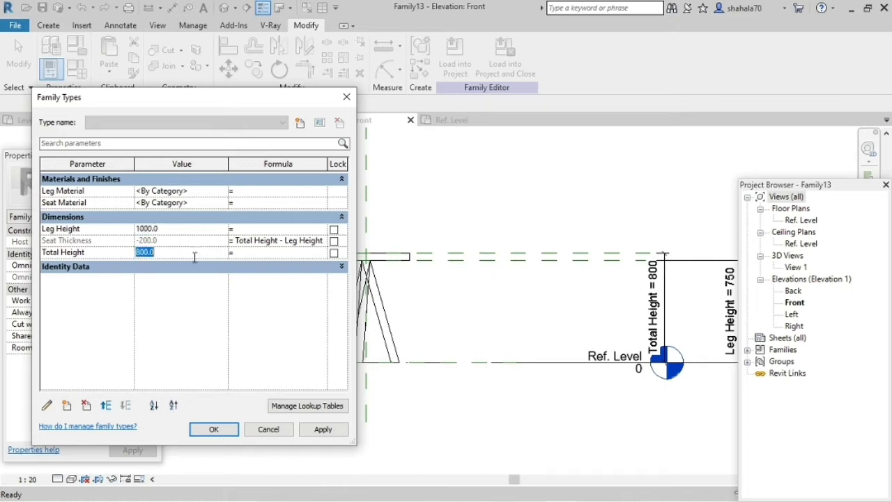
type("1025")
left_click(324, 430)
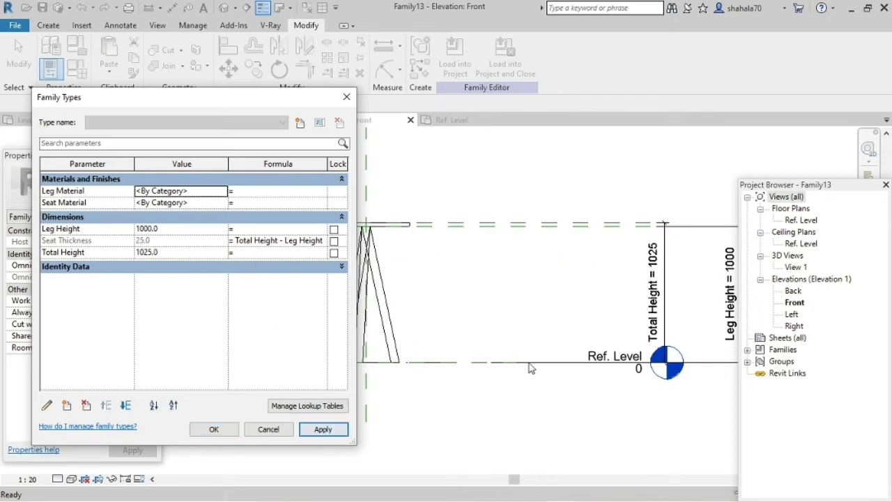
left_click(216, 432)
scroll(341, 240, "up", 2)
scroll(352, 231, "up", 1)
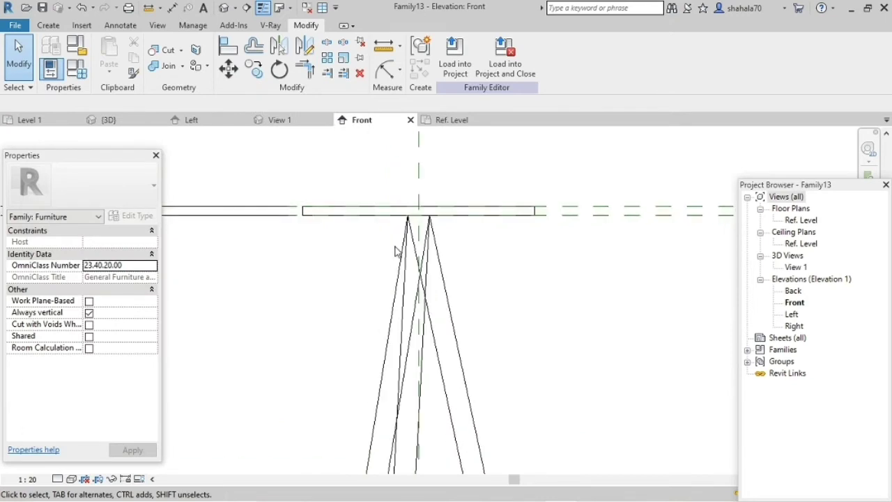
scroll(418, 292, "down", 2)
scroll(438, 319, "down", 2)
scroll(418, 307, "down", 1)
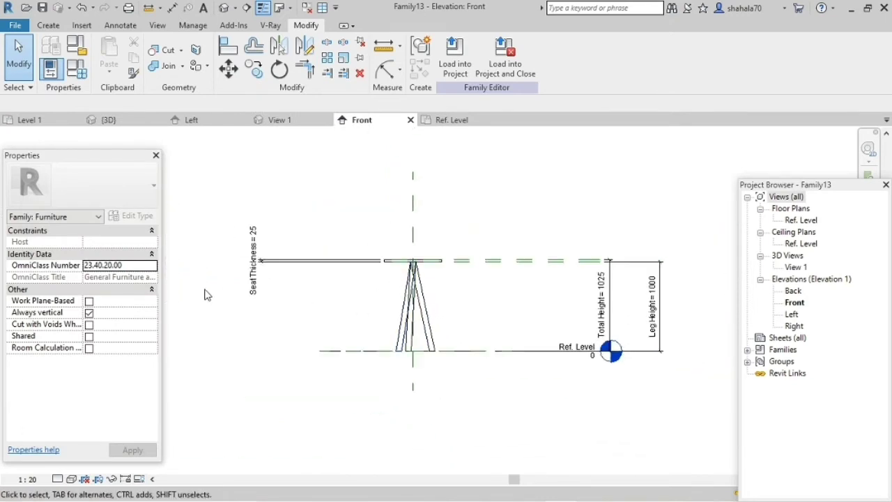
scroll(209, 292, "up", 2)
scroll(474, 253, "up", 1)
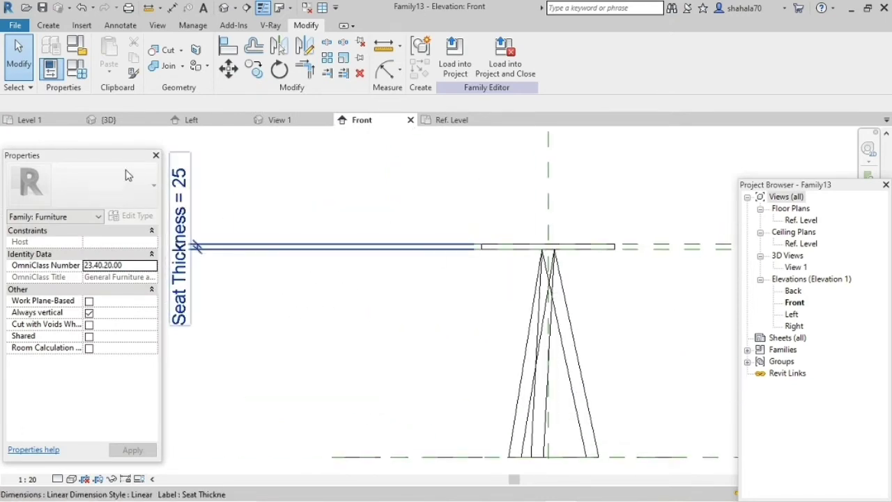
Step: Set Total Height back to 800 and apply a changed Leg Height
left_click(76, 68)
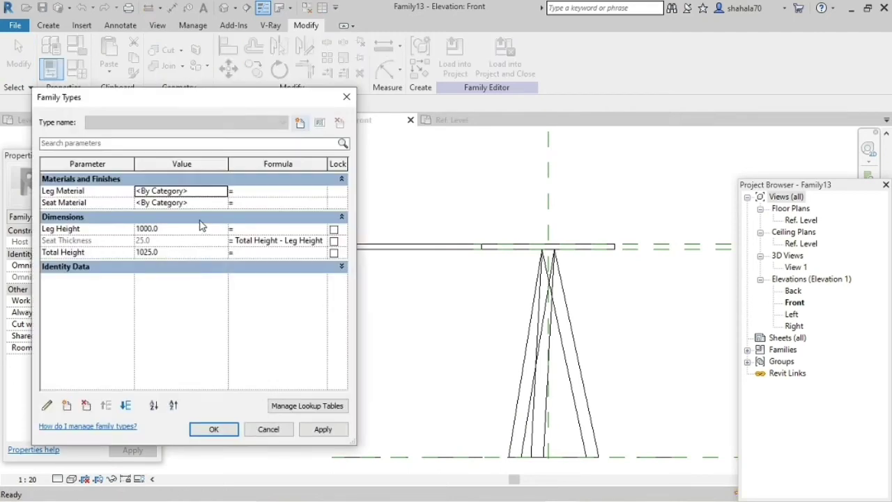
left_click(169, 252)
type("800")
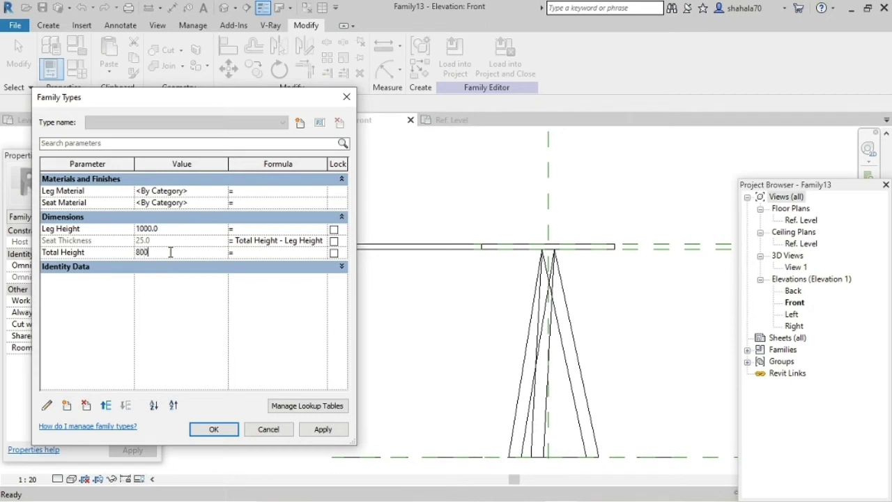
left_click(169, 230)
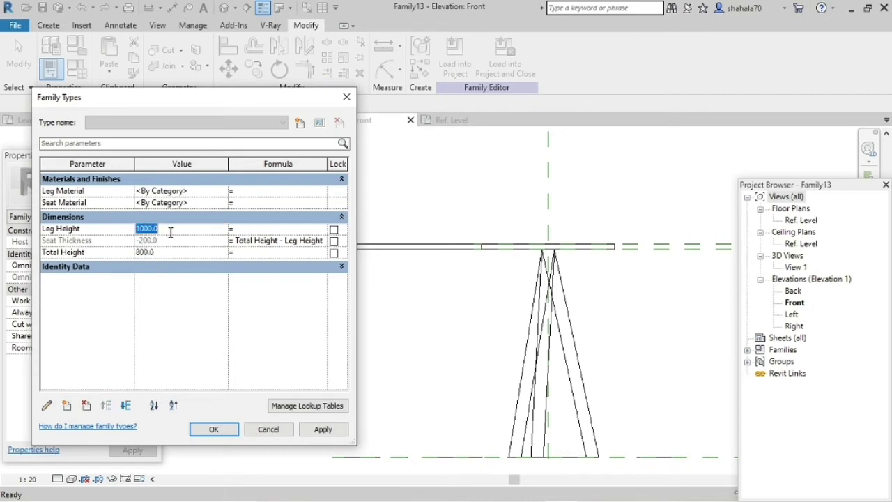
type("50")
left_click(331, 430)
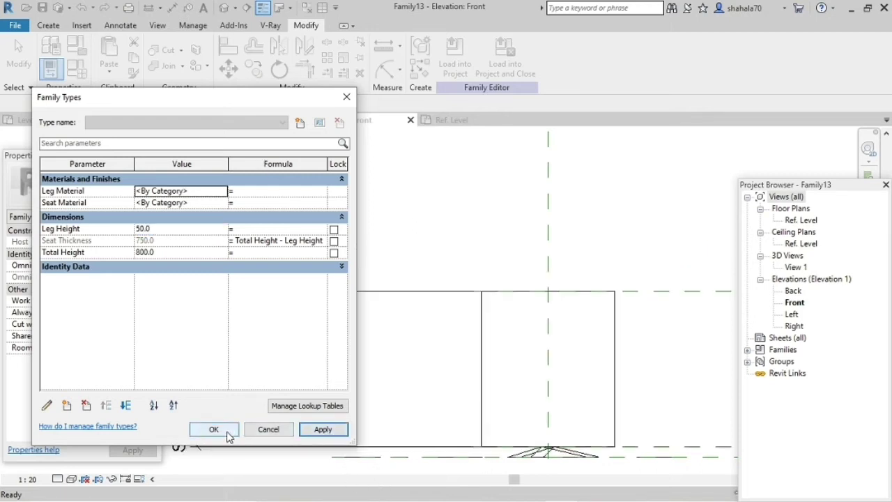
Step: Restore Leg Height to 750 and close Family Types
left_click(170, 233)
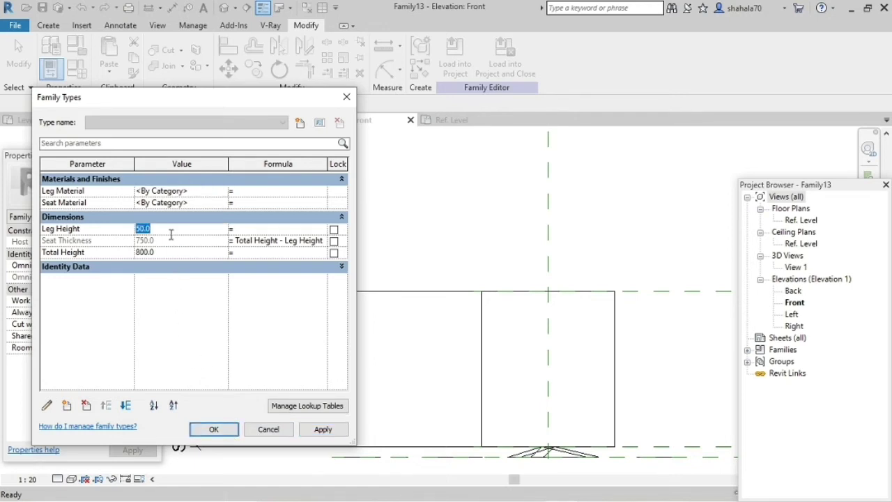
type("7")
left_click(322, 429)
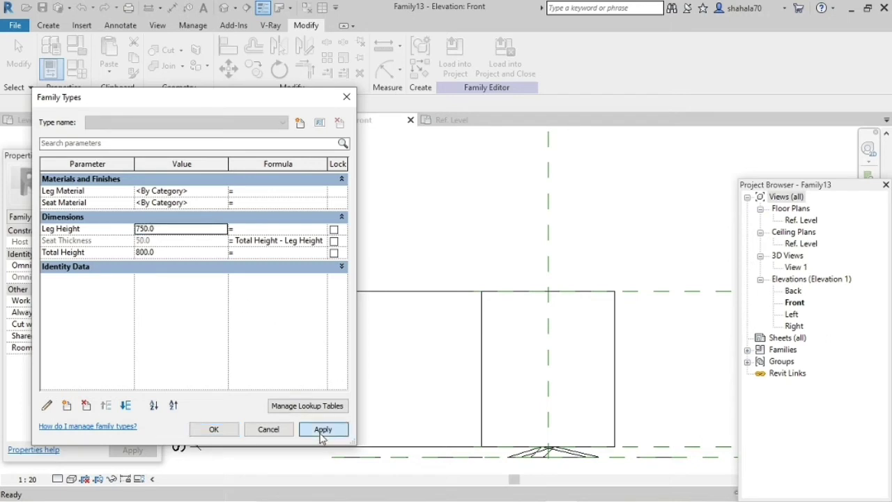
left_click(214, 429)
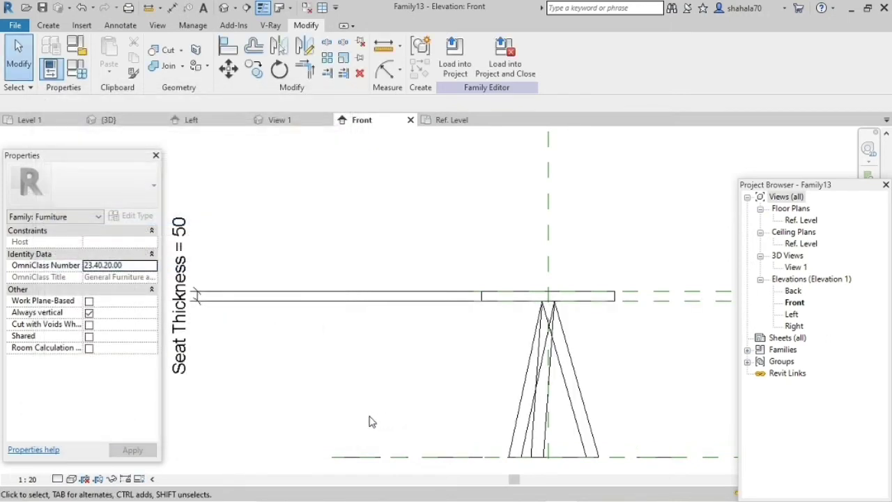
scroll(367, 420, "down", 3)
scroll(386, 412, "up", 1)
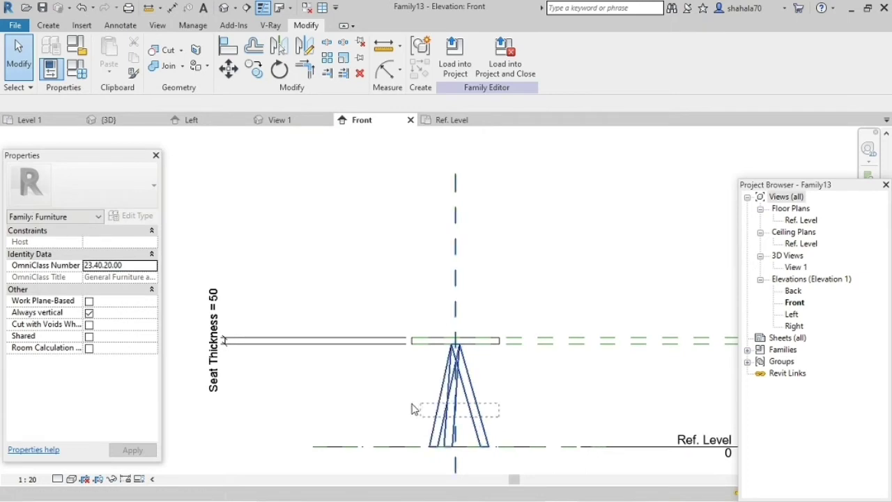
Step: Draw a horizontal reference plane in the Front view, 325 above Ref. Level
left_click_drag(496, 421, 411, 407)
scroll(448, 422, "up", 2)
scroll(451, 421, "down", 2)
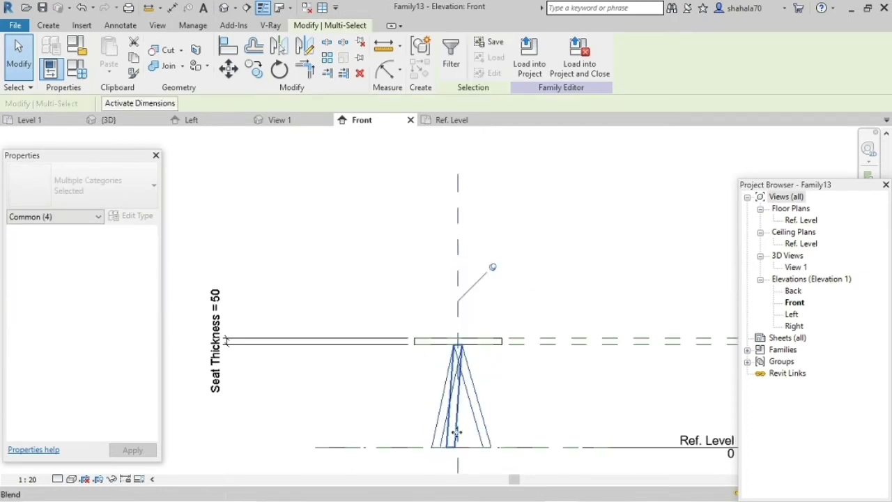
left_click(426, 372)
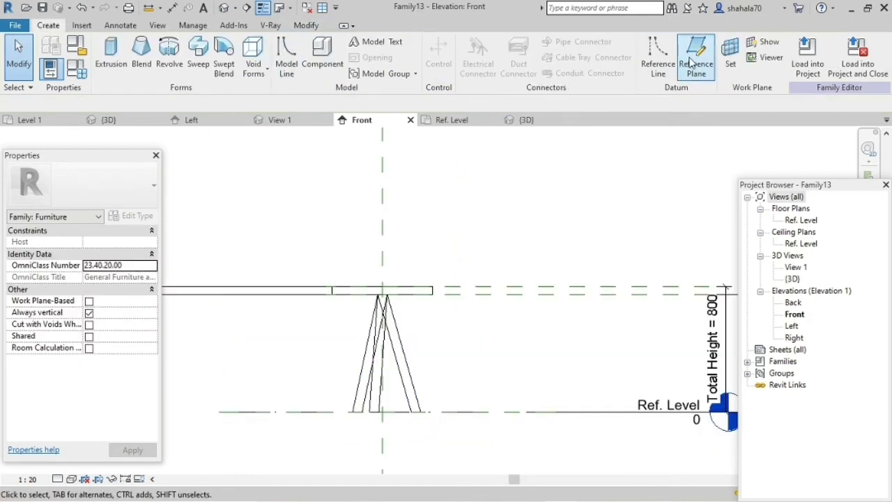
left_click(689, 63)
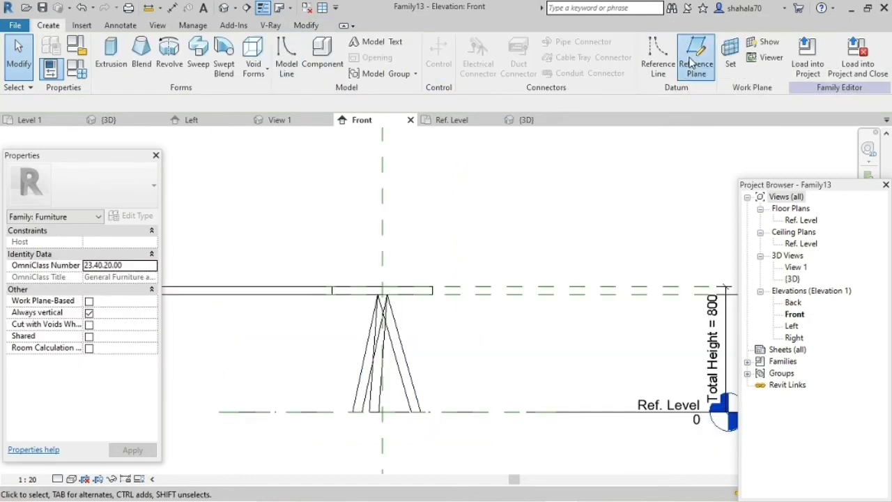
left_click(209, 360)
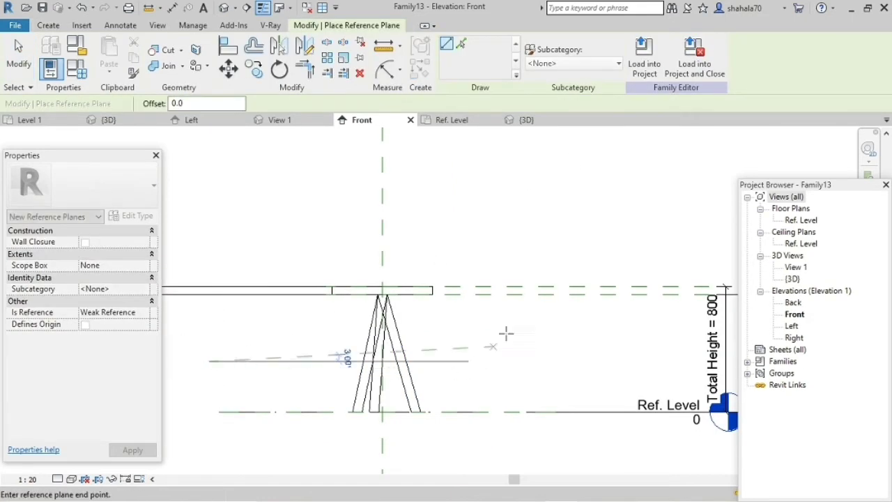
left_click(732, 361)
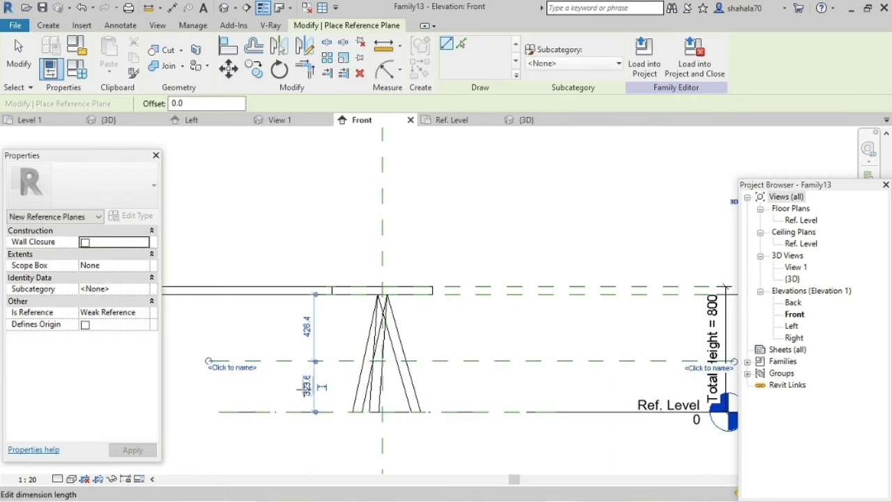
left_click(306, 385)
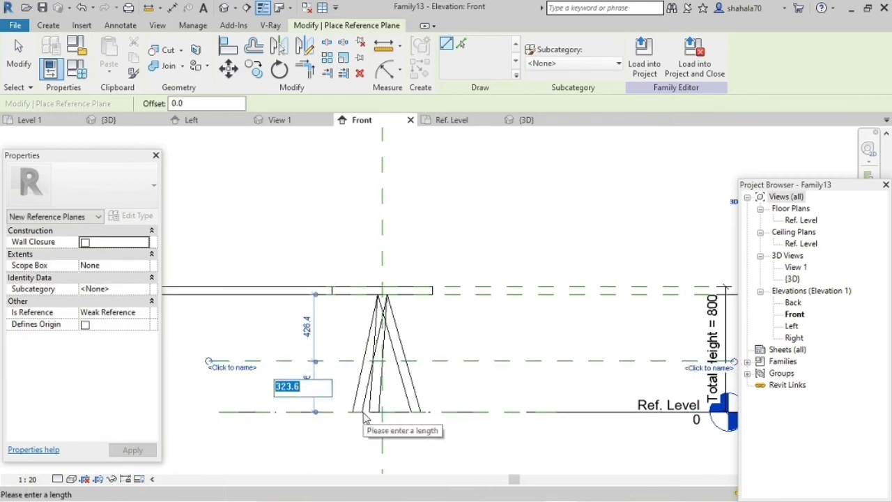
type("325")
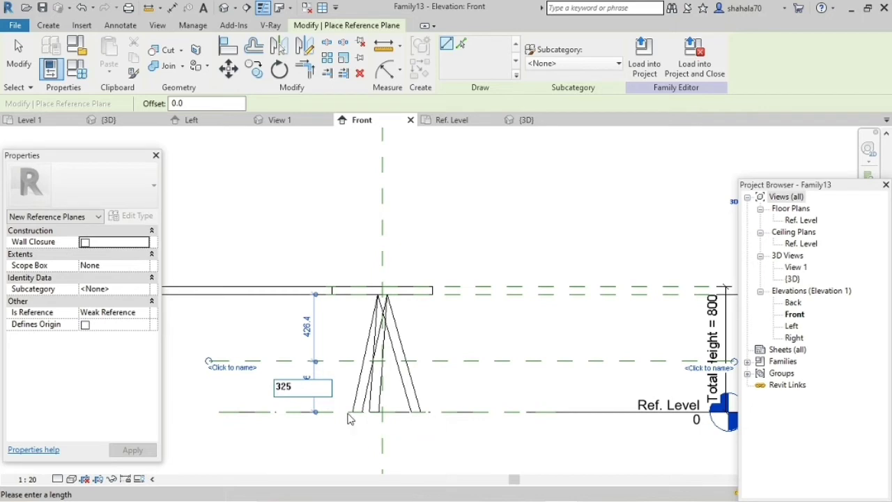
key("Return")
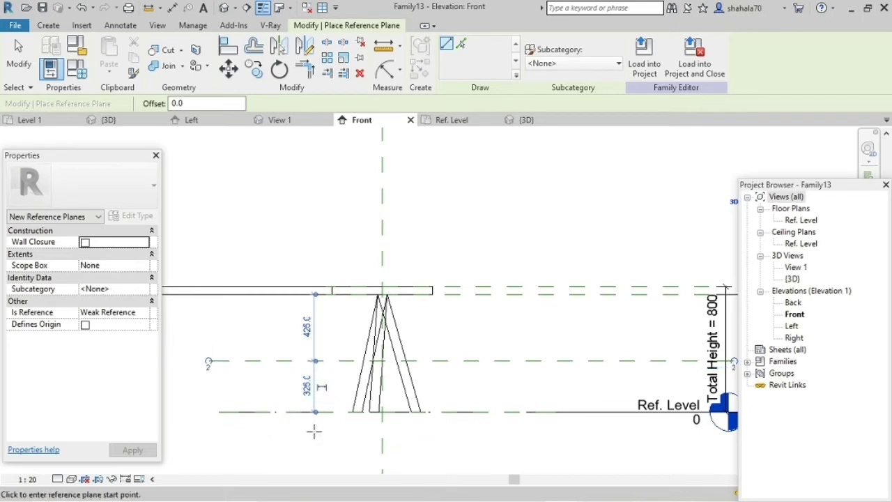
key("Escape")
left_click(451, 119)
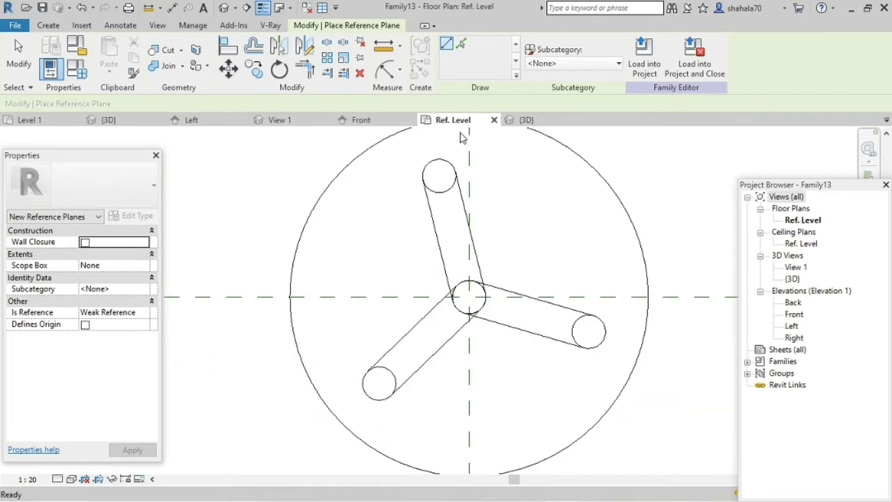
Step: Set the model-line work plane to Reference Plane : 2
left_click(48, 25)
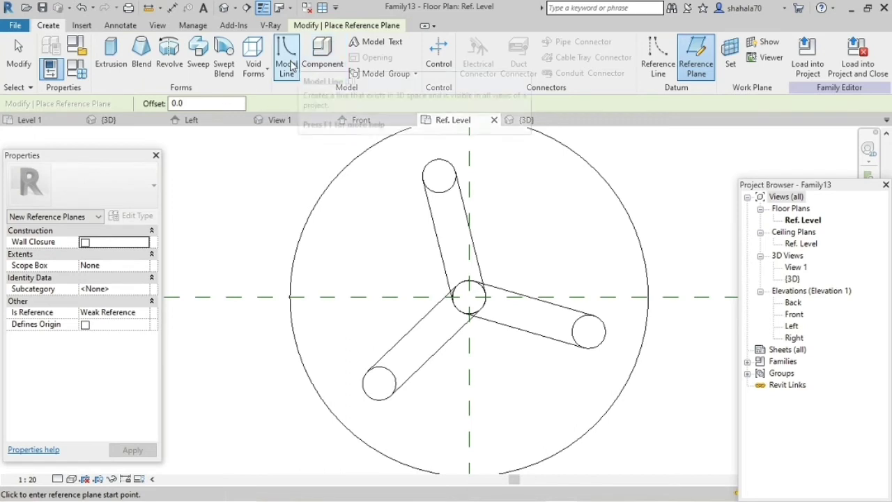
left_click(287, 63)
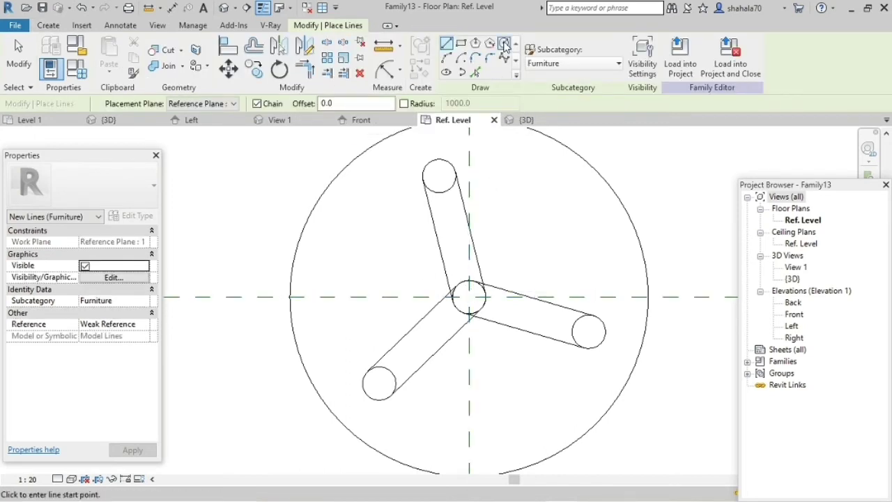
left_click(504, 43)
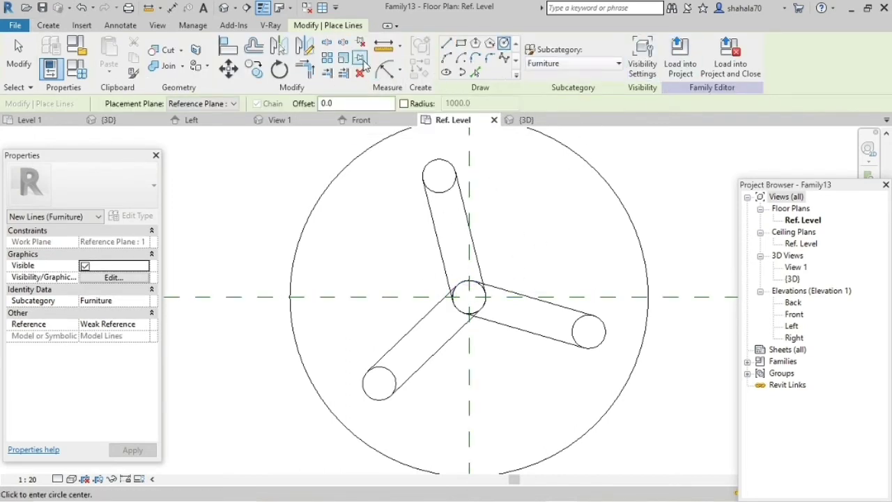
key("Escape")
key("Escape")
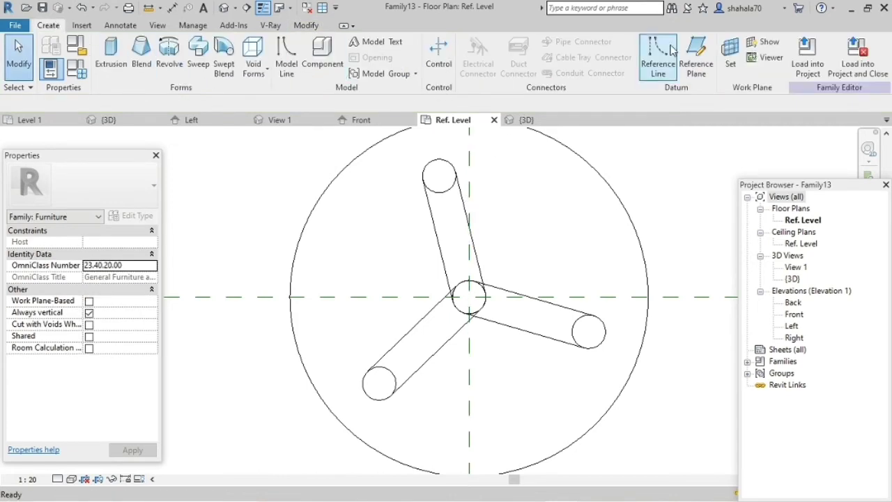
left_click(729, 51)
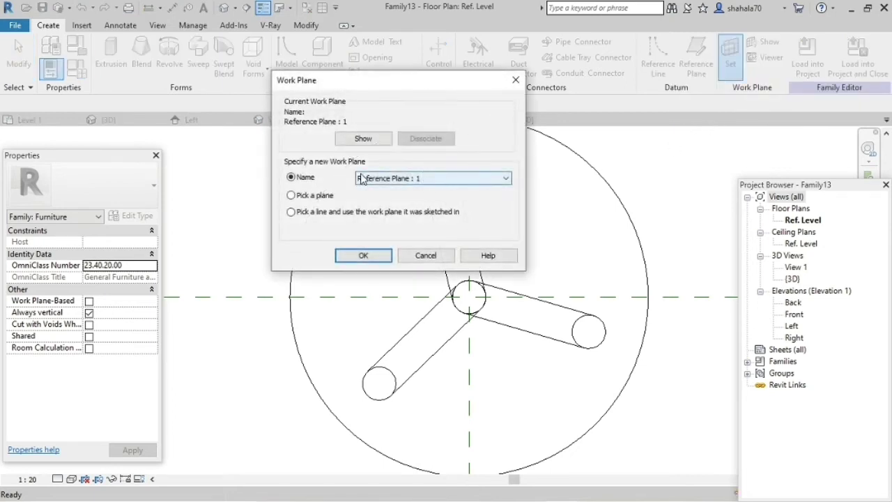
left_click(401, 179)
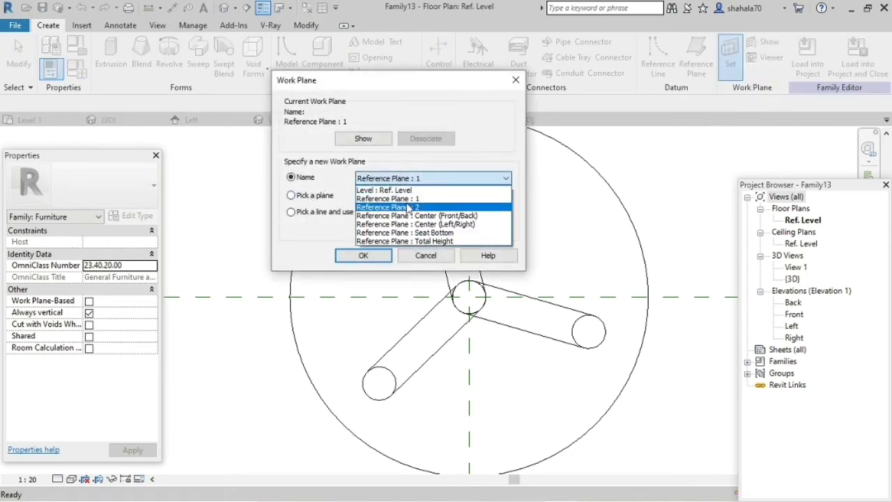
left_click(409, 208)
left_click(363, 255)
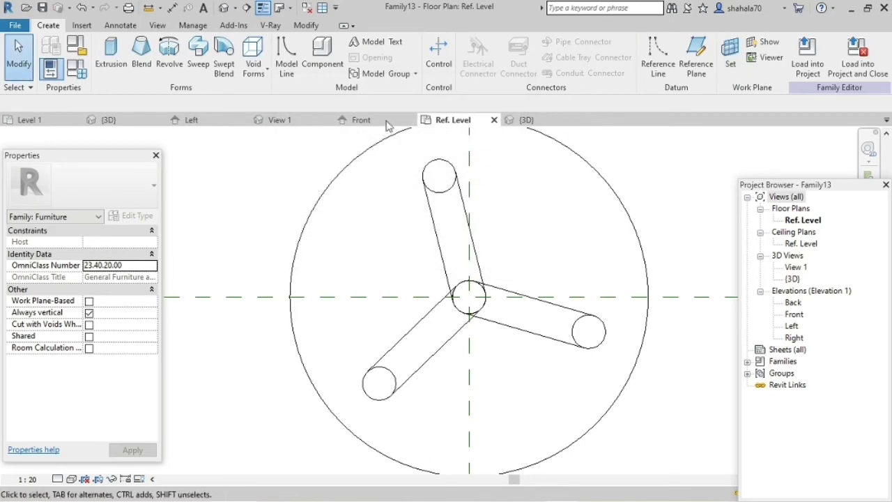
Step: Draw a circle model line centred on the plane intersection
left_click(286, 57)
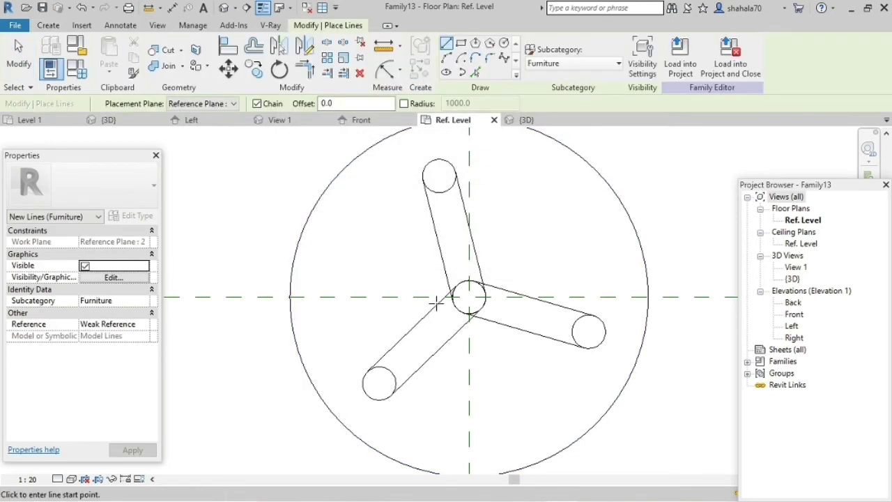
left_click(468, 296)
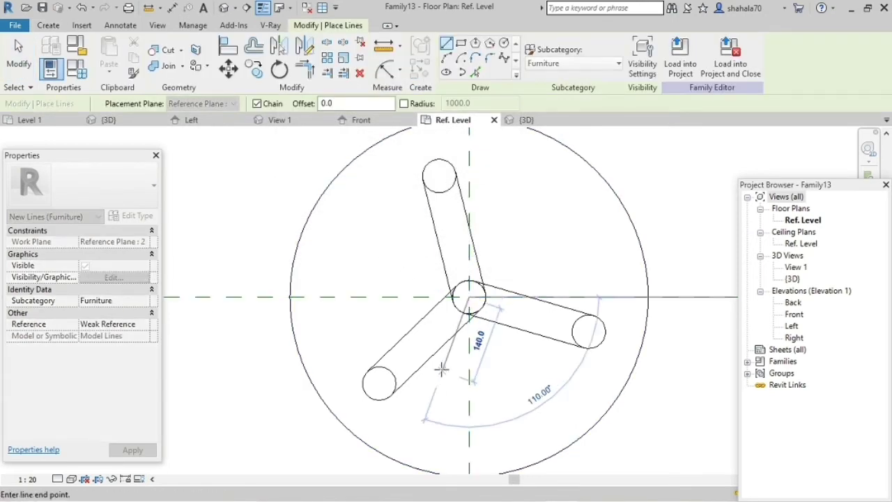
left_click(503, 43)
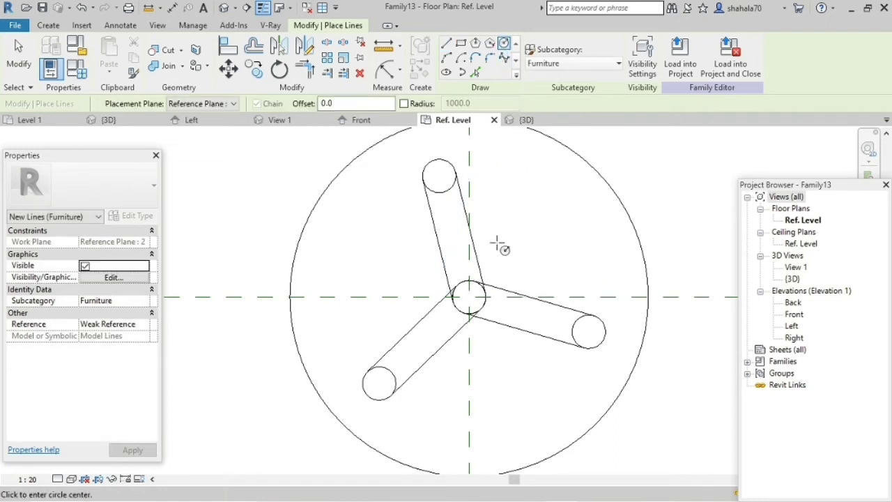
left_click(469, 296)
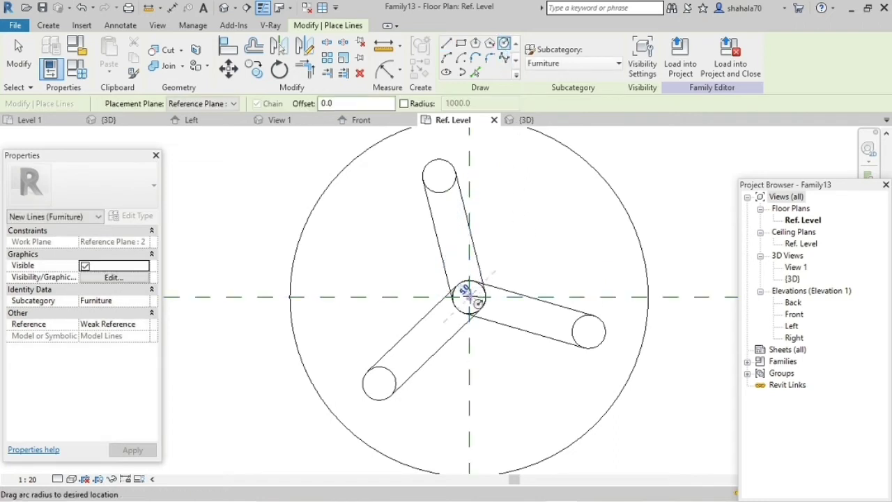
left_click(396, 339)
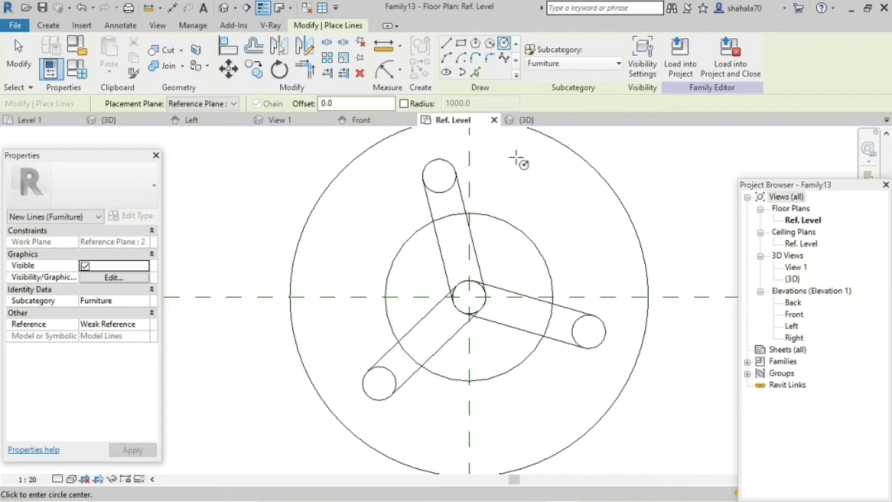
key("Escape")
key("Escape")
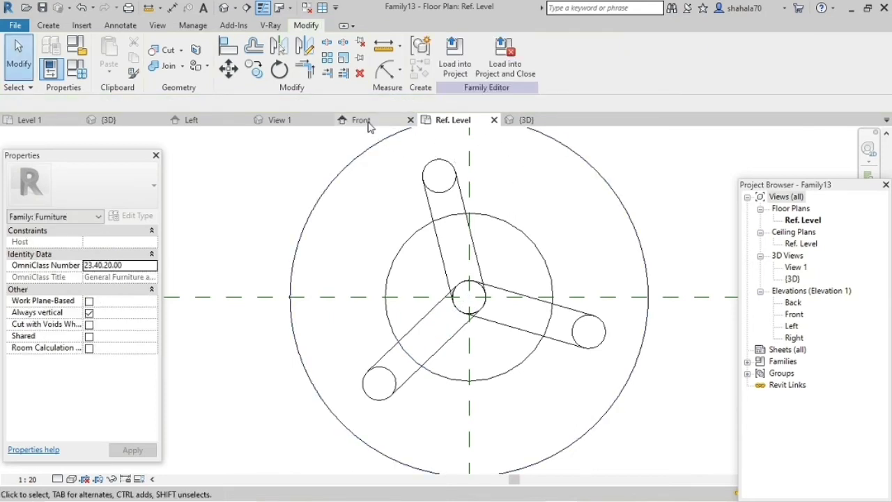
Step: In the 3D view, set the footrest circle's radius to 160
left_click(367, 121)
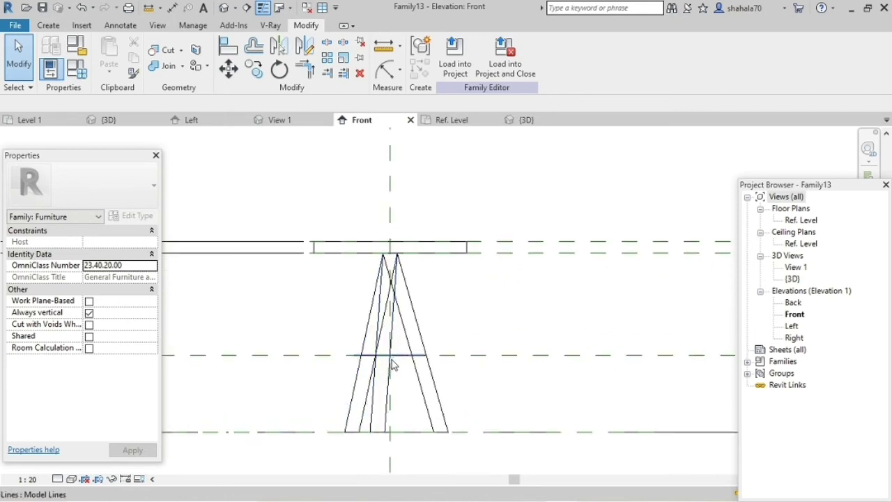
left_click(519, 120)
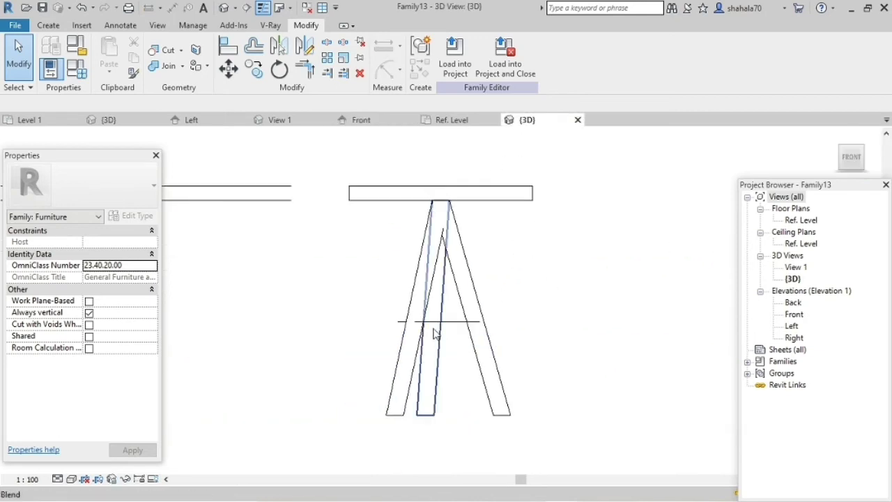
scroll(432, 324, "up", 3)
left_click(503, 322)
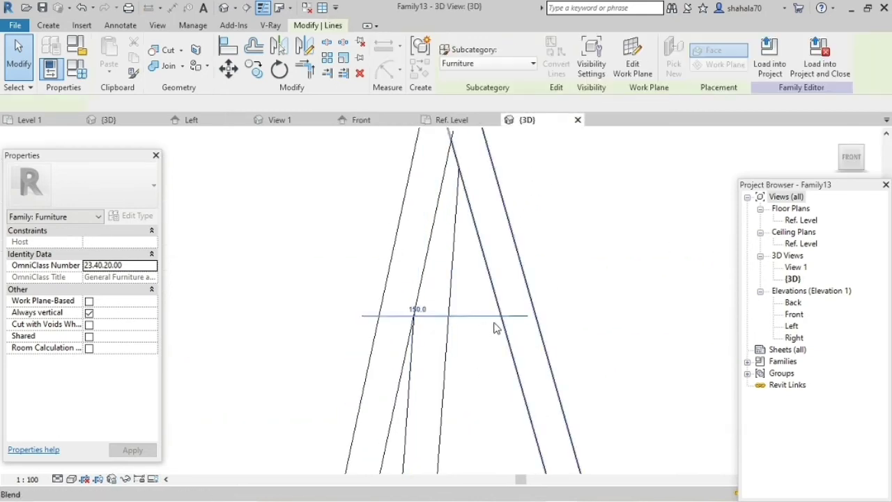
scroll(494, 324, "down", 2)
left_click(438, 312)
type("160")
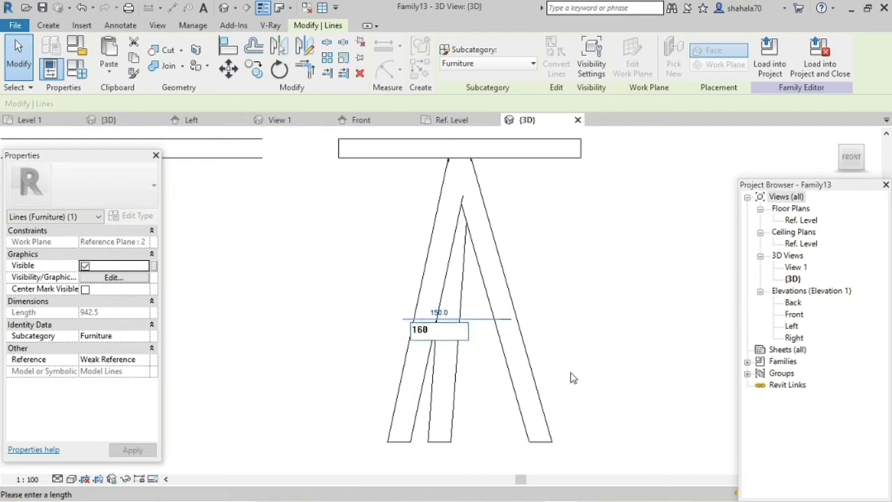
key("Return")
scroll(604, 350, "down", 1)
Step: Orbit the 3D view to a perspective showing seat, three legs and footrest ring
left_click(612, 329)
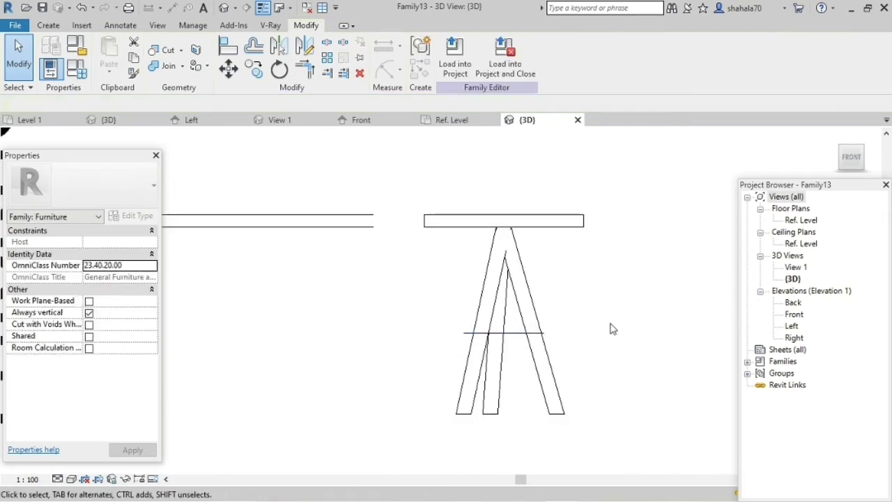
mouse_move(610, 331)
middle_mouse_down("shift")
mouse_move(495, 441)
mouse_move(547, 426)
mouse_move(647, 422)
mouse_move(623, 402)
mouse_move(368, 404)
mouse_move(286, 346)
mouse_move(379, 418)
middle_mouse_up("shift")
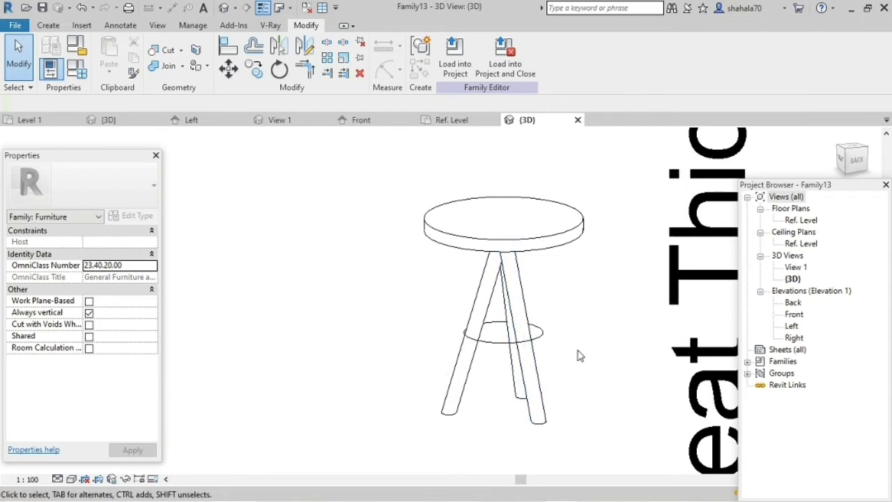
mouse_move(579, 390)
middle_mouse_down("shift")
mouse_move(478, 471)
mouse_move(349, 374)
mouse_move(522, 436)
mouse_move(629, 412)
mouse_move(462, 425)
mouse_move(376, 398)
mouse_move(407, 418)
middle_mouse_up("shift")
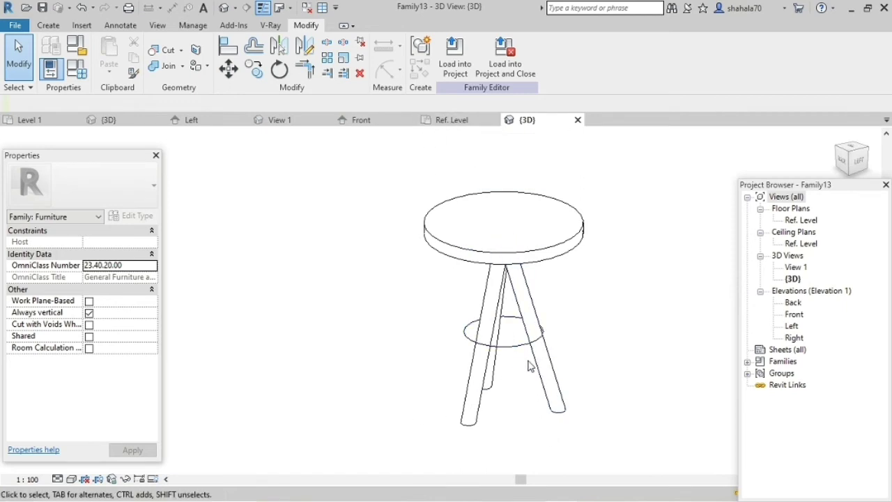
Step: Change the footrest ring circle's radius dimension from 160 to 161
left_click(517, 349)
scroll(518, 377, "up", 2)
scroll(517, 377, "up", 2)
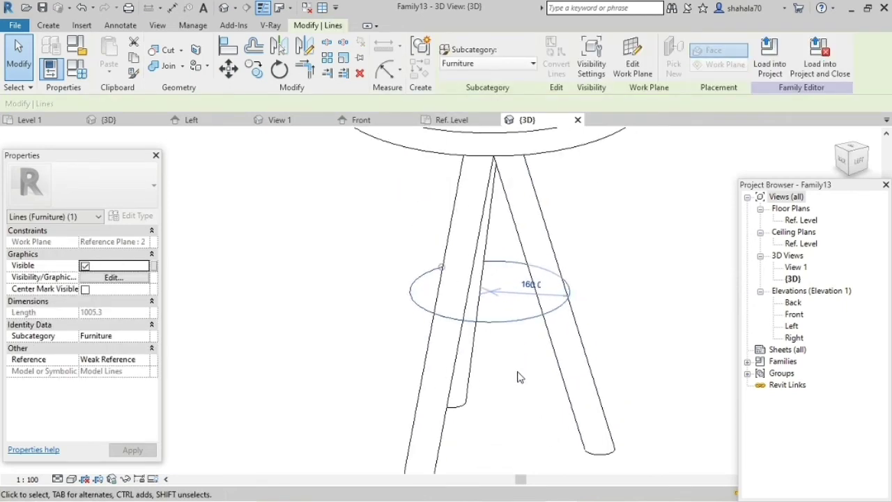
left_click(528, 365)
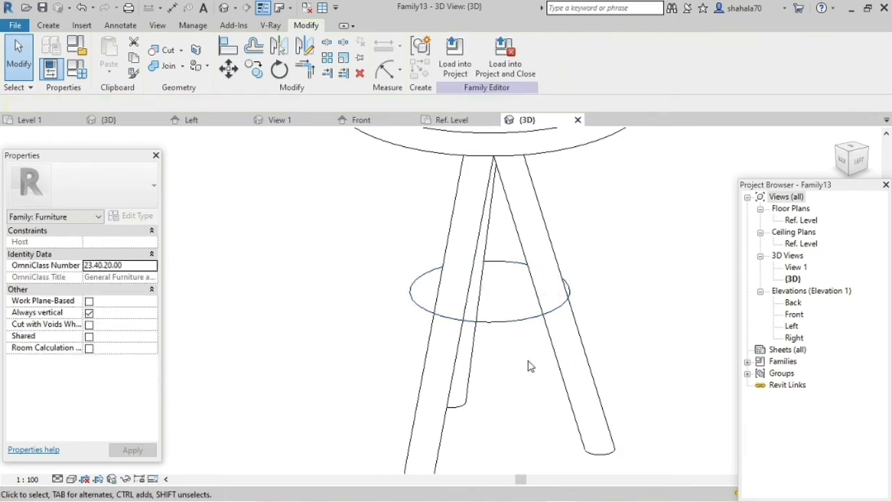
left_click(510, 322)
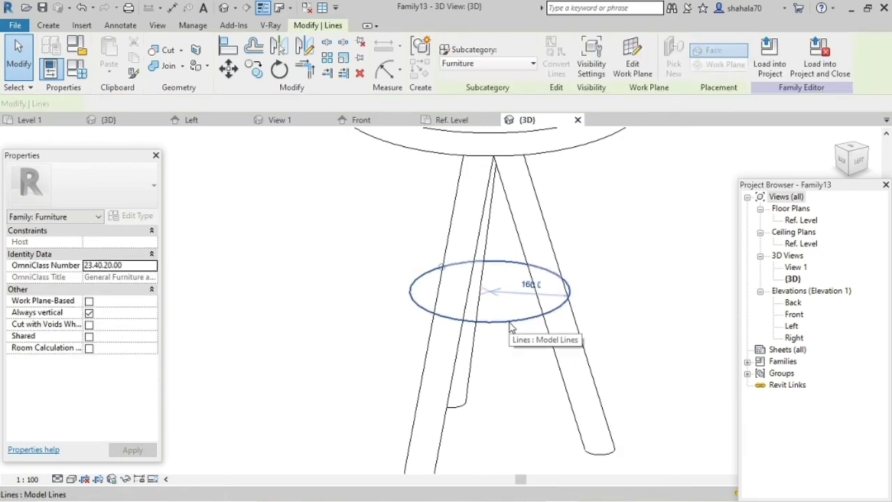
left_click(531, 285)
type("161")
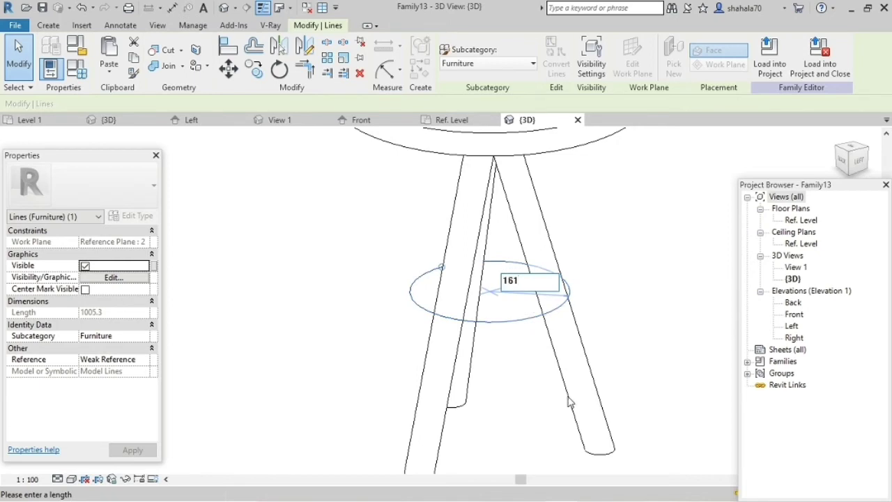
key("Return")
Step: Orbit the stool, check the detail level and visual style options, then return to Ref. Level
middle_click_drag(521, 406, 527, 412)
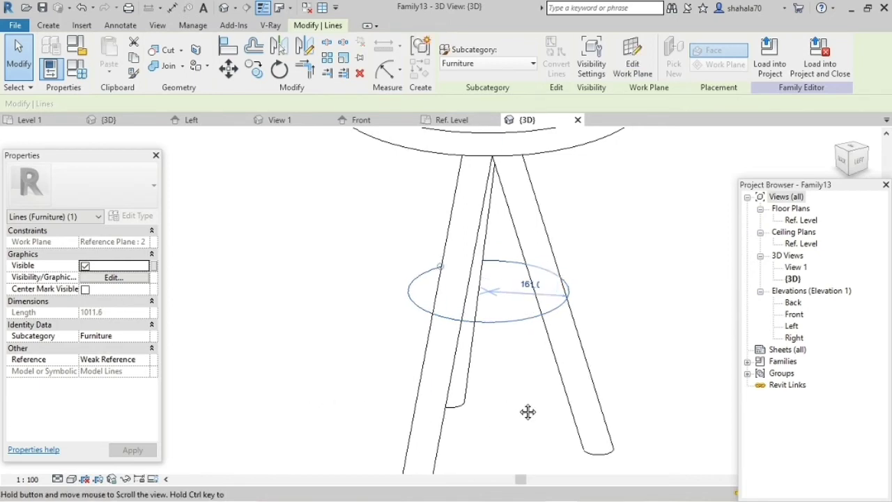
mouse_move(330, 285)
middle_mouse_down("shift")
mouse_move(484, 324)
mouse_move(584, 423)
mouse_move(532, 443)
mouse_move(359, 446)
middle_mouse_up("shift")
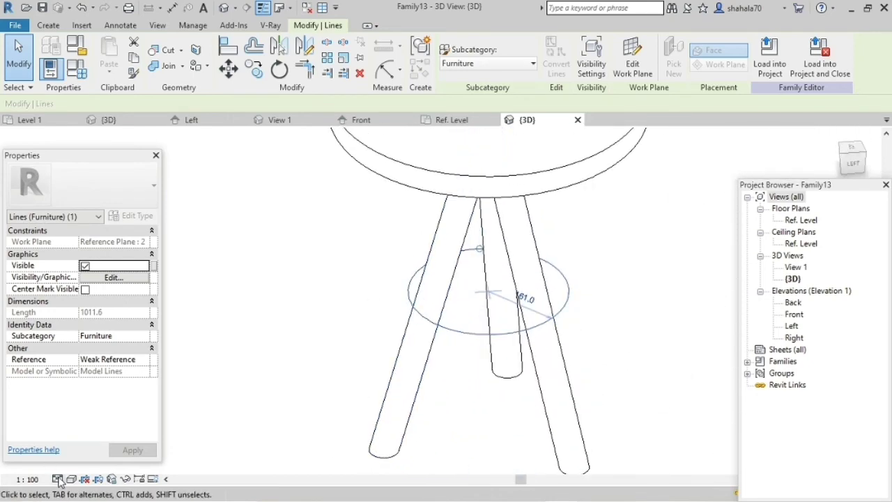
left_click(57, 479)
key("Escape")
key("Escape")
left_click(71, 478)
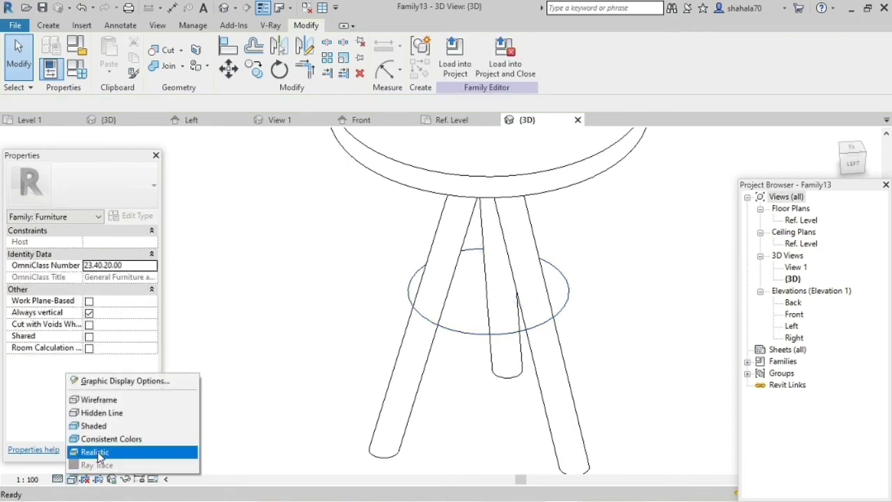
left_click(101, 413)
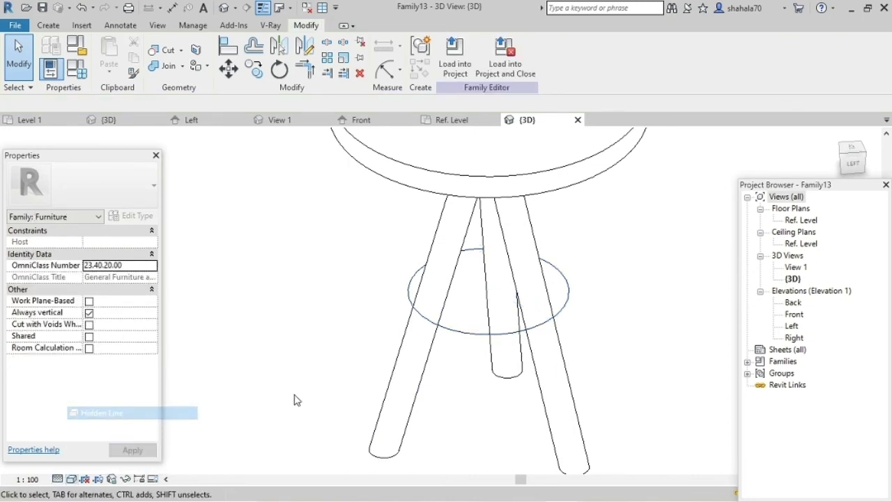
left_click(212, 324)
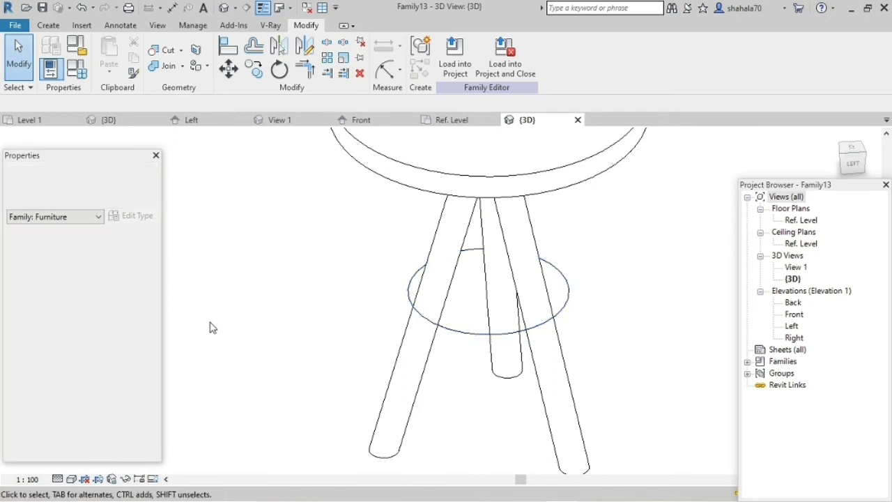
left_click(439, 122)
Step: Zoom in on the Ref. Level plan and check the footrest circle between the legs
scroll(526, 251, "up", 2)
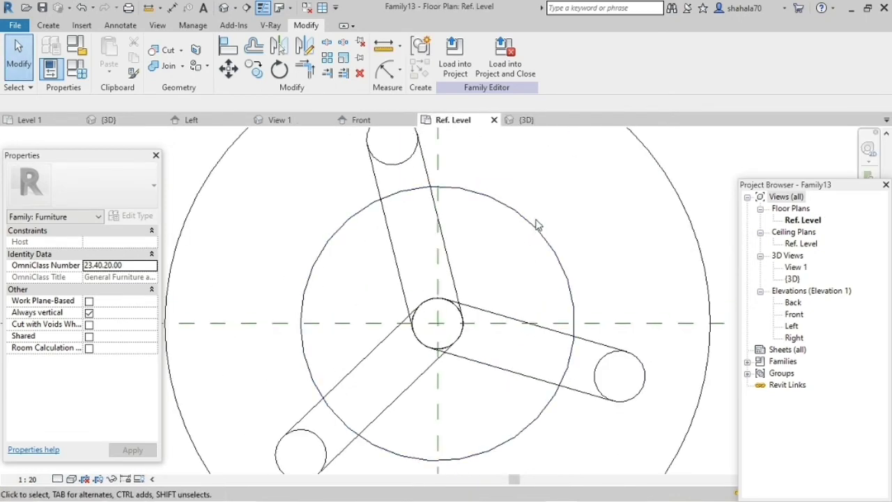
left_click(536, 232)
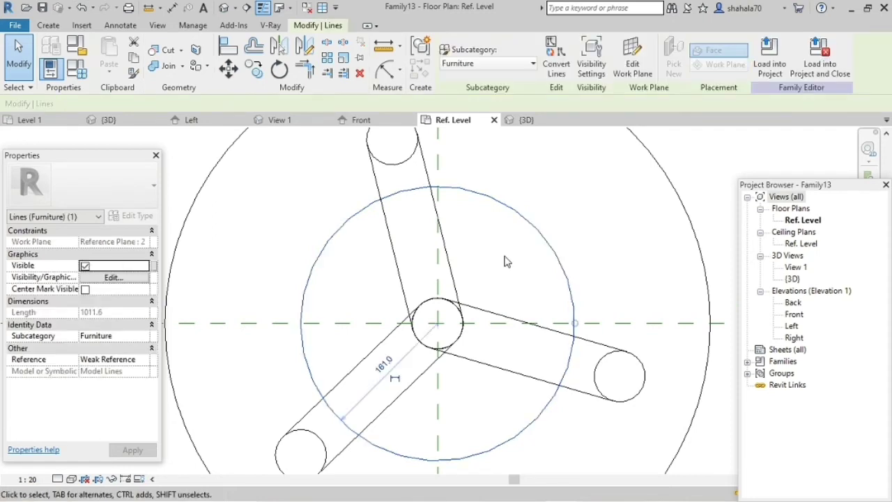
left_click(284, 255)
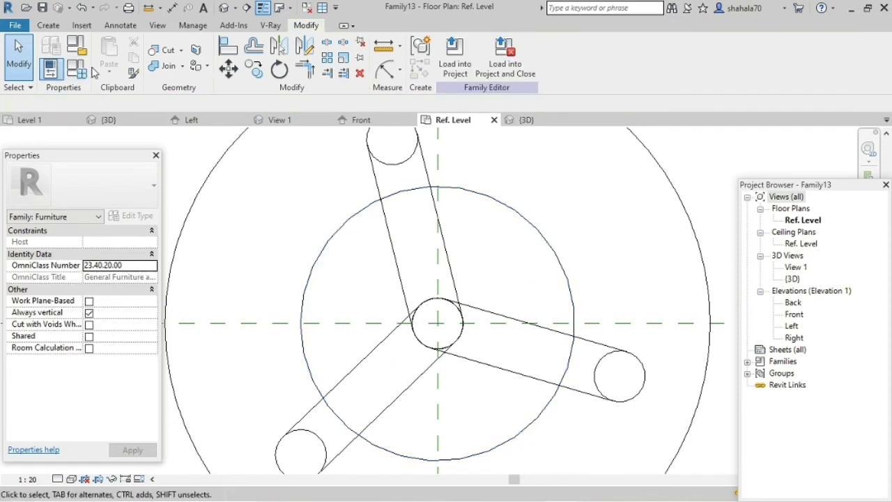
left_click(39, 26)
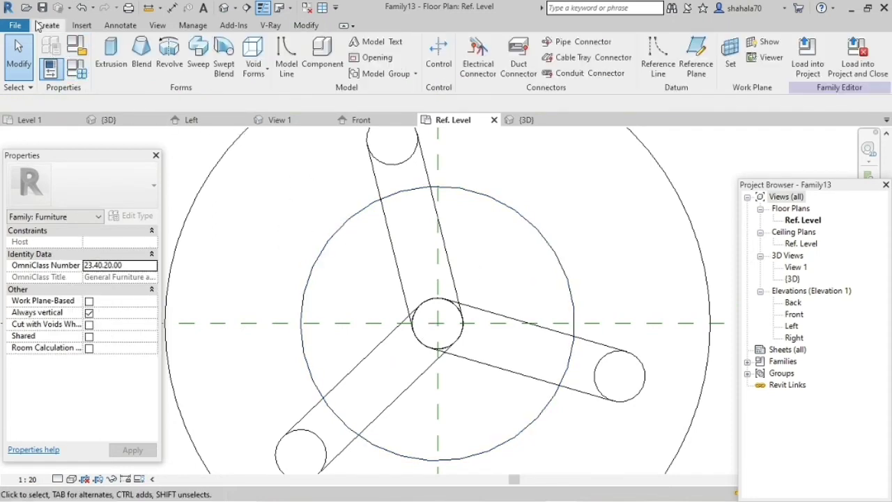
Step: Start a sweep and set its work plane to Reference Plane : 2
left_click(198, 54)
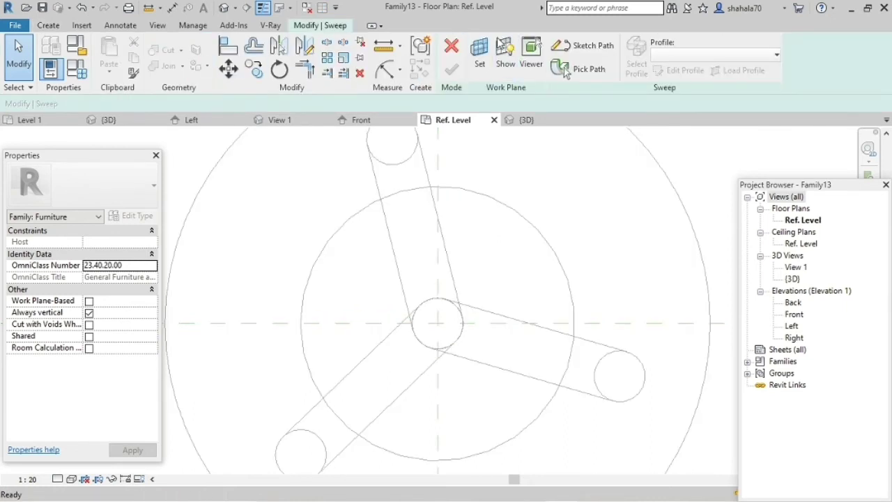
left_click(480, 49)
left_click(402, 178)
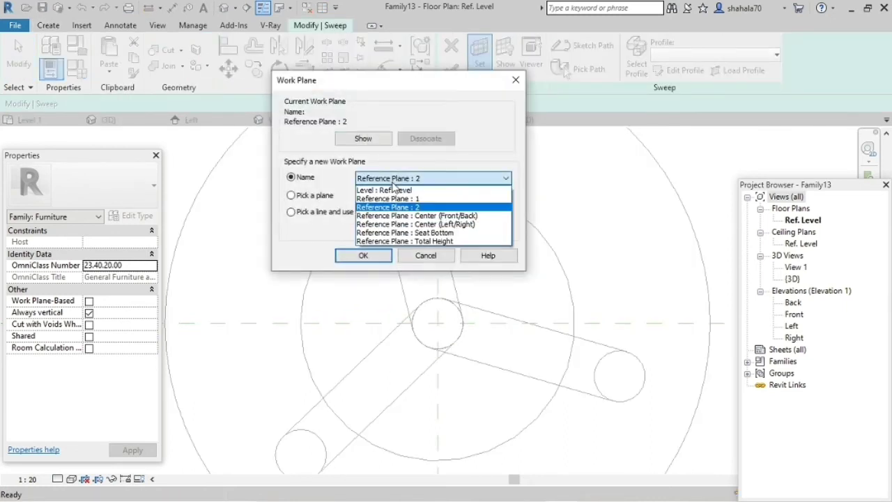
left_click(404, 206)
left_click(379, 256)
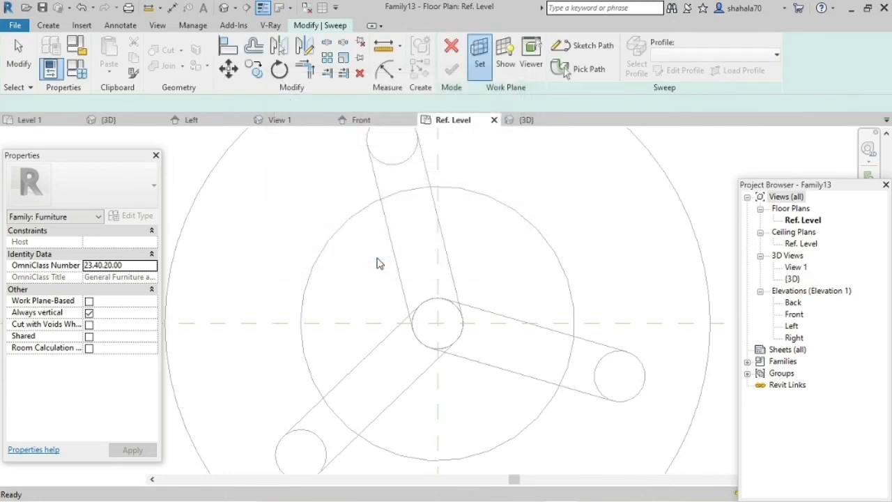
key("l")
key("i")
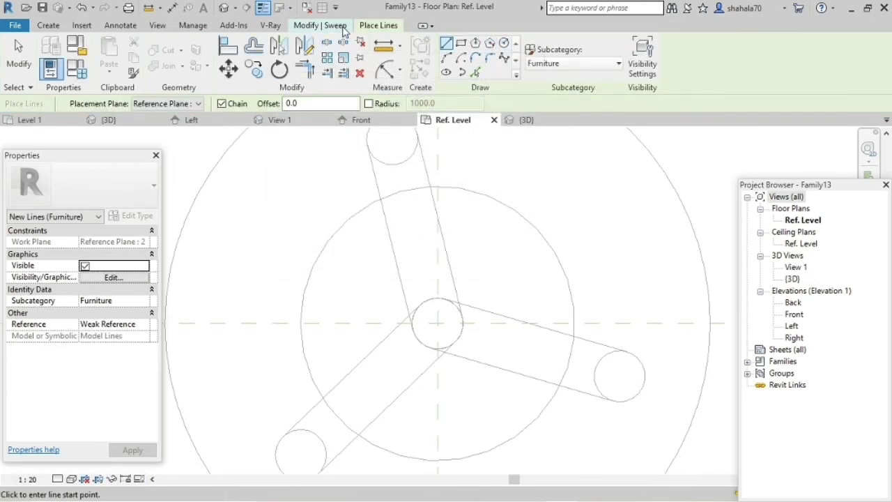
Step: Sketch a circular sweep path centred on the stool, following the 161-radius ring outline
left_click(320, 25)
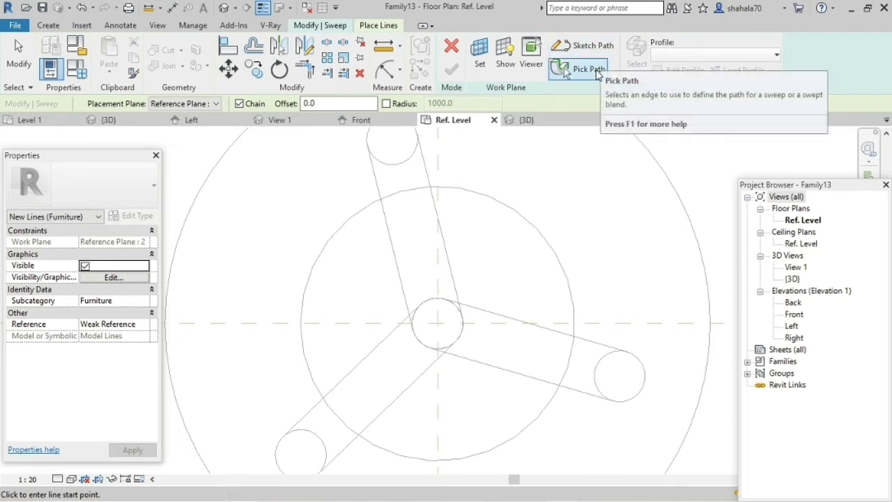
left_click(592, 61)
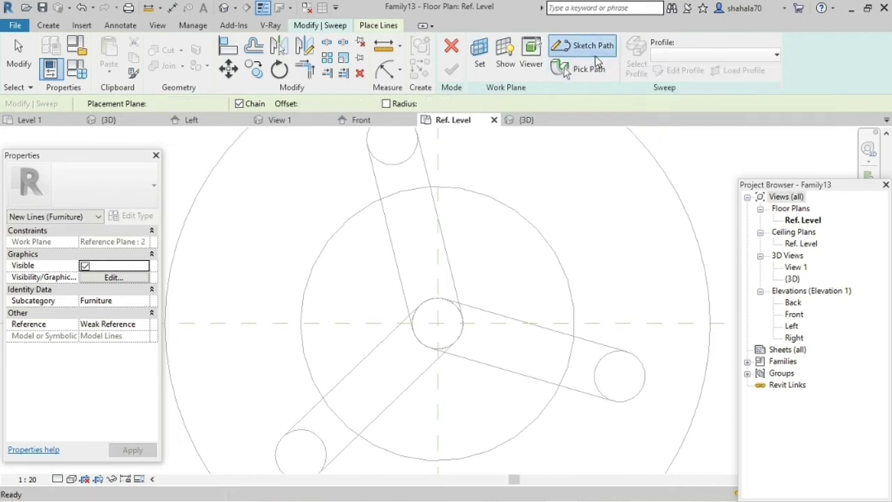
left_click(533, 43)
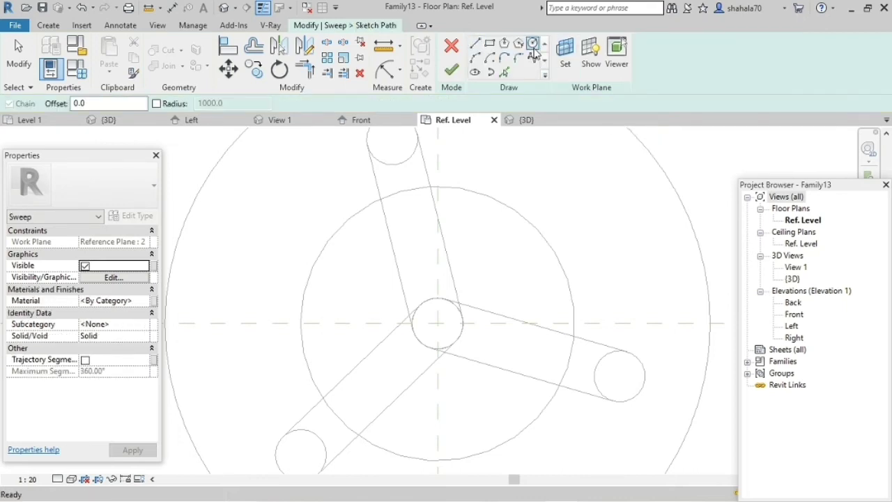
left_click(438, 322)
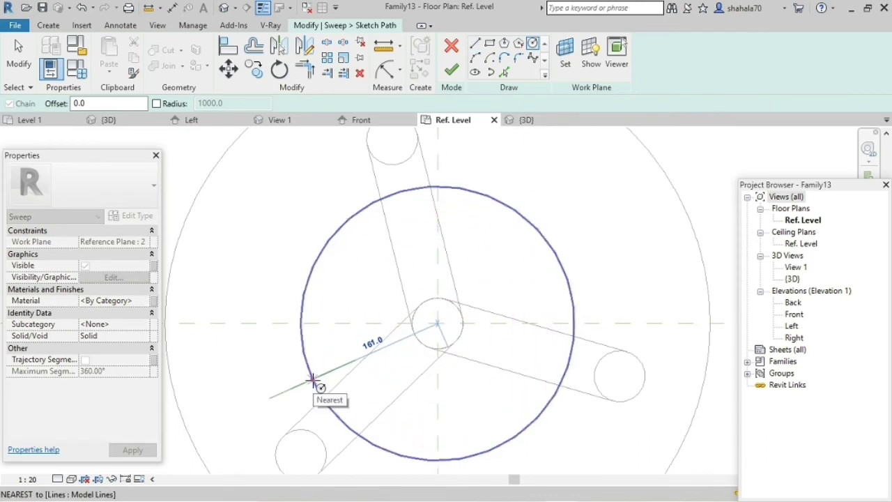
left_click(313, 381)
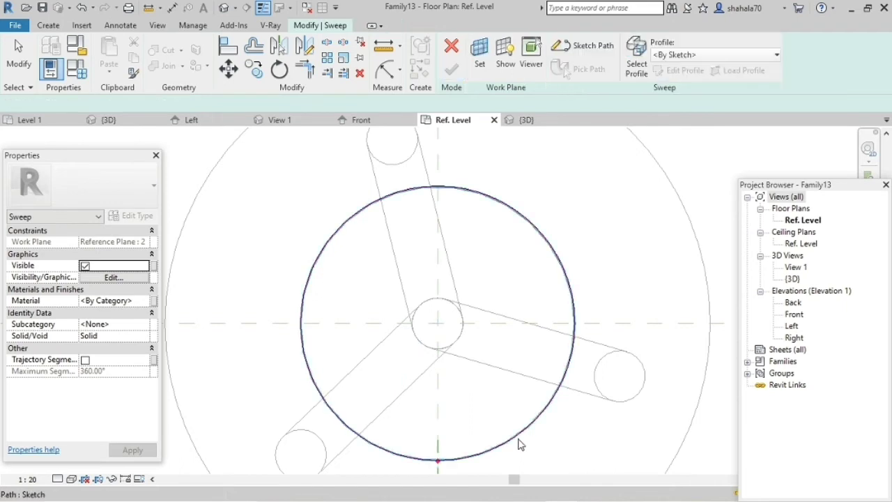
scroll(443, 335, "down", 1)
scroll(428, 398, "up", 2)
scroll(459, 267, "up", 1)
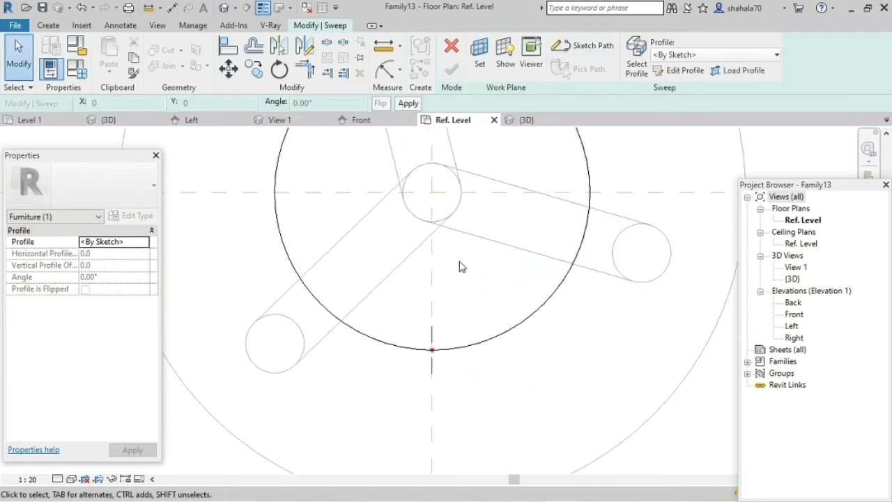
Step: Draw a circular profile in the Left elevation, resizing its radius from 20.0 to 15.0
left_click(679, 70)
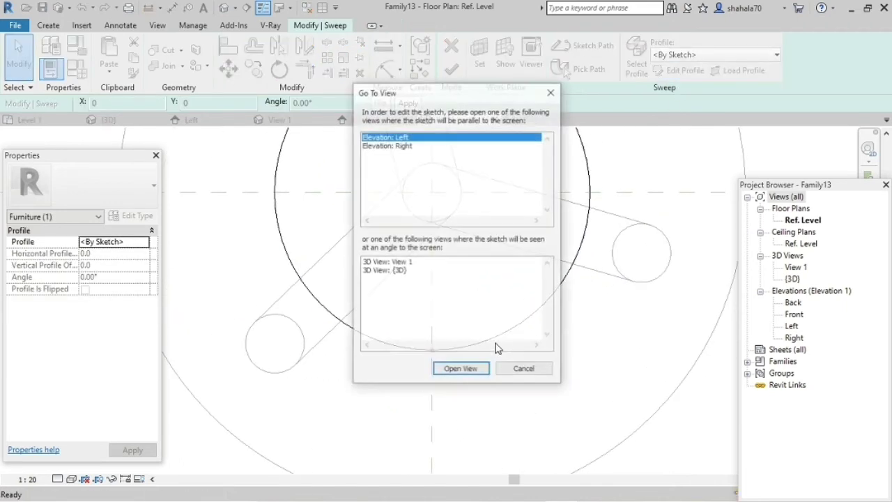
left_click(441, 374)
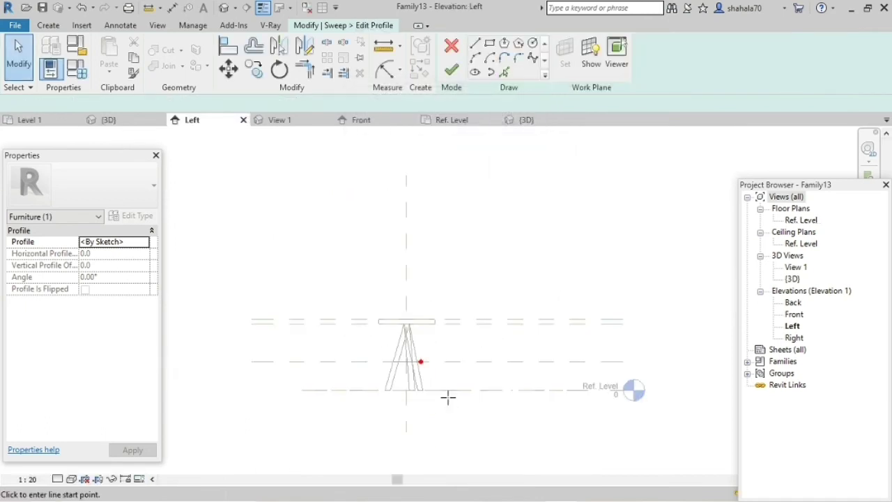
scroll(426, 346, "up", 2)
scroll(420, 327, "up", 2)
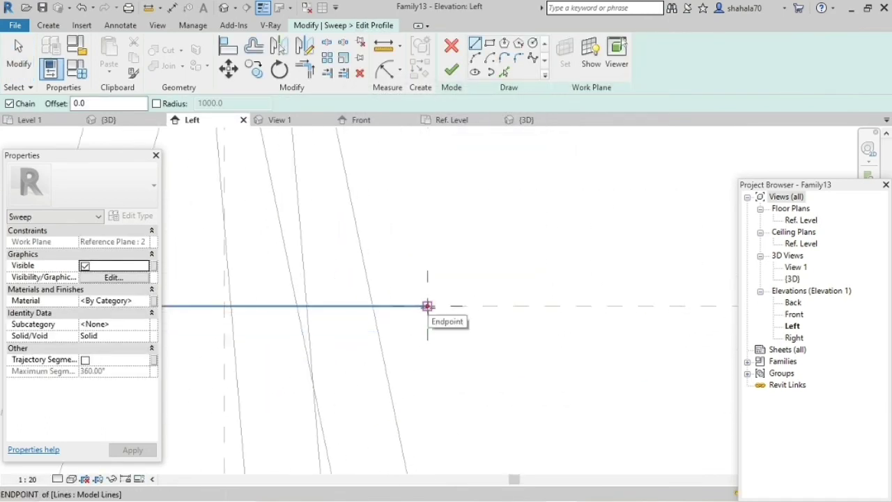
left_click(532, 44)
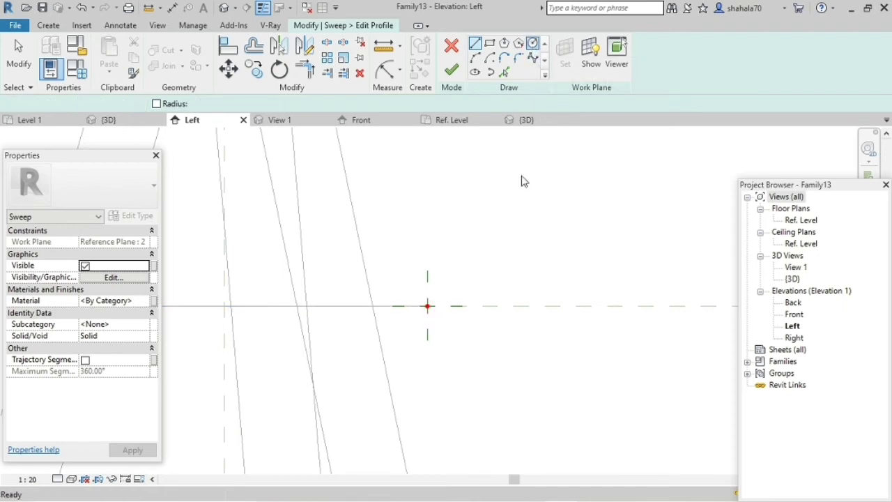
left_click(428, 305)
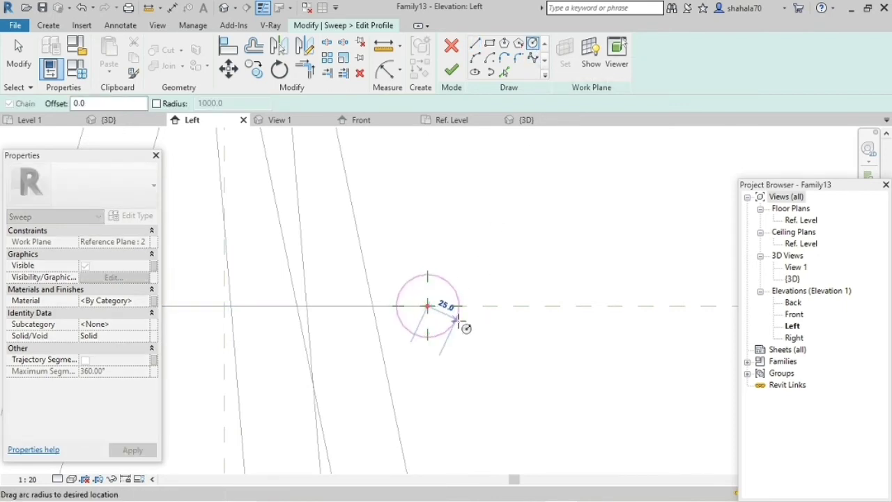
left_click(458, 322)
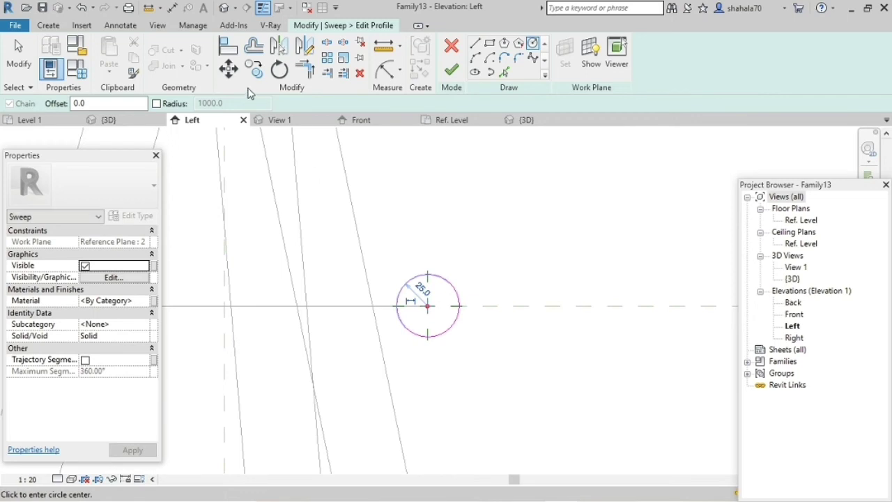
left_click(421, 290)
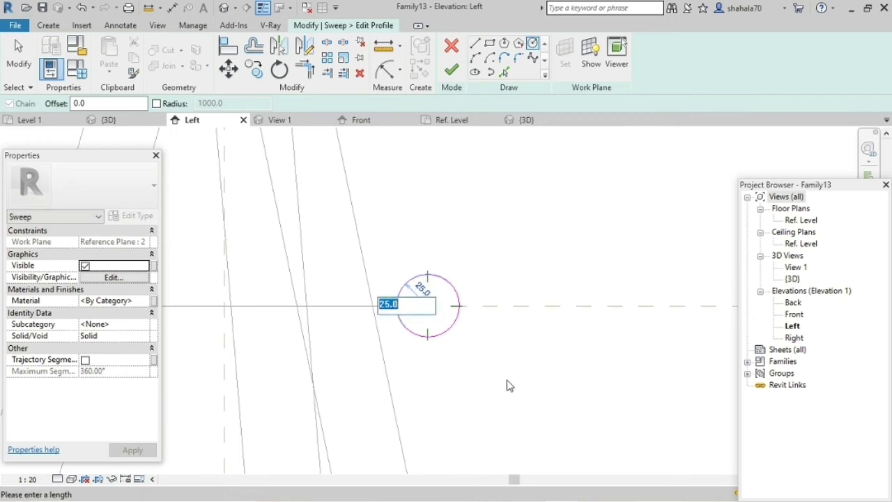
type("20")
key("Return")
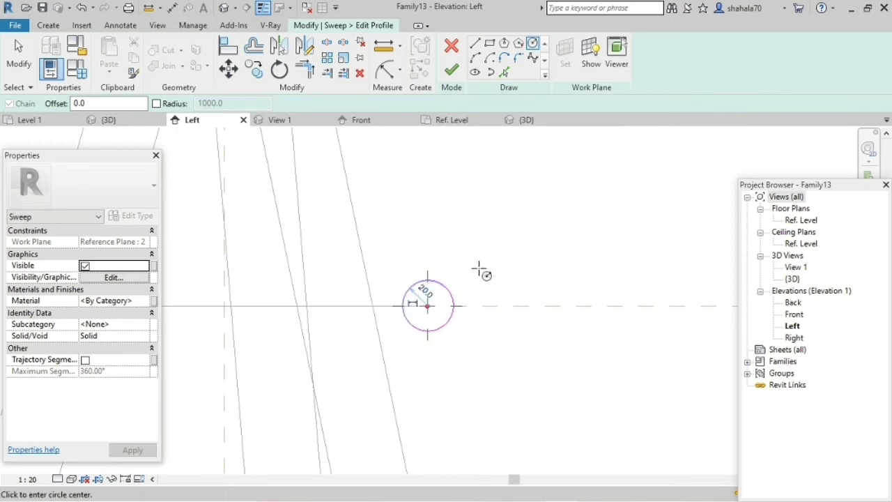
left_click(424, 289)
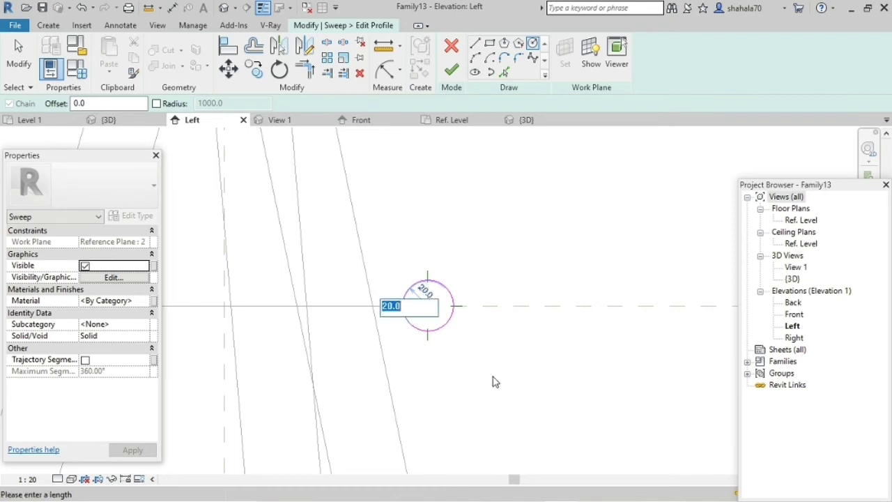
key("Return")
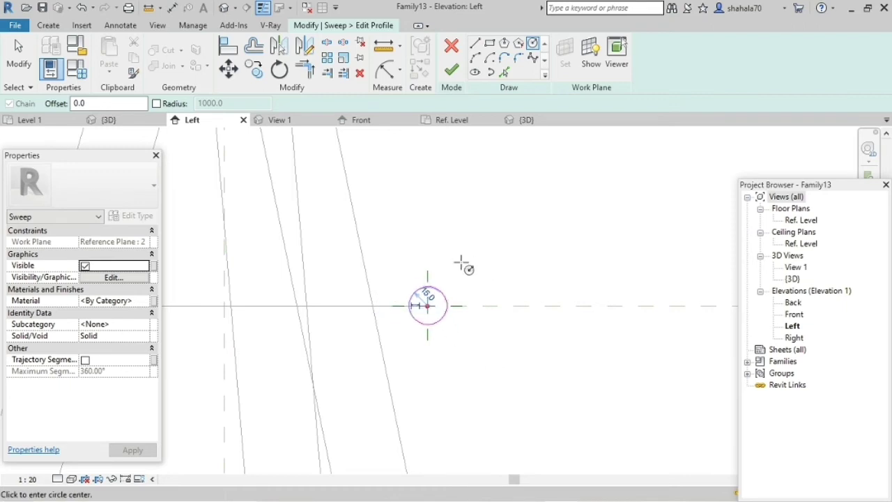
key("Escape")
Step: Move the profile circle onto the path point and finish the profile sketch
scroll(431, 314, "up", 2)
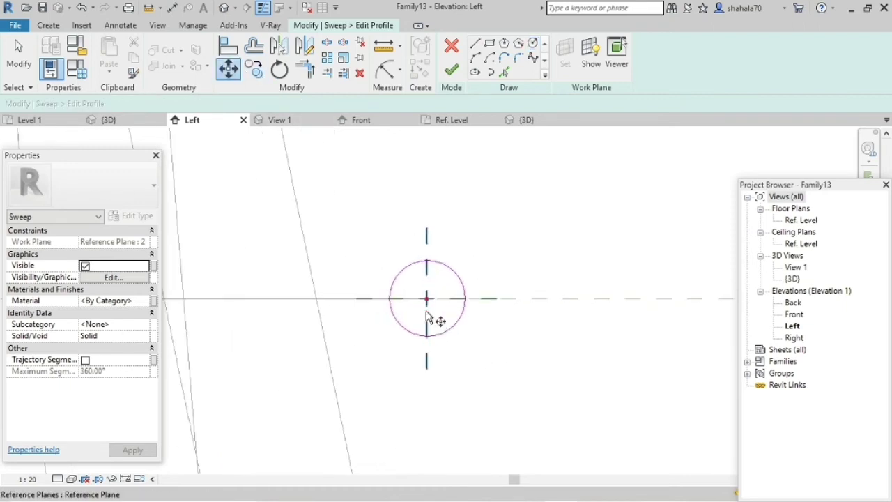
left_click(454, 279)
left_click(228, 68)
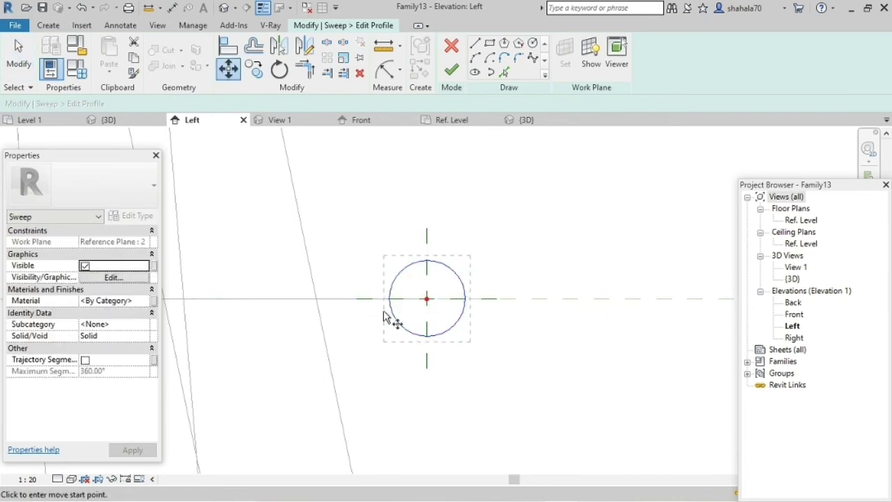
left_click(413, 310)
left_click(427, 299)
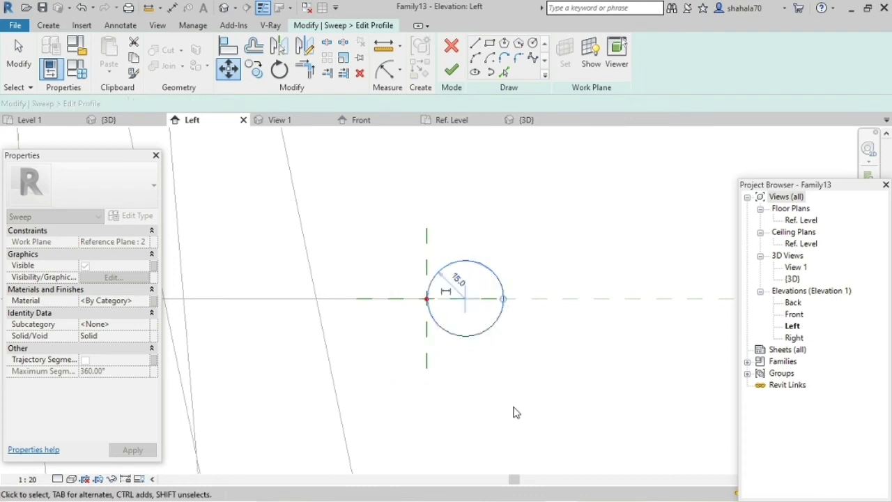
scroll(411, 380, "down", 2)
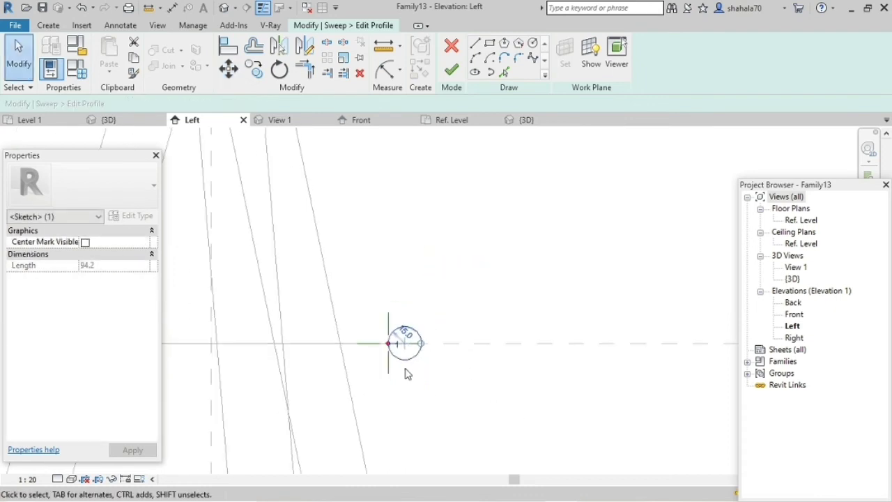
left_click(457, 75)
Step: Finish the sweep and orbit the {3D} view to inspect the footrest tube around the legs
left_click(453, 70)
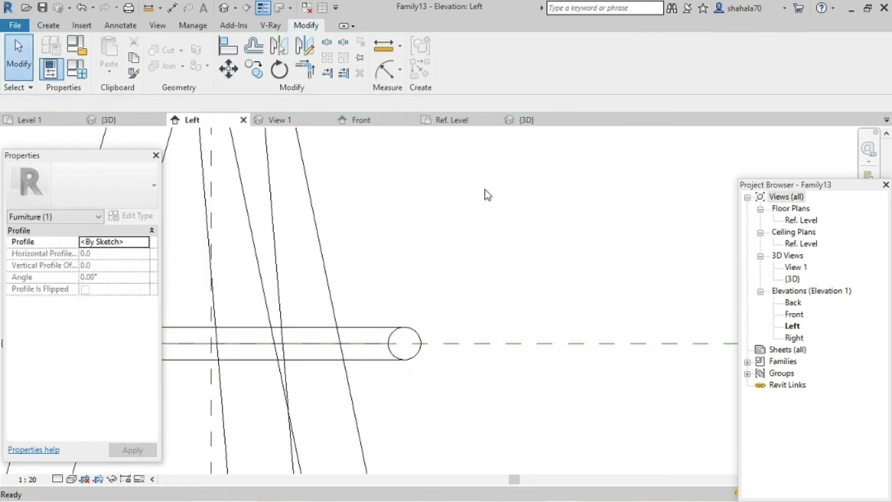
key("Escape")
scroll(494, 342, "down", 4)
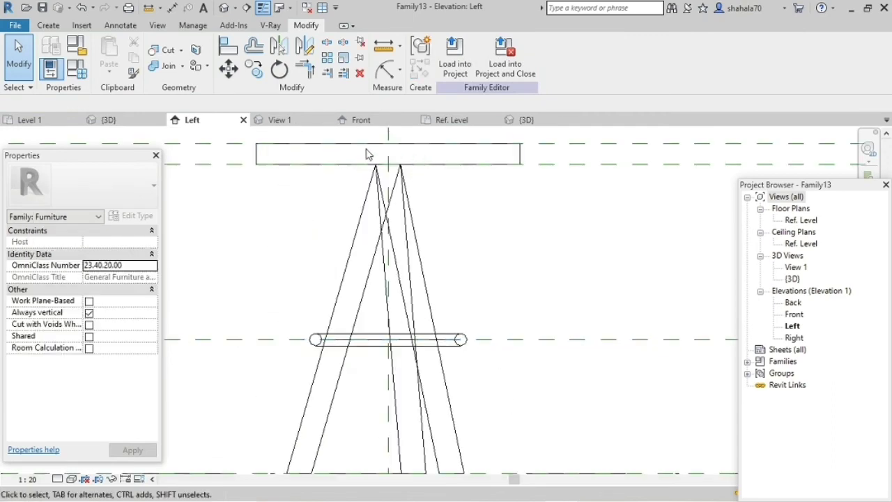
left_click(524, 120)
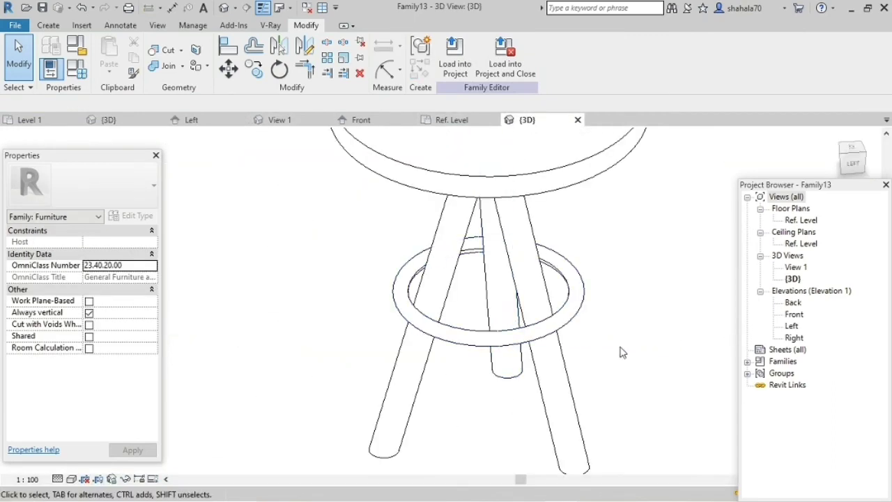
mouse_move(641, 360)
middle_mouse_down("shift")
mouse_move(555, 259)
mouse_move(514, 358)
mouse_move(397, 313)
mouse_move(531, 368)
mouse_move(512, 258)
middle_mouse_up("shift")
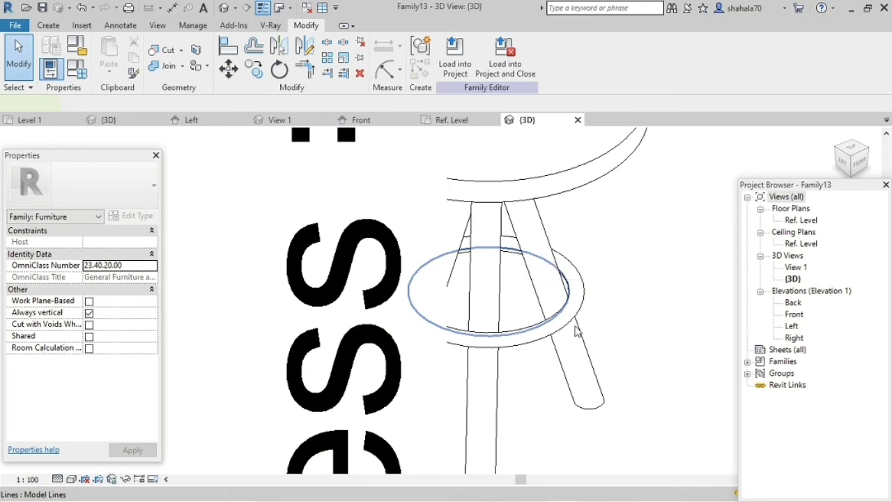
left_click(512, 258)
key("Escape")
middle_click_drag(512, 257, 585, 333, "shift")
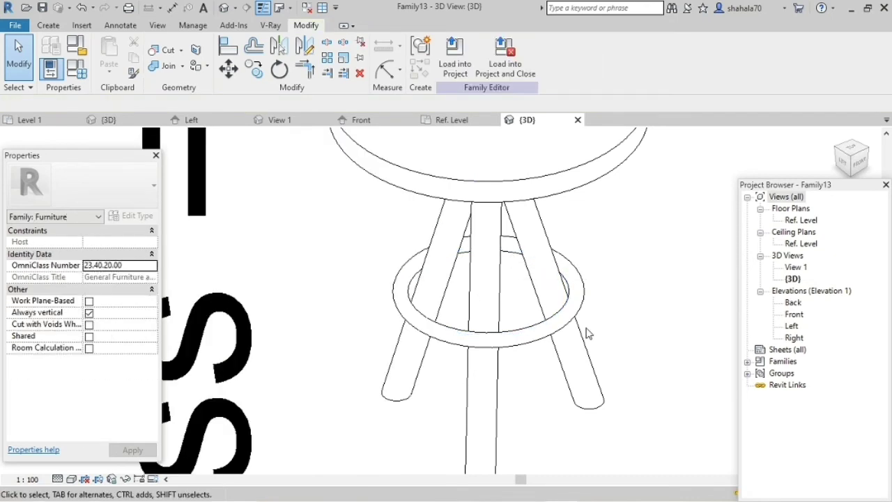
Step: Select the footrest sweep and begin a new family parameter for its Material
left_click(506, 337)
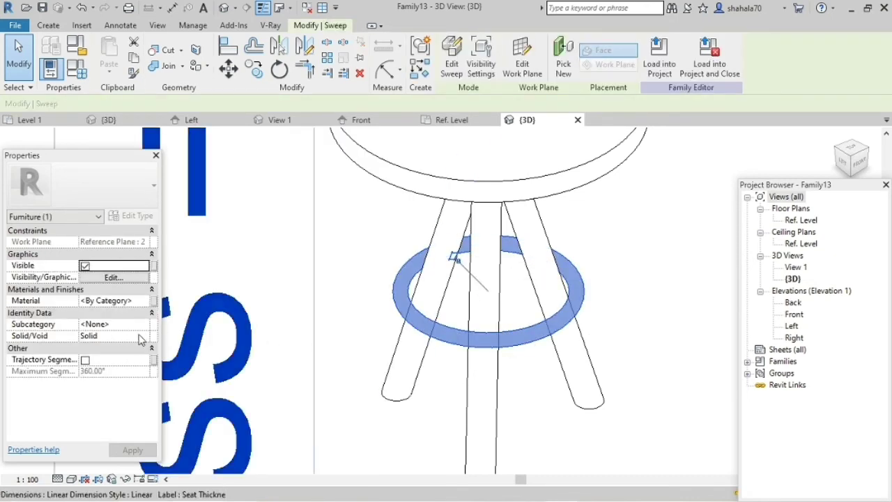
left_click(154, 301)
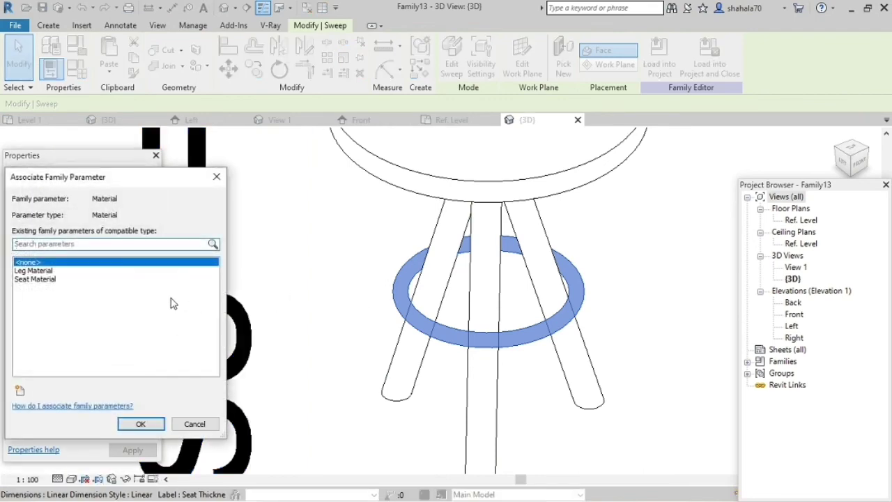
left_click(19, 387)
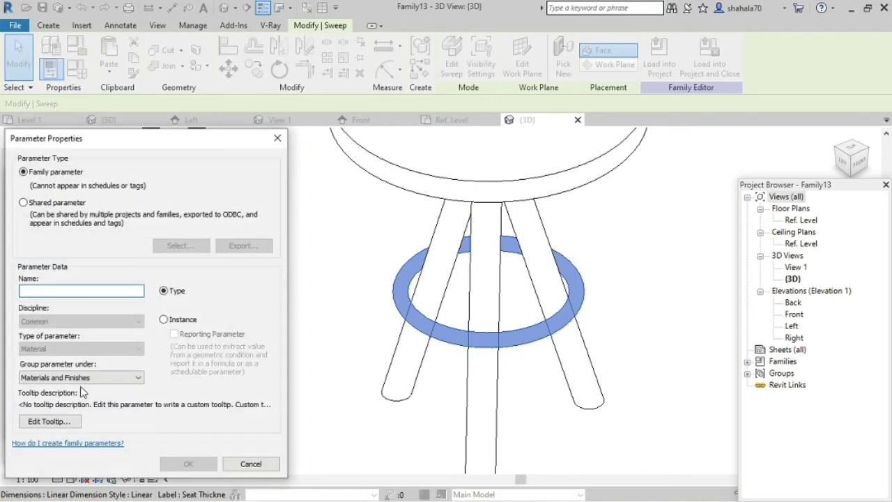
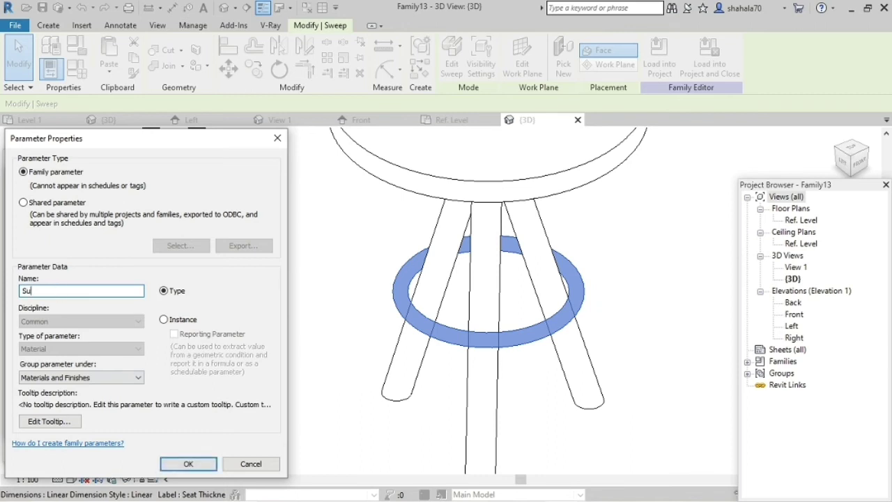
Step: Name the new parameter Leg Support Material and link the footrest ring's material to it
key("BackSpace")
key("BackSpace")
left_click(193, 467)
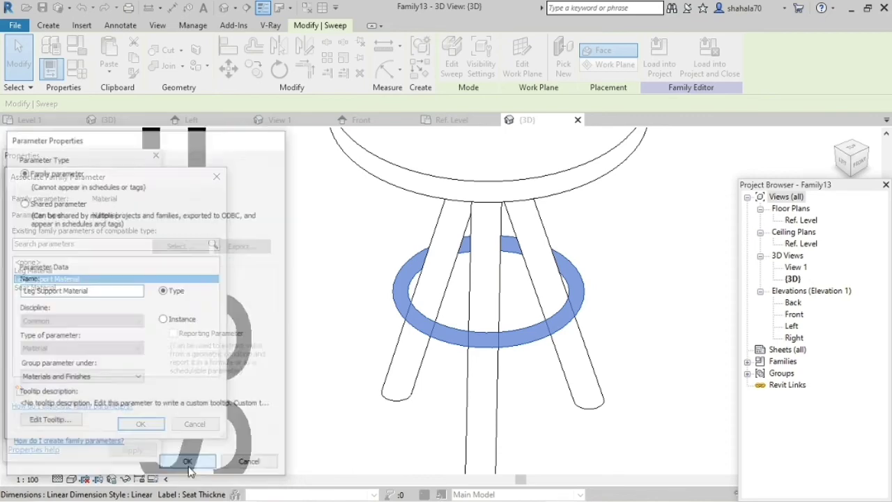
left_click(143, 421)
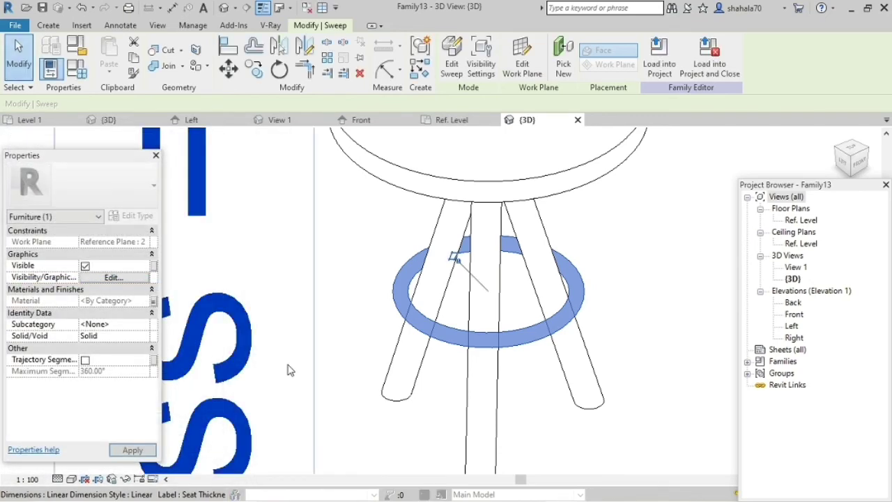
left_click(348, 378)
scroll(369, 383, "down", 3)
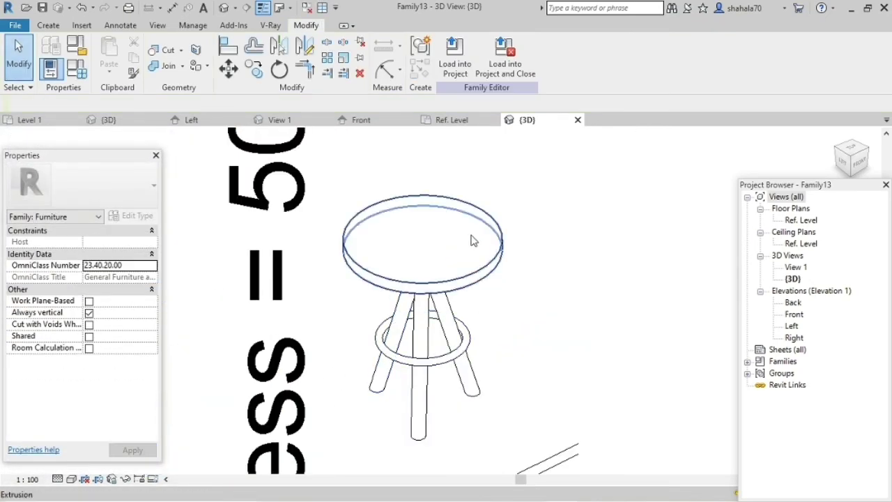
scroll(466, 253, "up", 2)
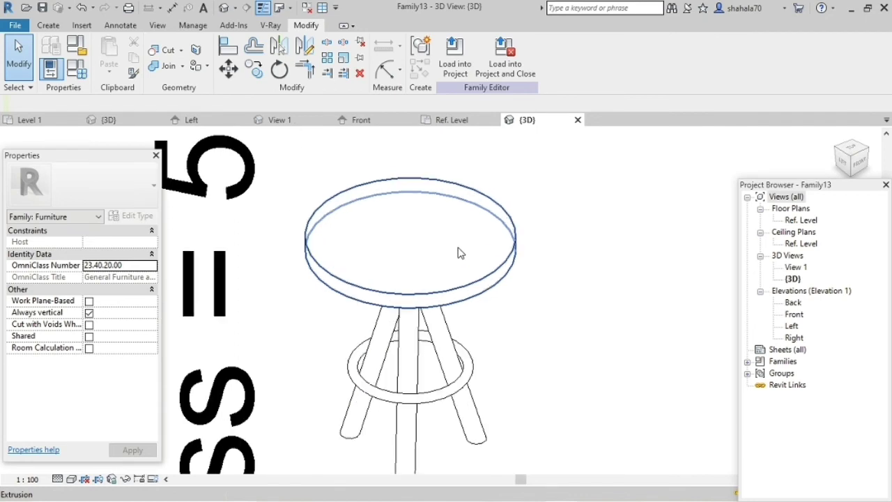
Step: Start a void sweep with its path picked along the seat's two top edges, and begin editing its profile
left_click(54, 27)
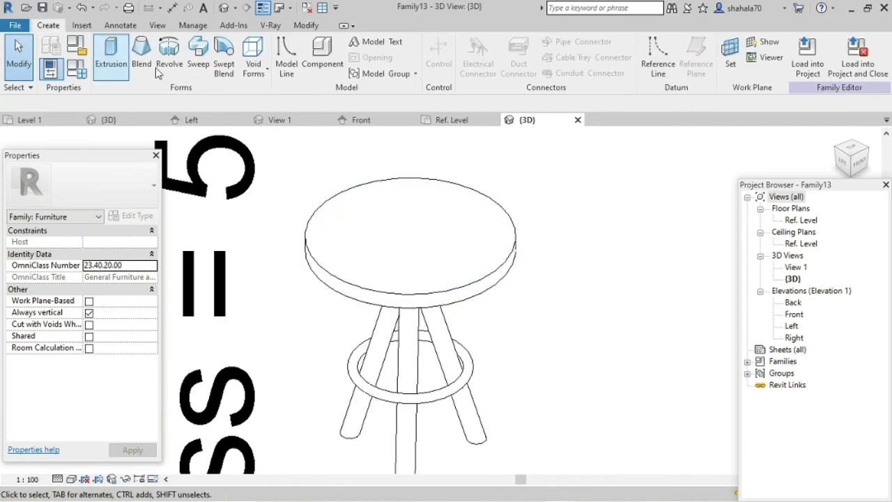
left_click(253, 83)
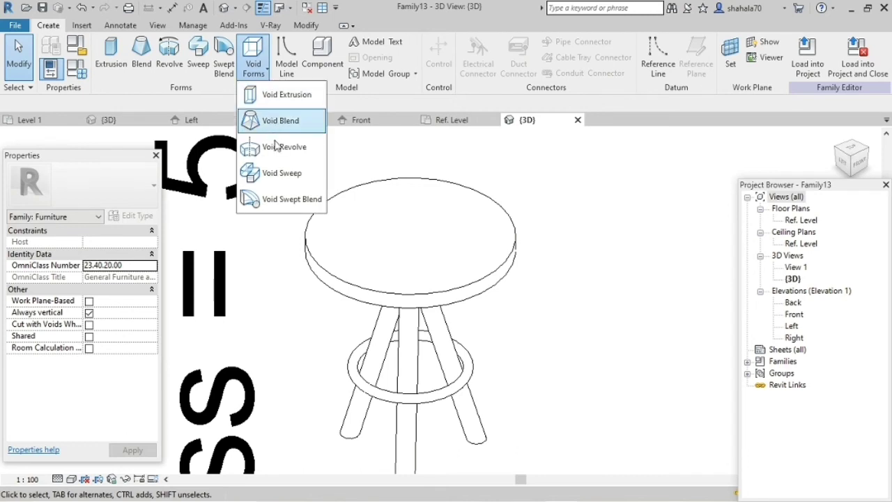
left_click(301, 189)
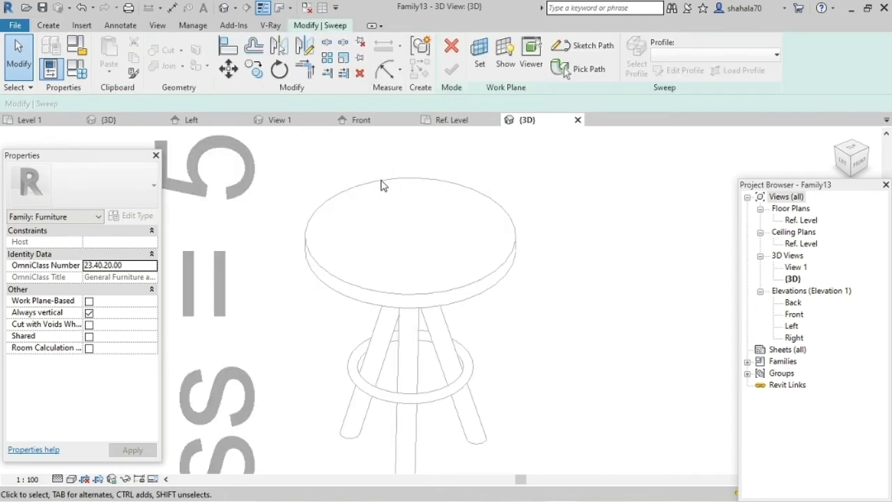
left_click(572, 69)
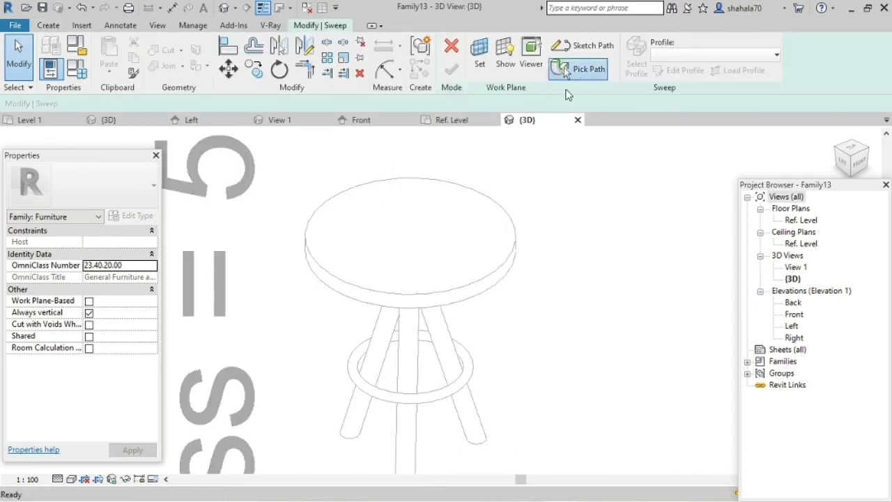
left_click(463, 189)
left_click(489, 272)
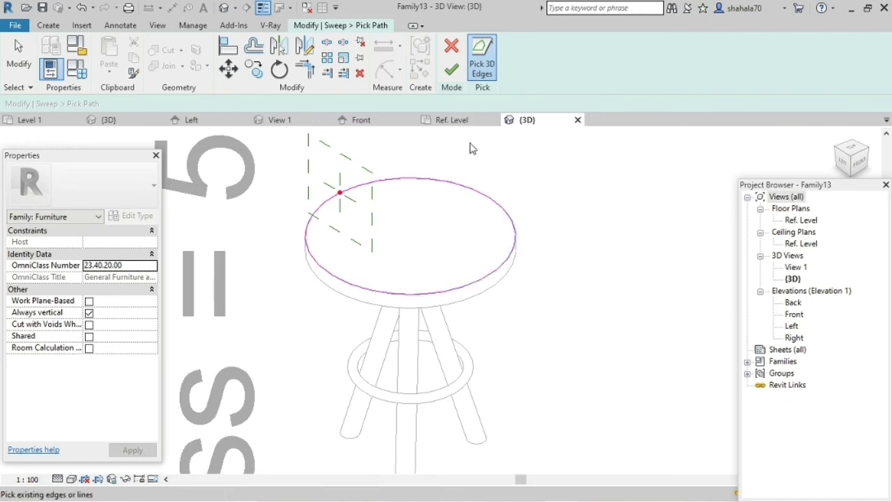
left_click(451, 76)
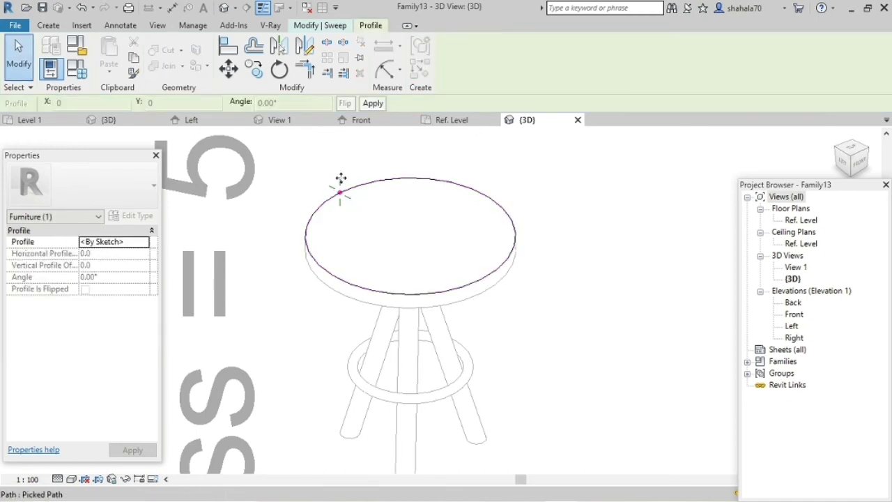
left_click(336, 26)
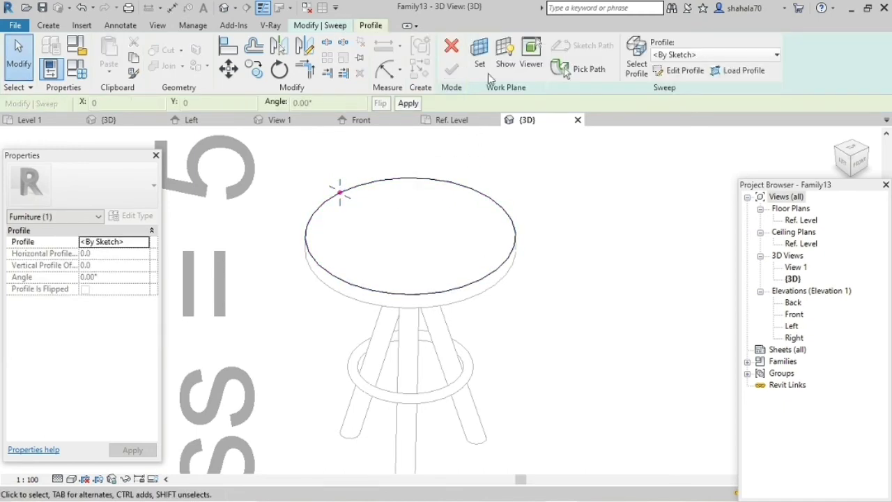
left_click(685, 72)
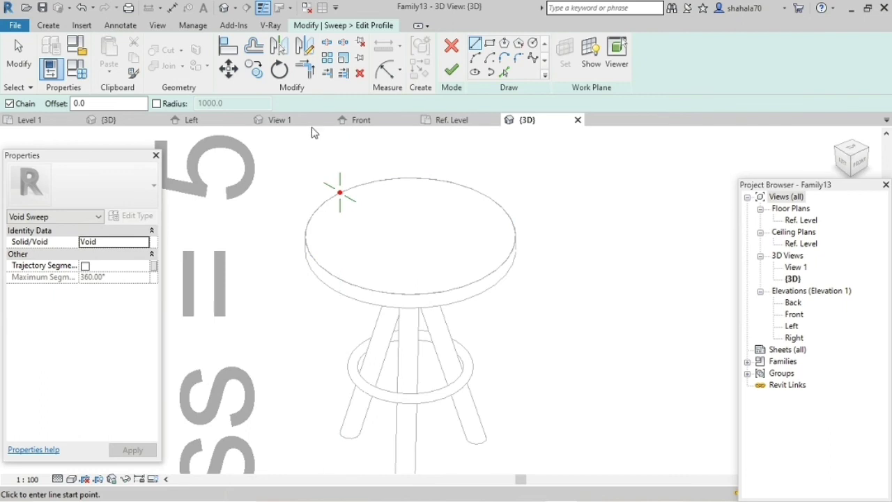
Step: In the Left elevation, draw 20.0 horizontal and 20.0 vertical profile lines from the reference-plane corner
left_click(230, 122)
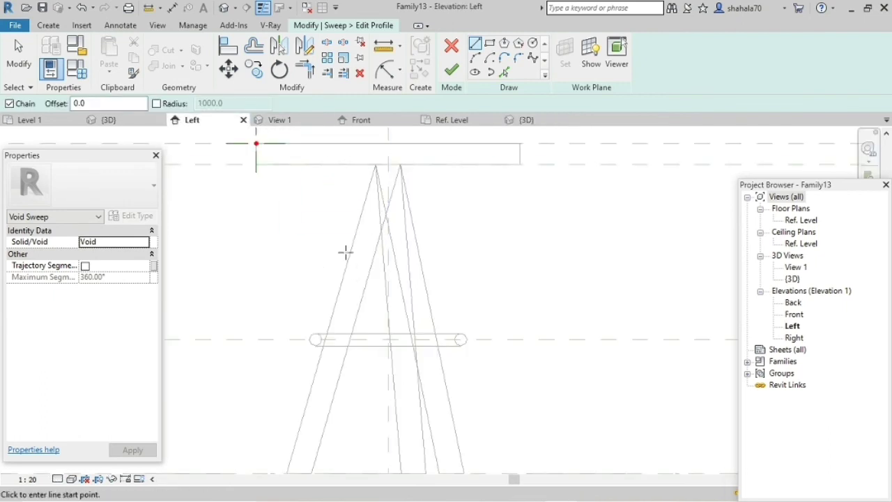
scroll(243, 136, "up", 4)
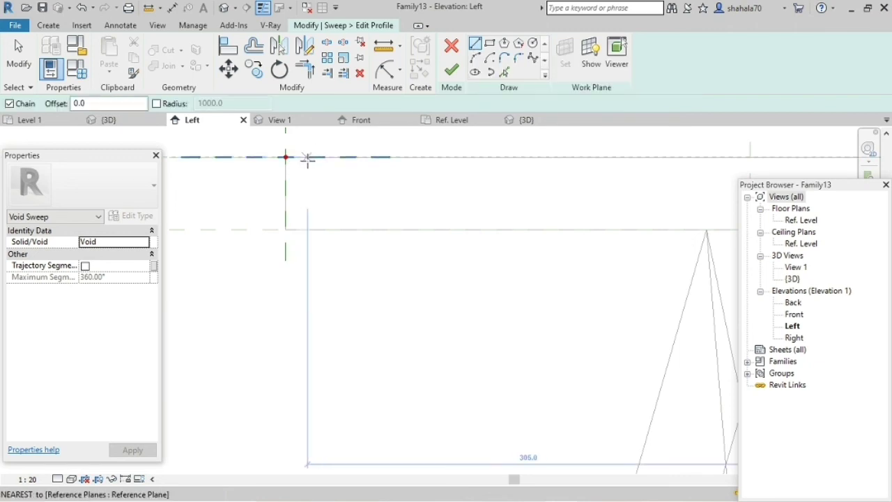
left_click(286, 157)
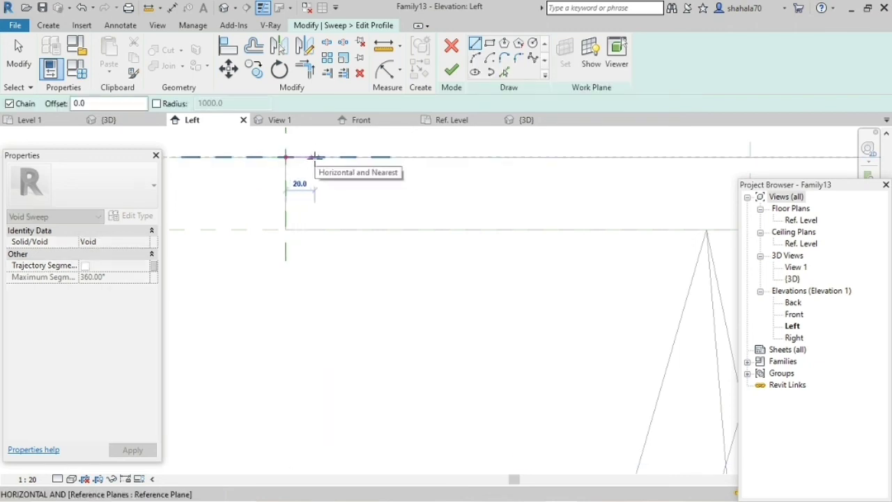
left_click(314, 157)
key("Escape")
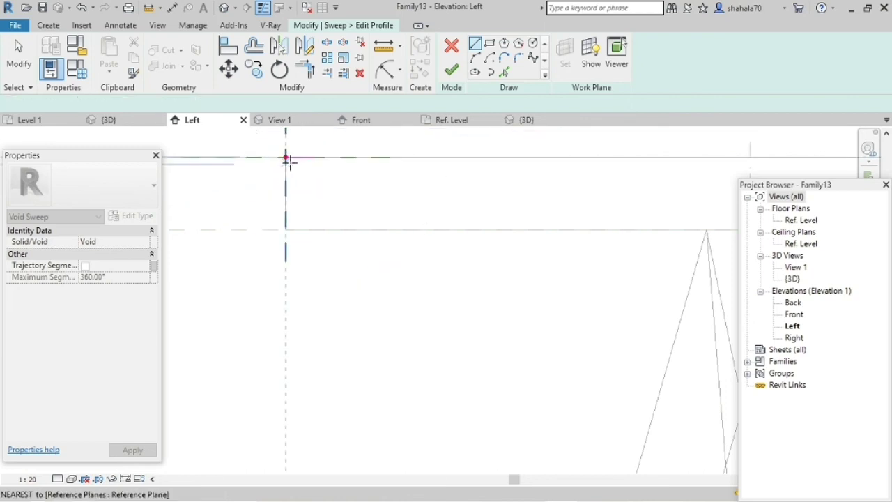
left_click(285, 157)
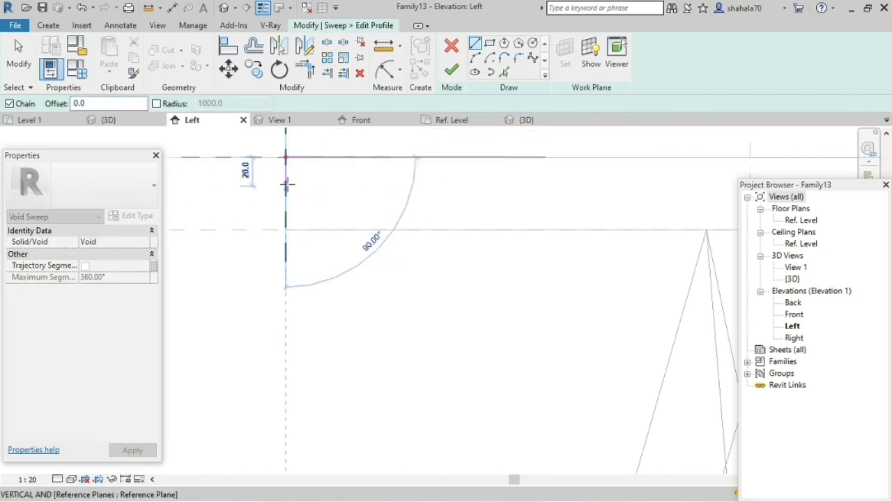
left_click(286, 186)
Step: Close the profile with an arc between the line ends and finish the profile sketch
left_click(475, 58)
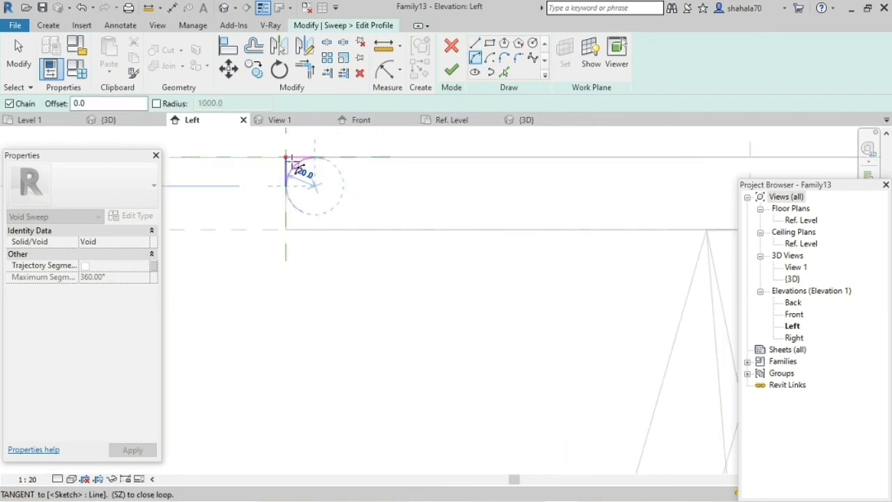
left_click(313, 157)
key("Escape")
left_click(451, 69)
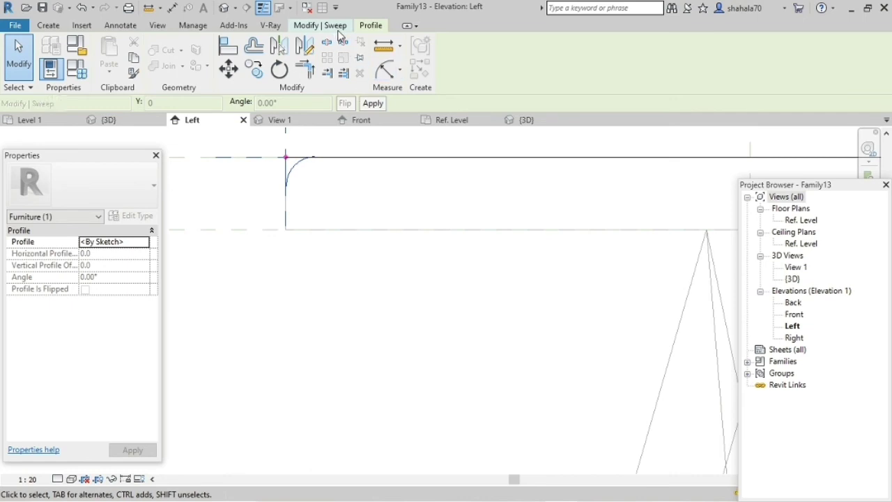
Step: Finish the void sweep and view the rounded seat edge from above in 3D View 1
left_click(451, 68)
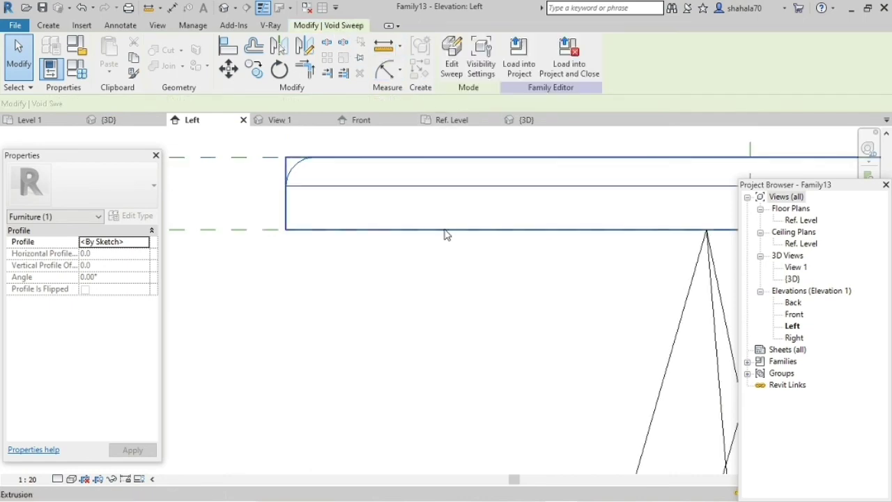
left_click(410, 241)
scroll(361, 305, "down", 2)
scroll(361, 305, "down", 2)
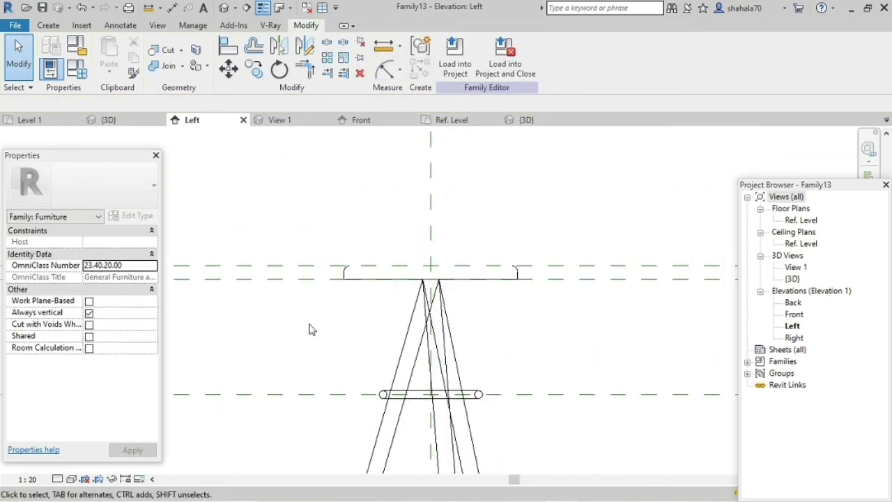
middle_click_drag(312, 329, 304, 295)
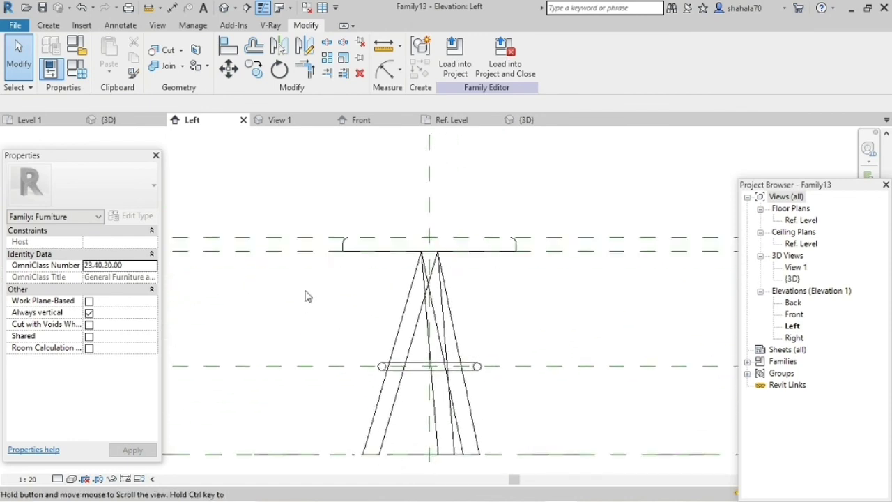
left_click(282, 119)
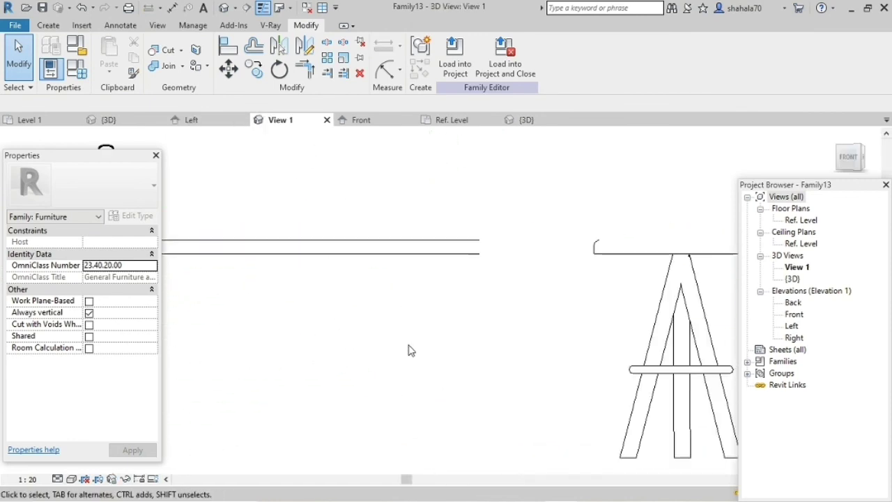
scroll(311, 333, "down", 3)
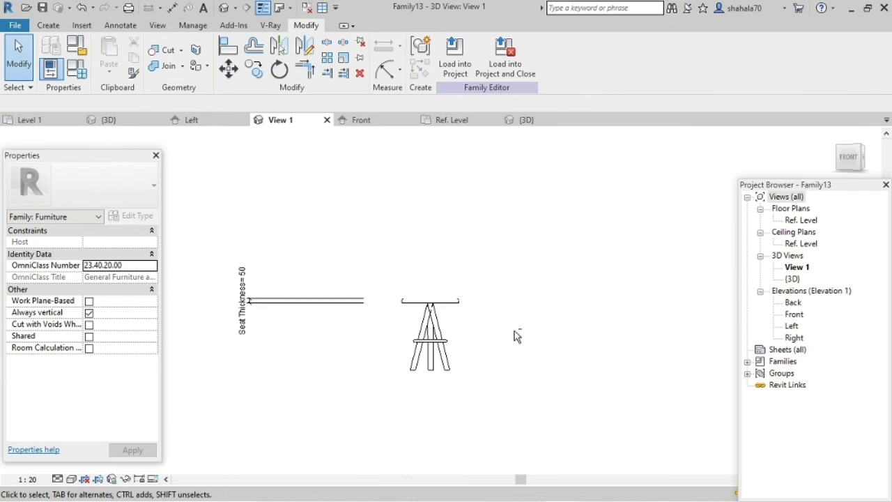
middle_click_drag(487, 306, 499, 445, "shift")
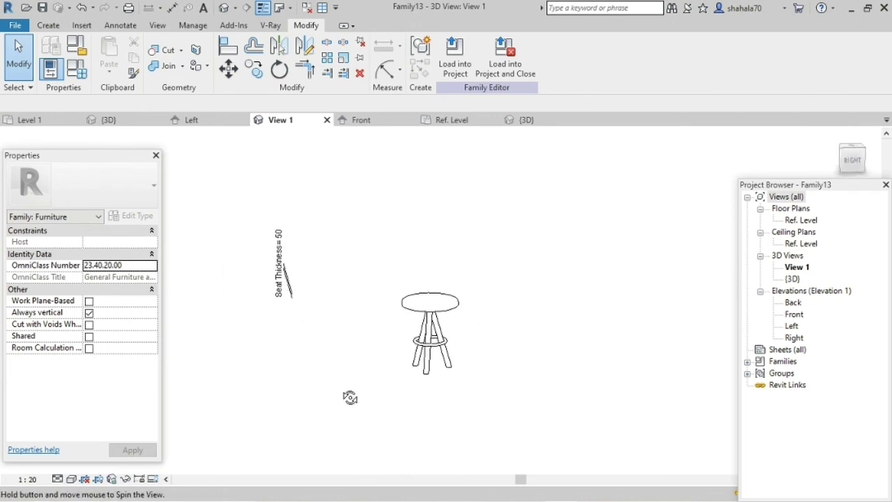
scroll(426, 349, "up", 2)
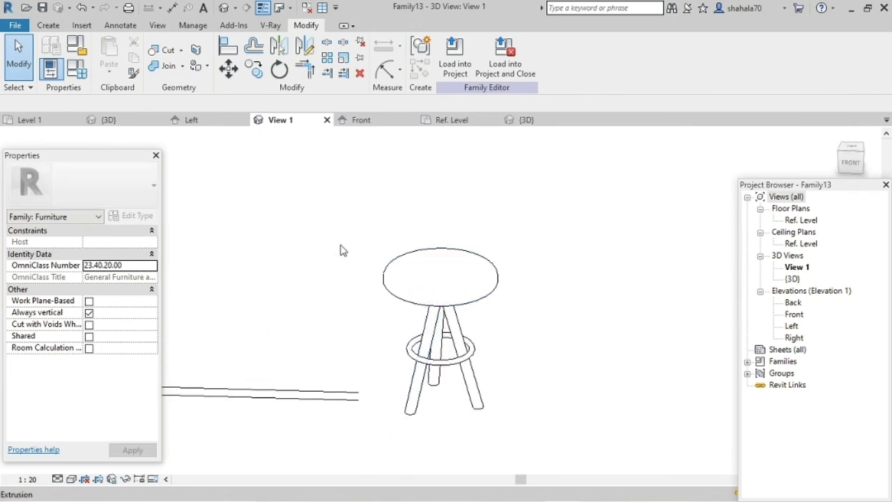
Step: Review the family types with Leg Height 750 and Total Height 800, then close the dialog
left_click(79, 71)
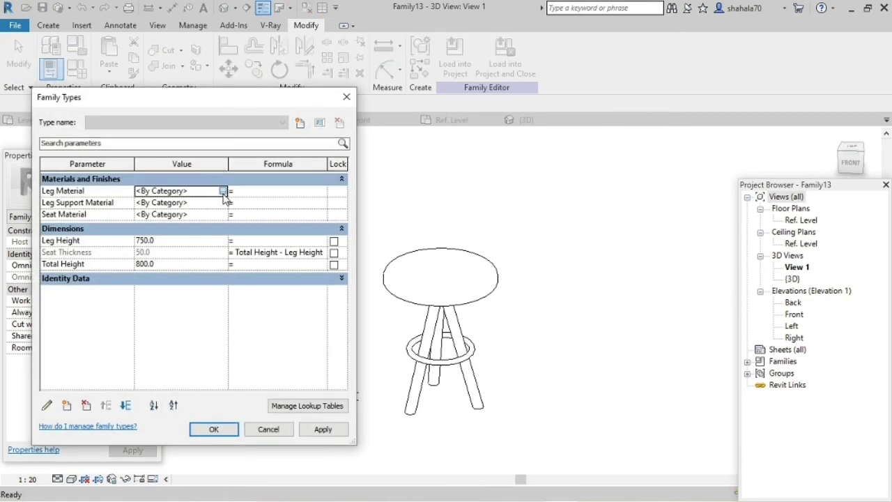
left_click(223, 190)
key("Escape")
key("Escape")
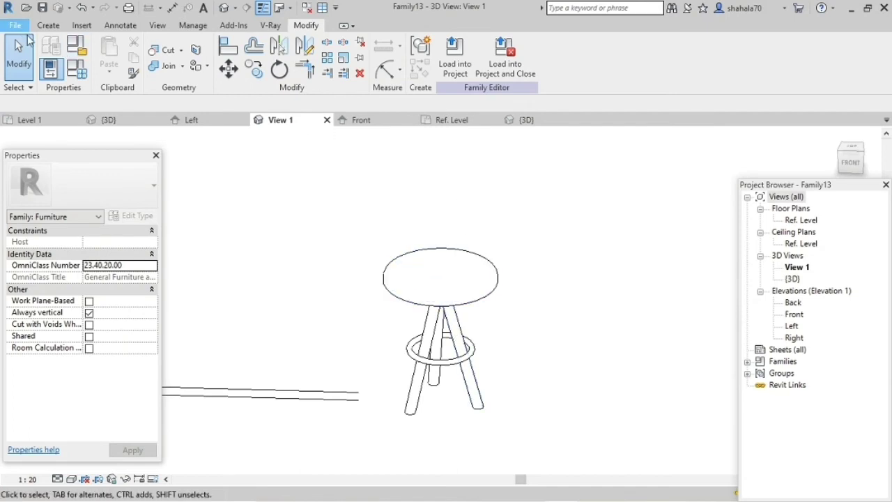
Step: Save the family as a new family file named Stool
left_click(15, 25)
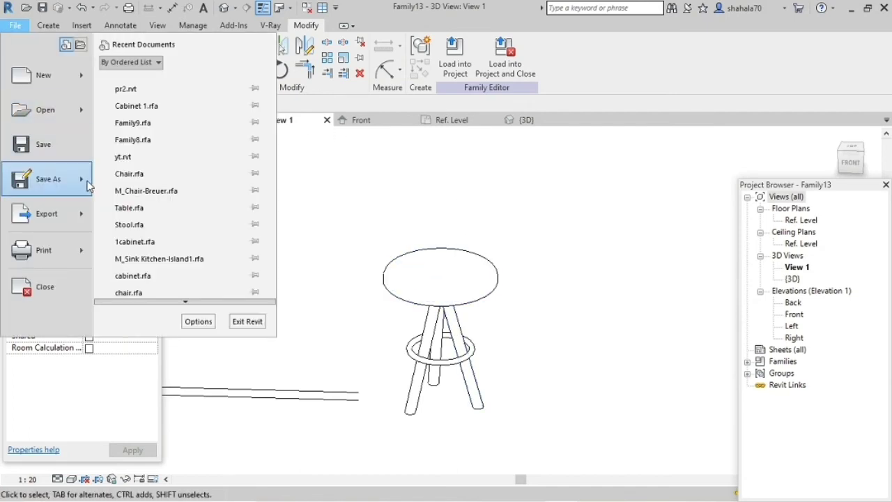
mouse_move(47, 179)
left_click(166, 136)
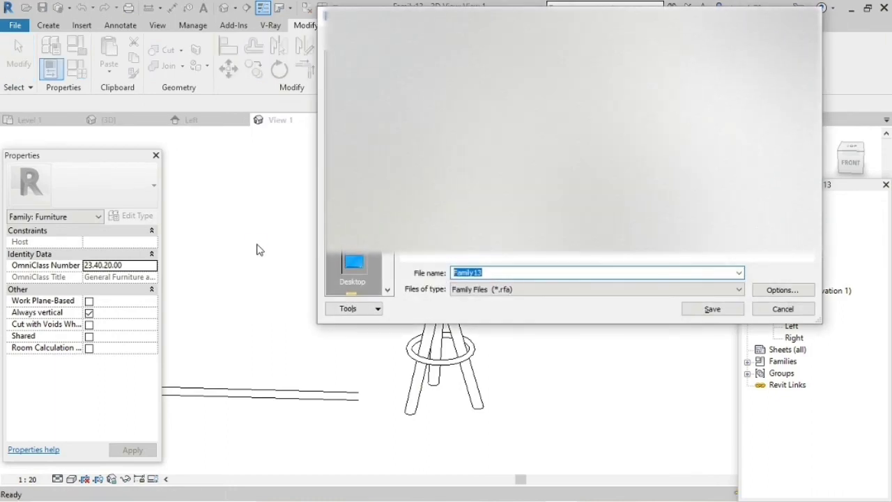
type("Stool")
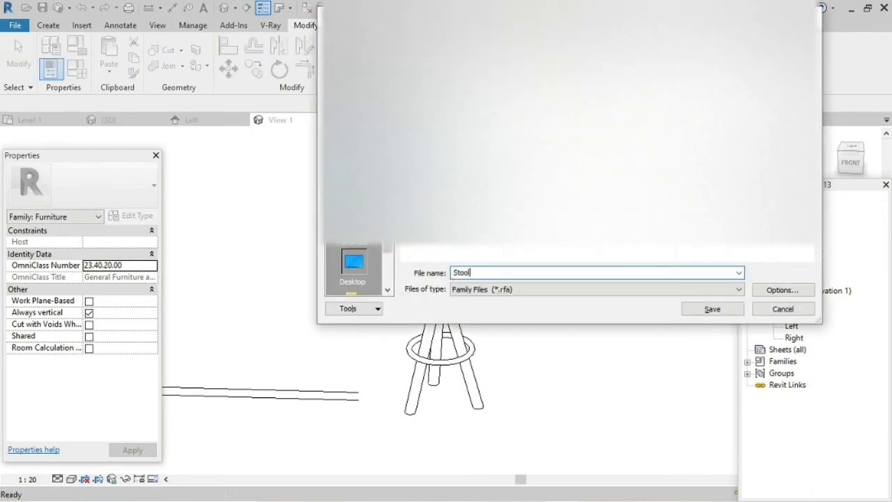
left_click(711, 310)
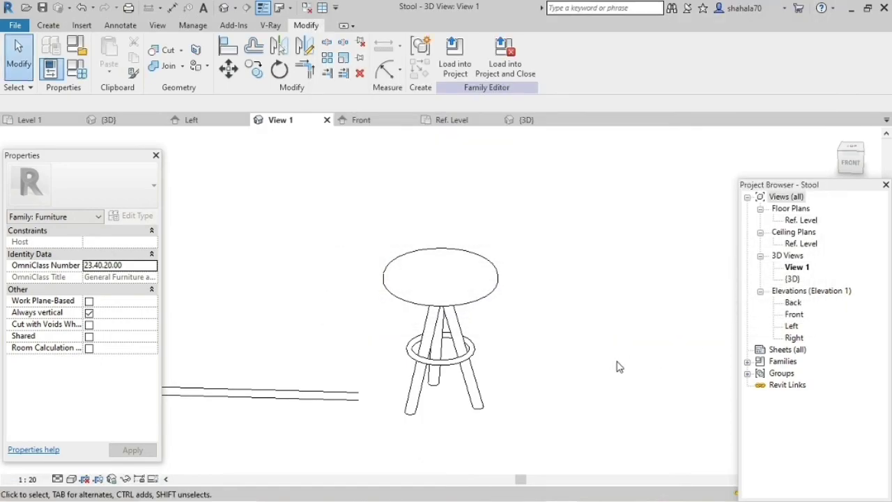
Step: Load Stool into project pr2 and place four stools in a row below the kitchen island
left_click(453, 70)
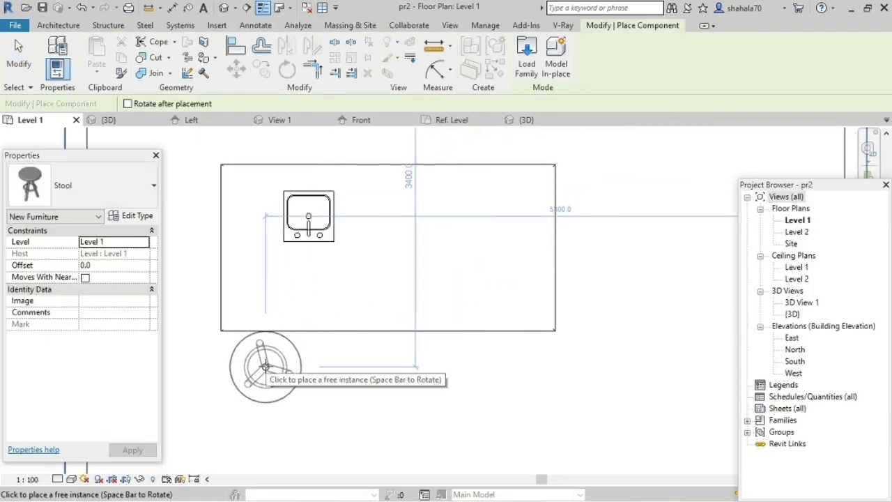
left_click(265, 366)
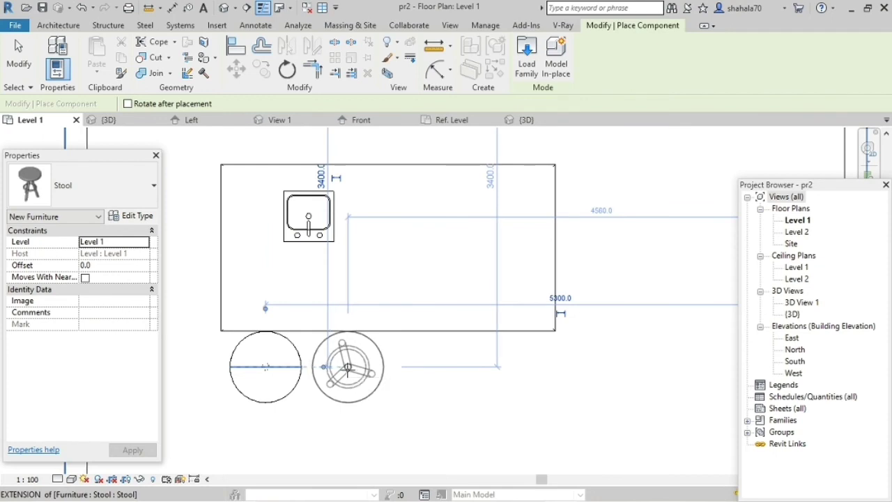
left_click(348, 367)
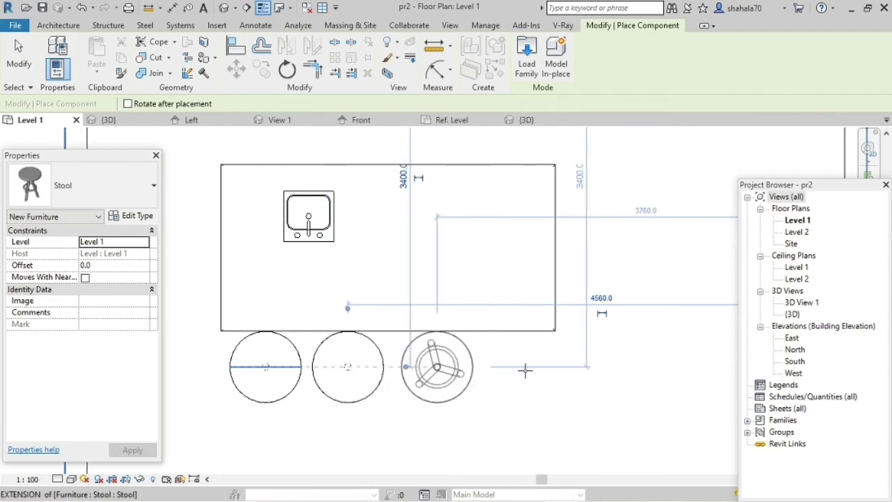
left_click(437, 367)
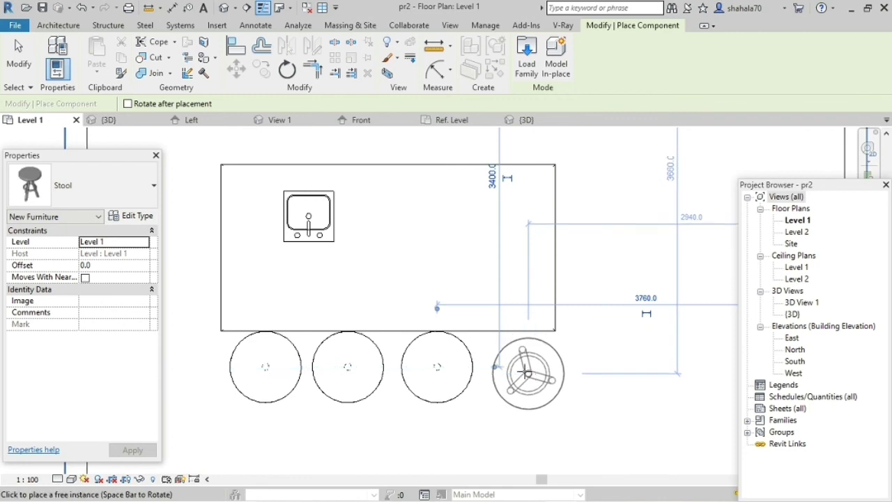
left_click(521, 368)
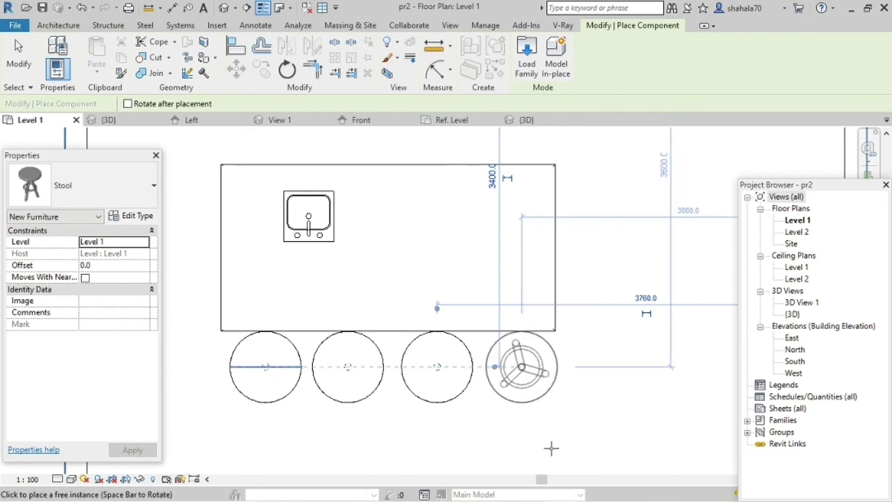
key("Escape")
key("Escape")
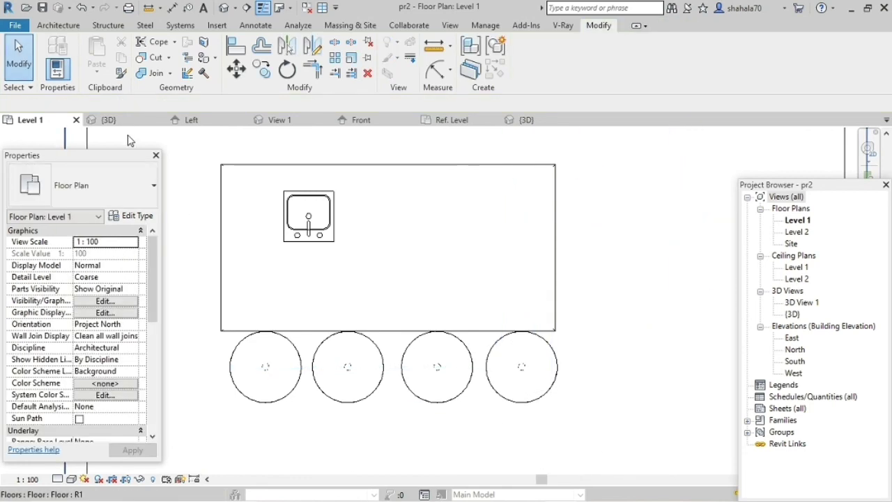
Step: Switch to pr2's 3D view to see the four stools at the island
left_click(106, 120)
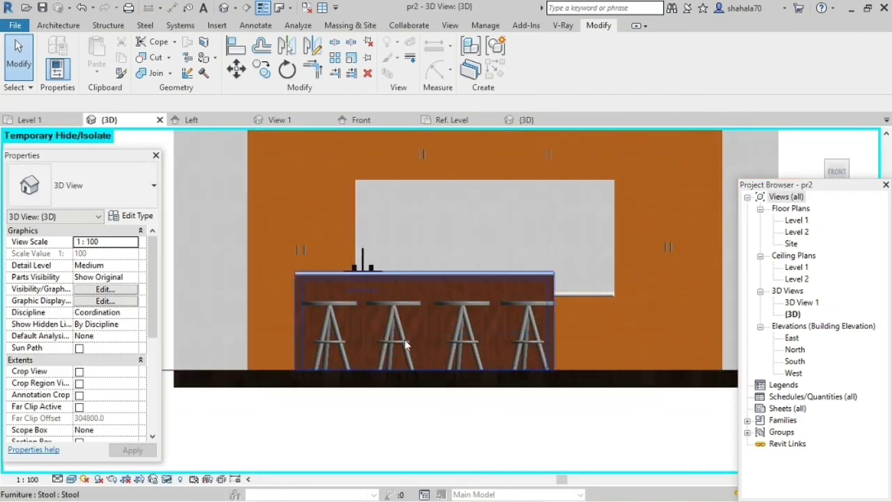
scroll(501, 306, "up", 2)
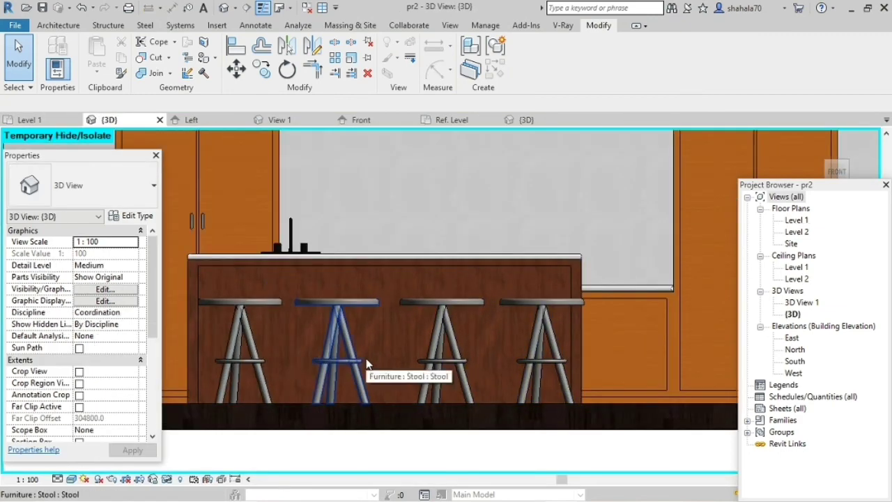
scroll(223, 382, "down", 2)
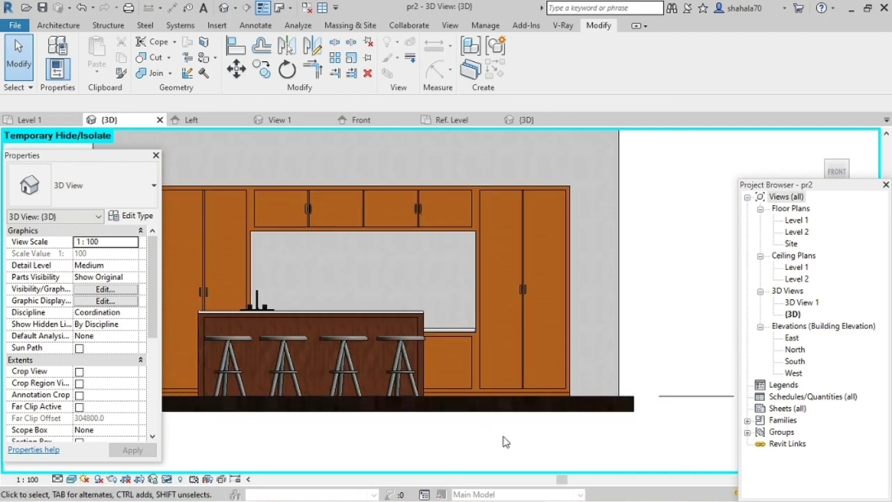
Step: Close the Stool family's 3D View 1, Front and Left views, saving the family when prompted
left_click(282, 120)
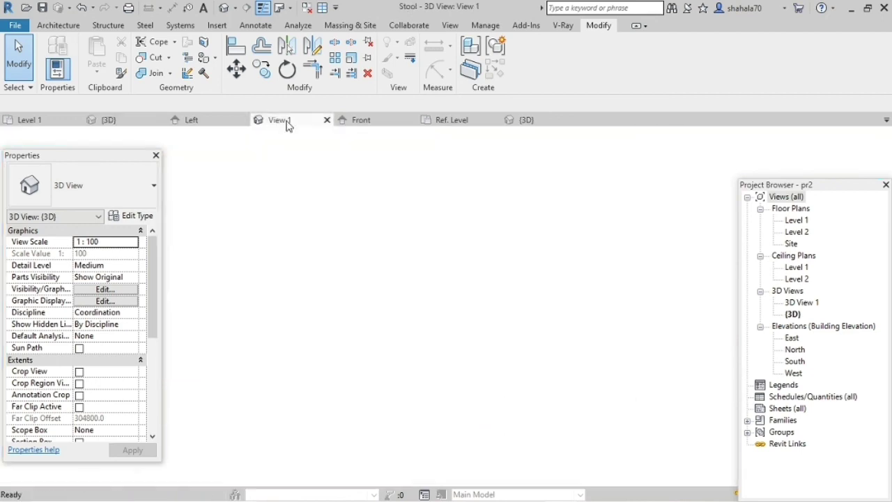
left_click(328, 121)
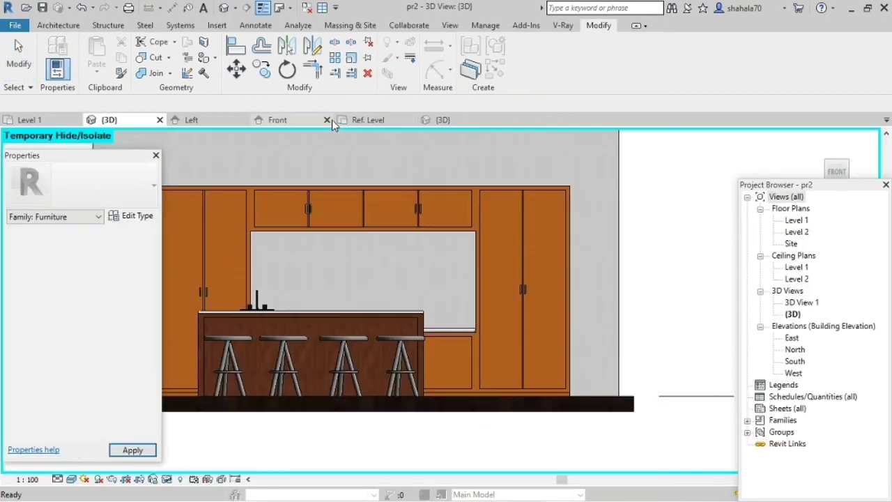
left_click(327, 121)
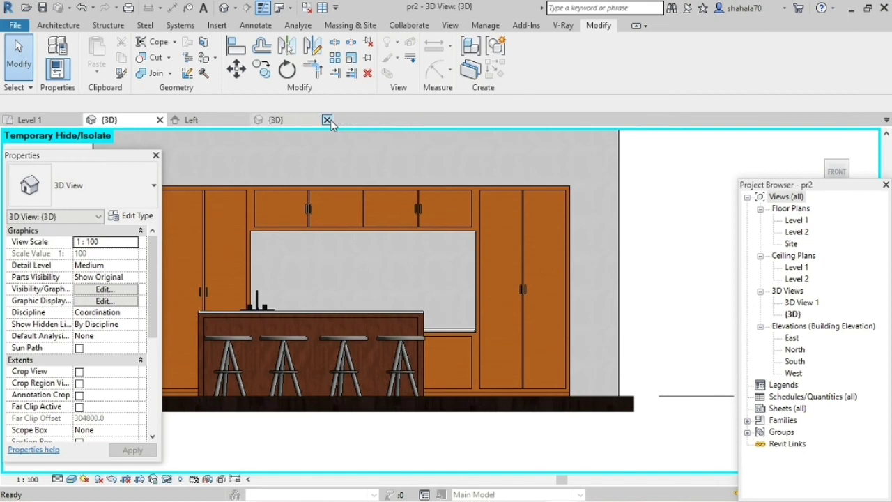
left_click(219, 120)
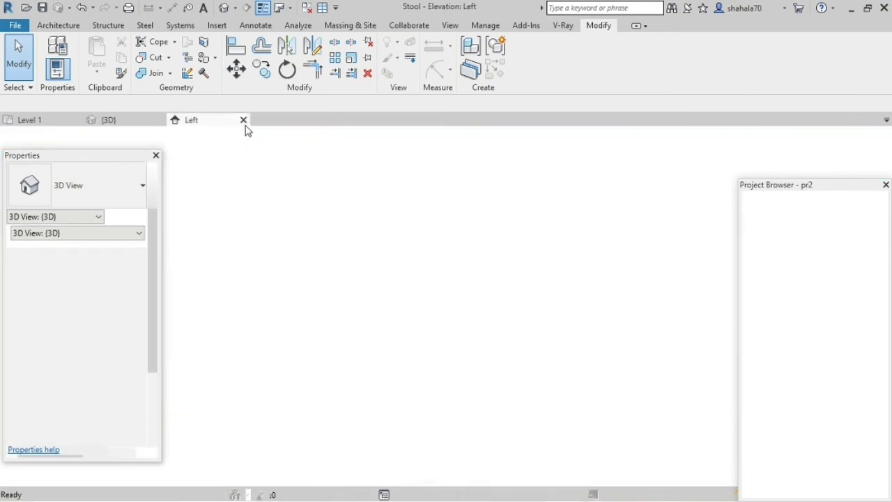
left_click(243, 120)
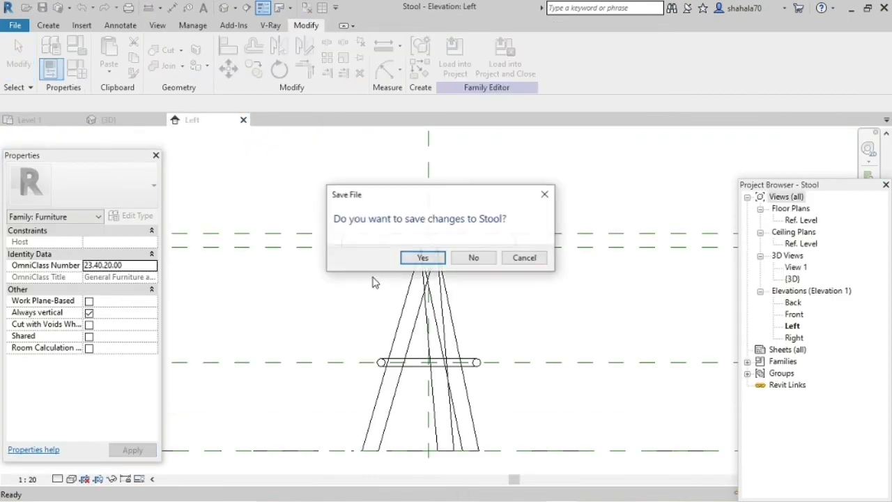
left_click(422, 257)
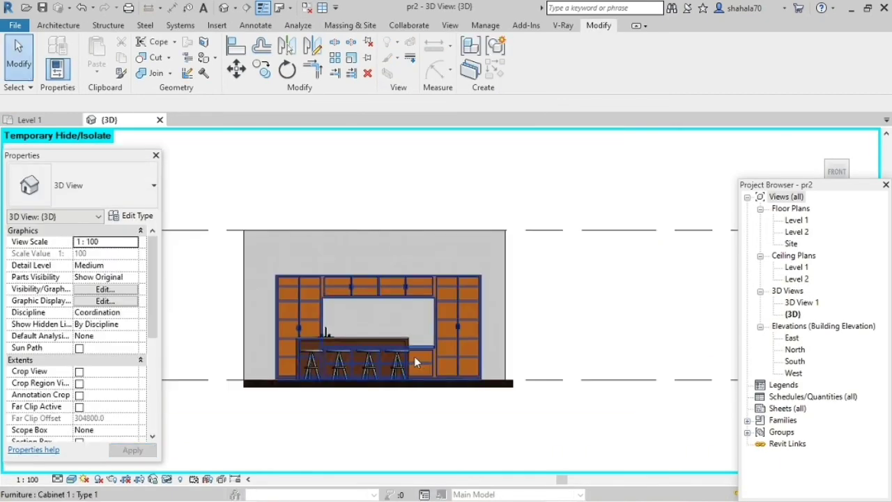
scroll(237, 368, "up", 5)
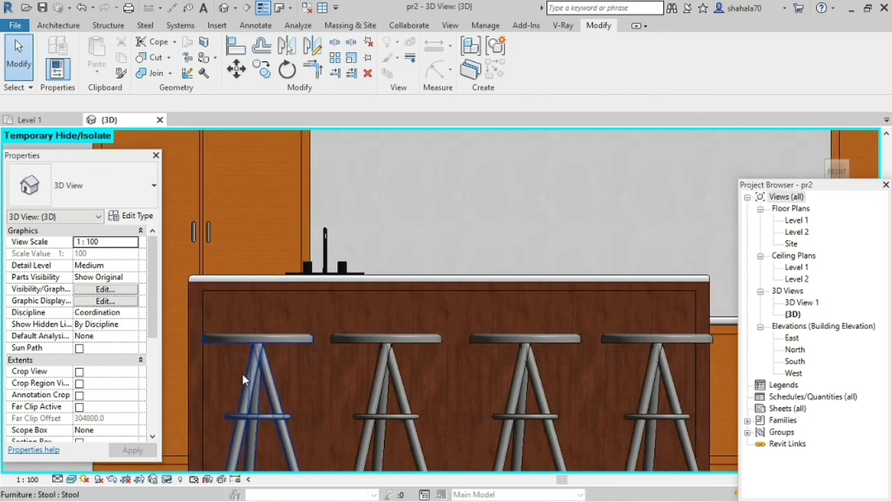
scroll(241, 379, "down", 3)
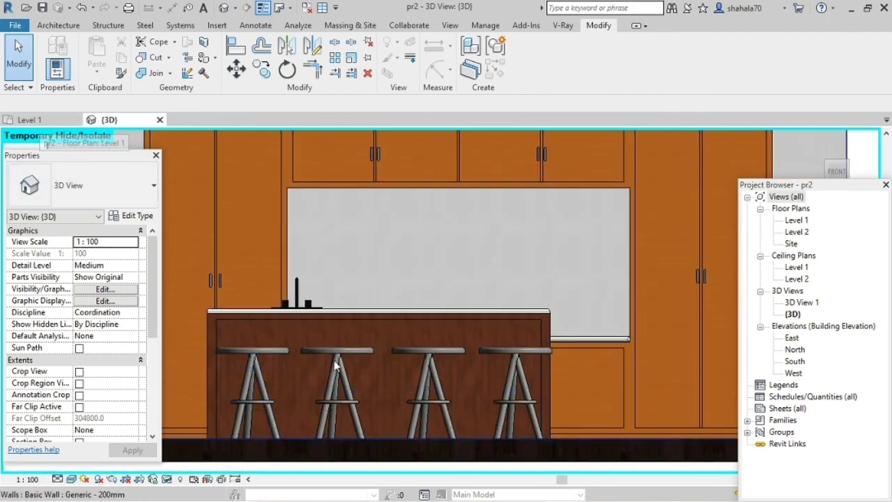
left_click(424, 420)
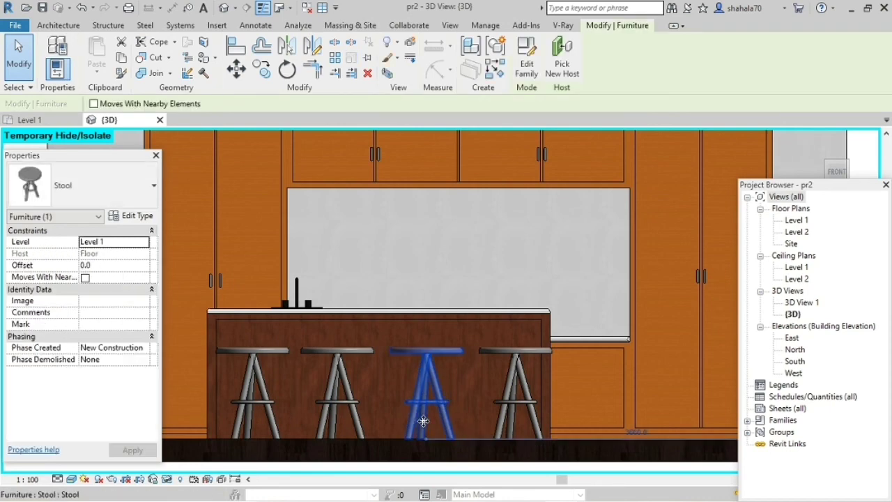
left_click(509, 417)
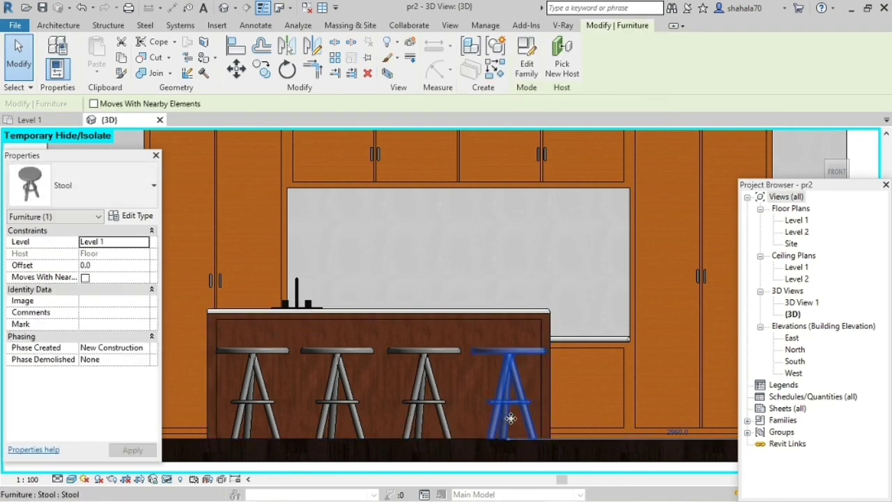
key("Escape")
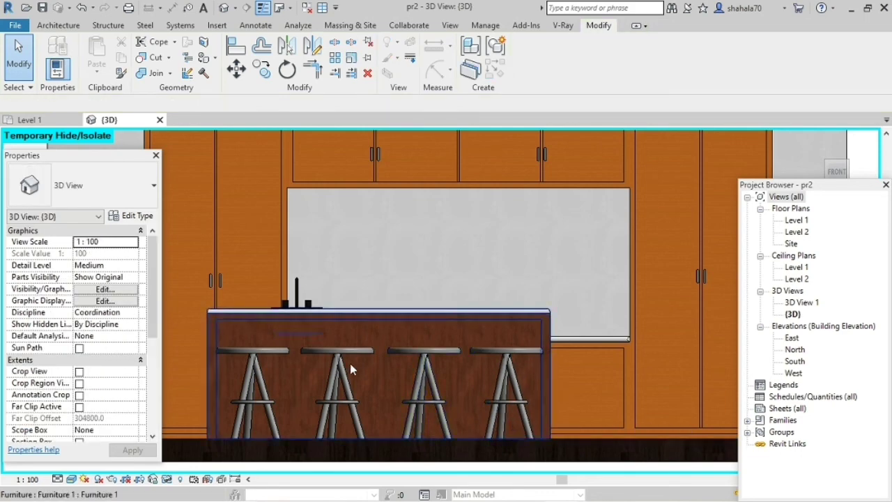
scroll(349, 363, "down", 3)
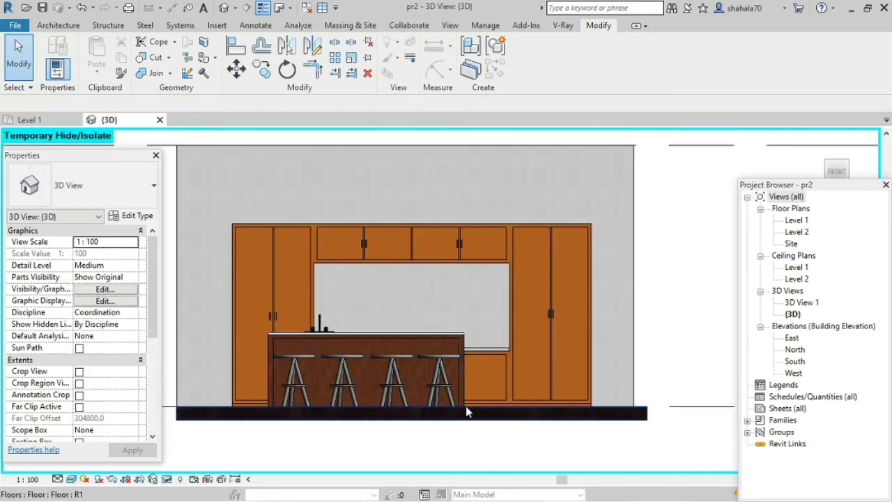